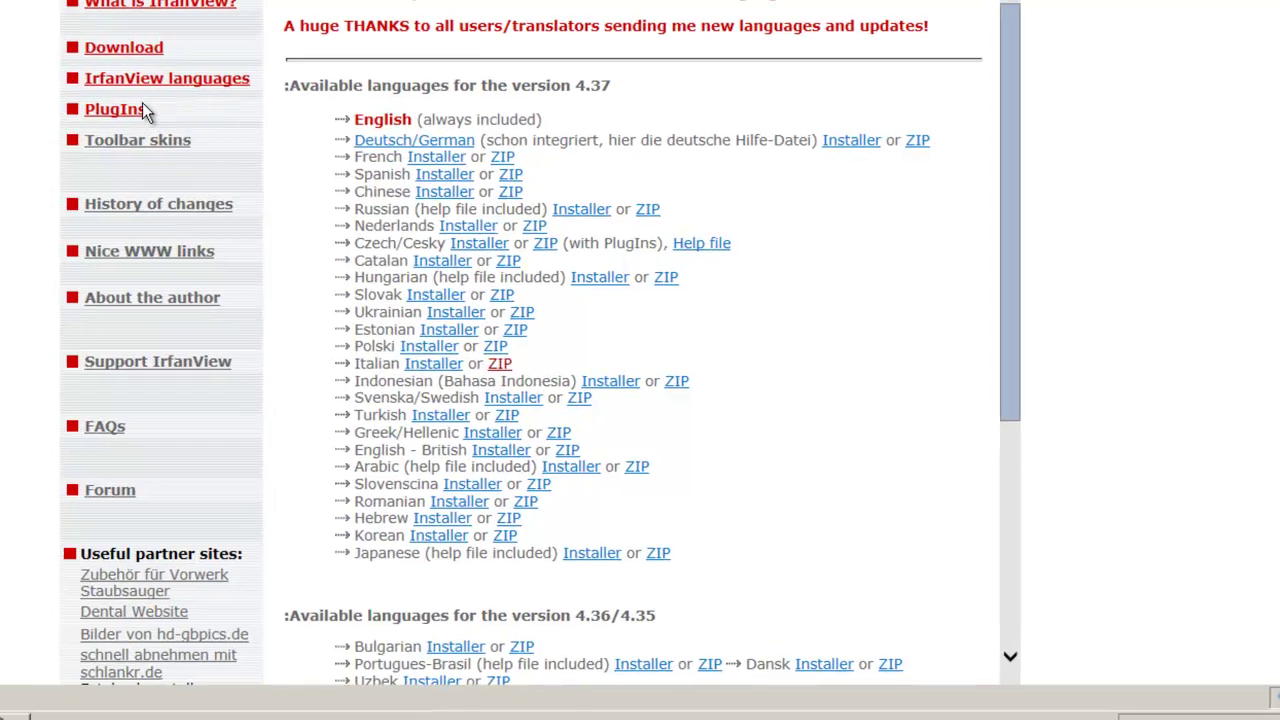
scroll(154, 106, "up", 2)
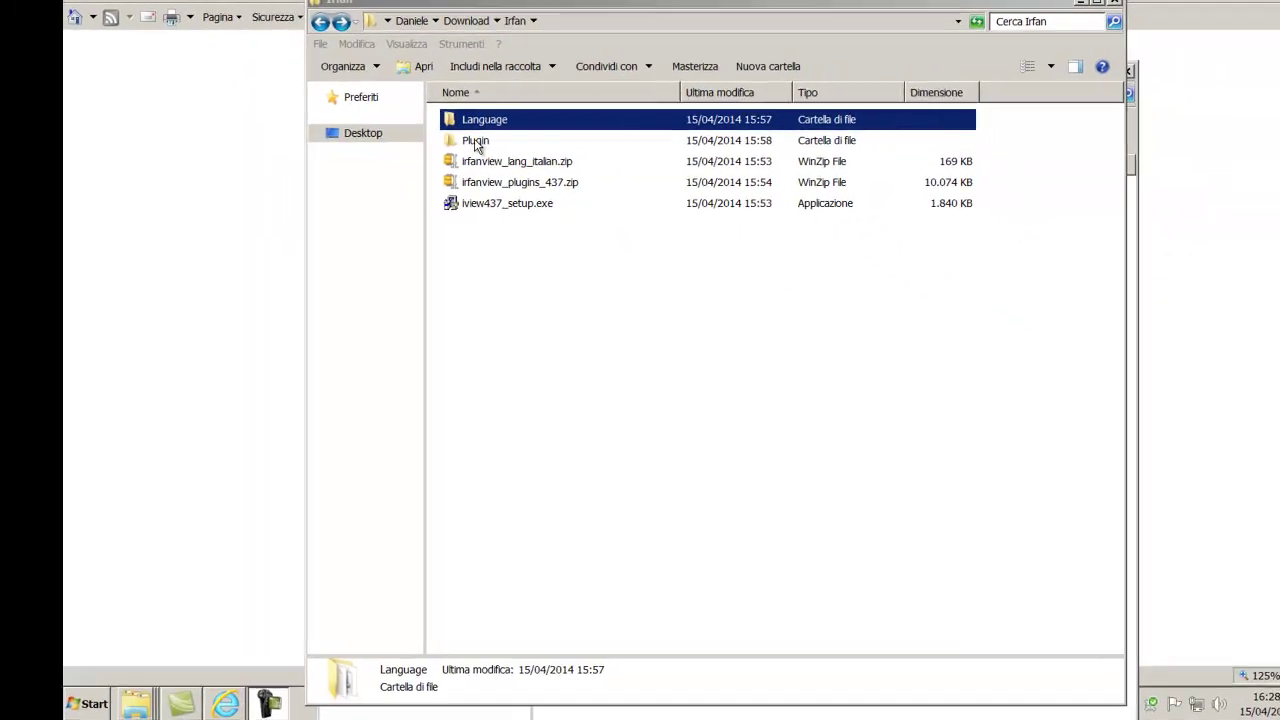
- Look through the extracted files in the Plugin folder and return to the Irfan download folder
double_click(474, 252)
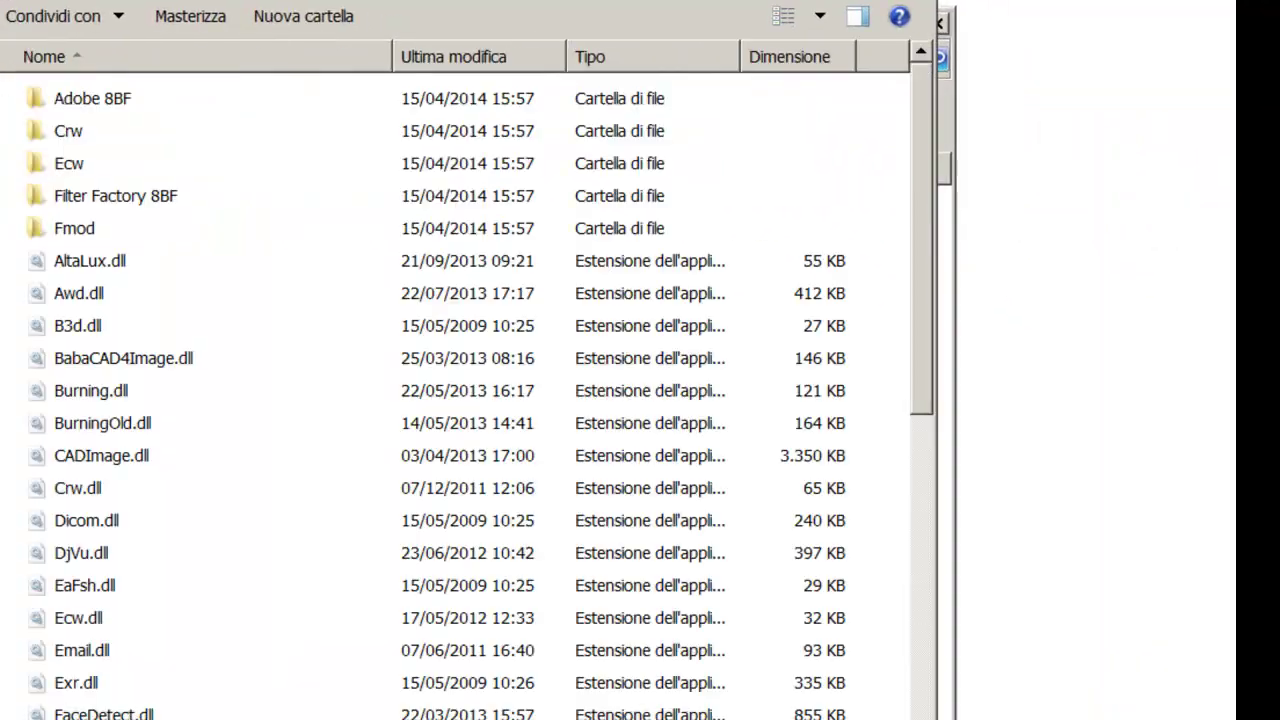
left_click(216, 510)
scroll(216, 512, "down", 10)
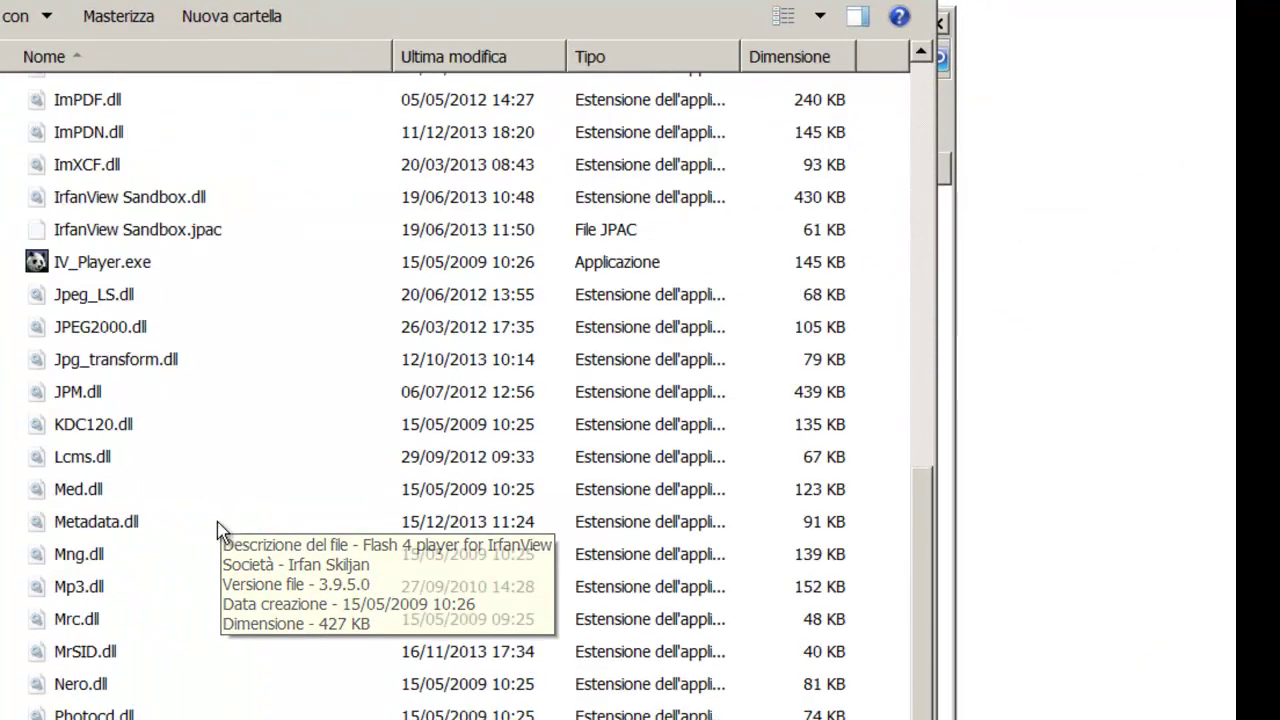
scroll(125, 275, "up", 3)
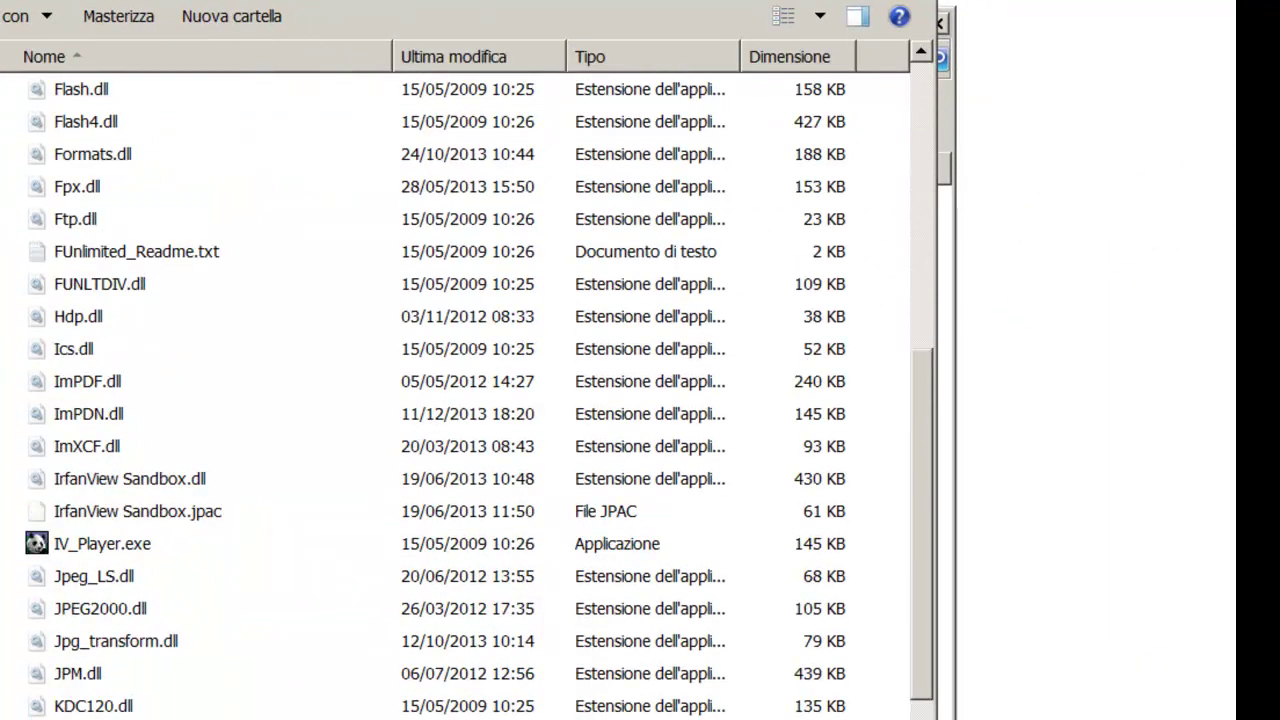
key("BackSpace")
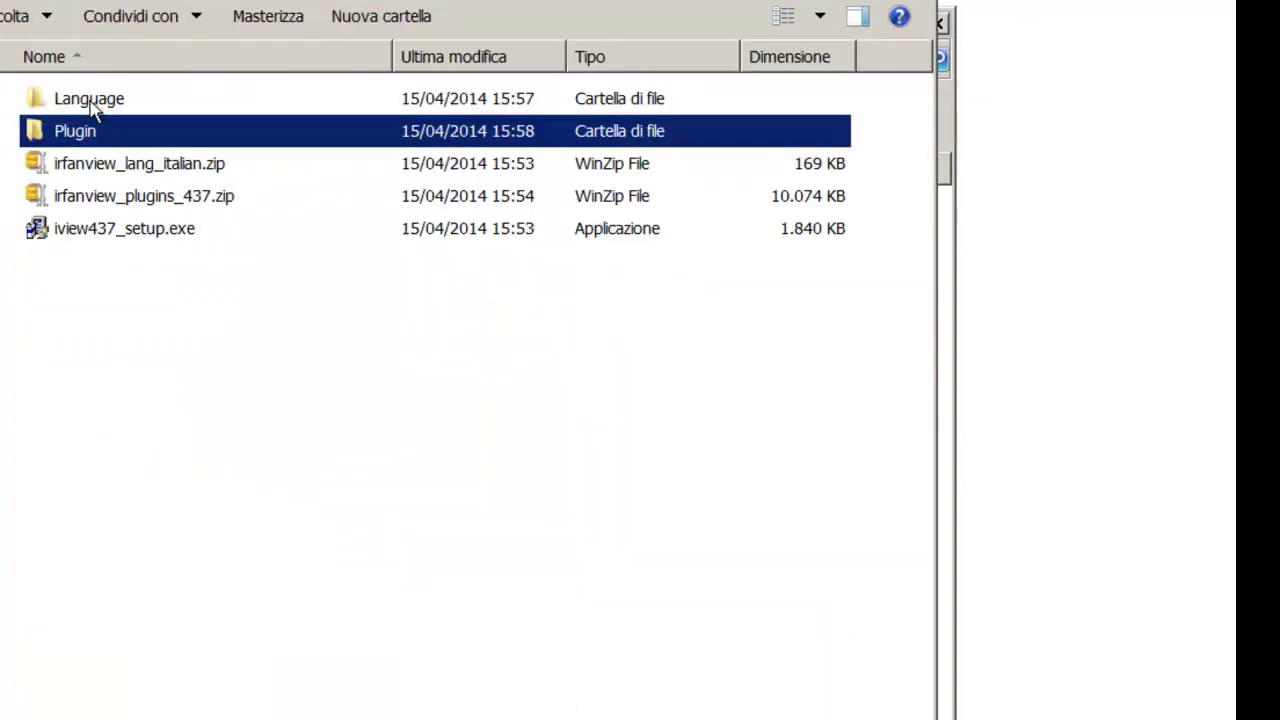
- Copy IP_Italian.lng, Italian.dll and Readme.txt from the downloaded Language folder, and open the Languages folder inside the IrfanView program folder
double_click(90, 102)
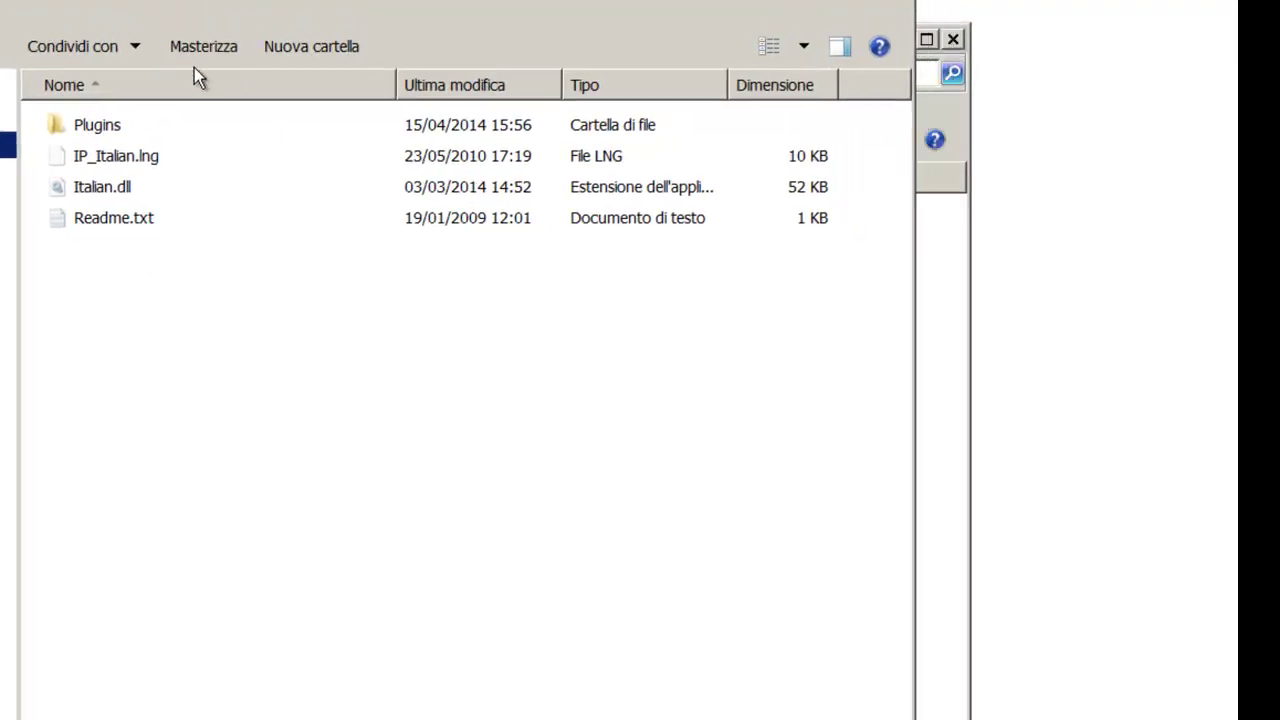
left_click(131, 156)
left_click(120, 190, "ctrl")
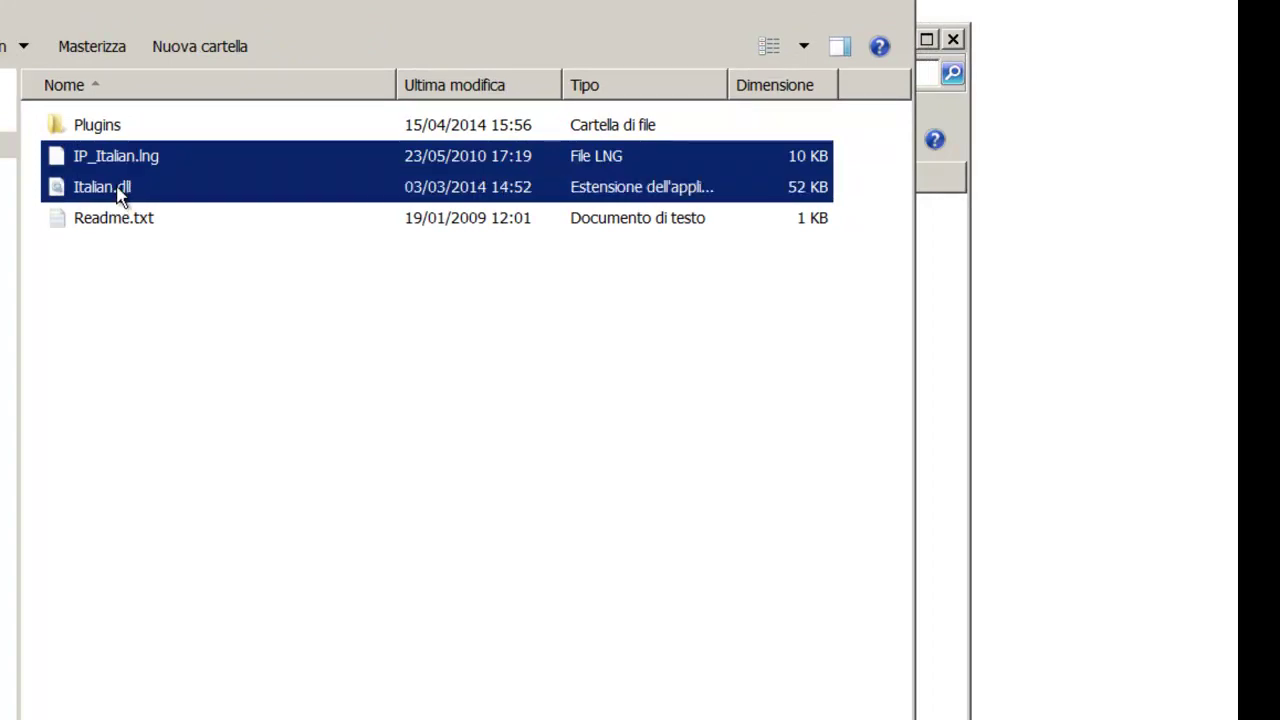
left_click(118, 220, "ctrl")
right_click(116, 221)
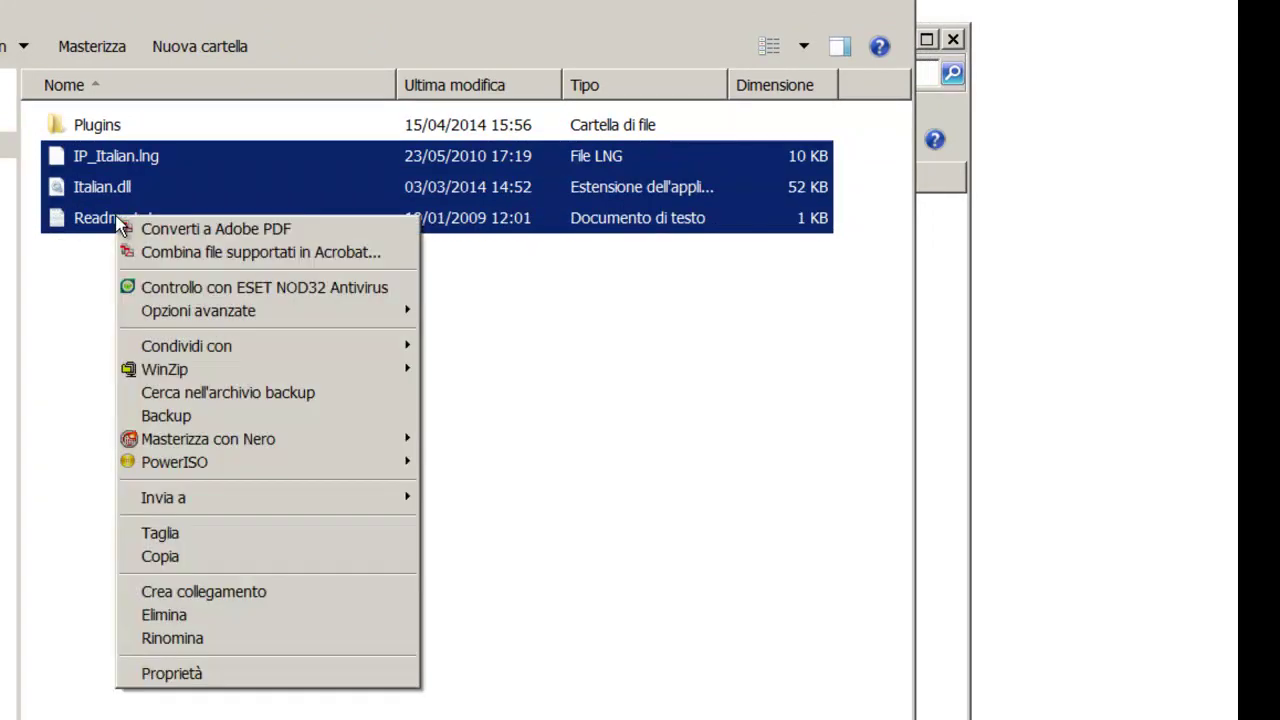
left_click(190, 563)
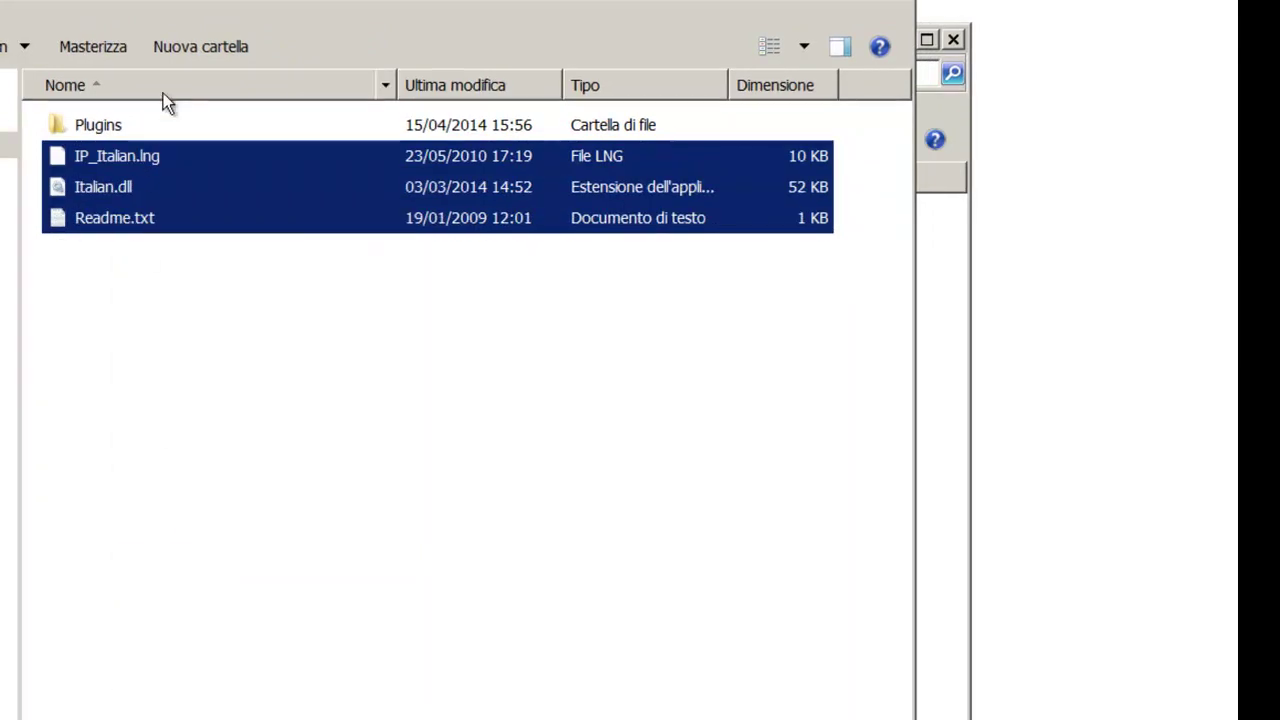
left_click_drag(634, 77, 591, 654)
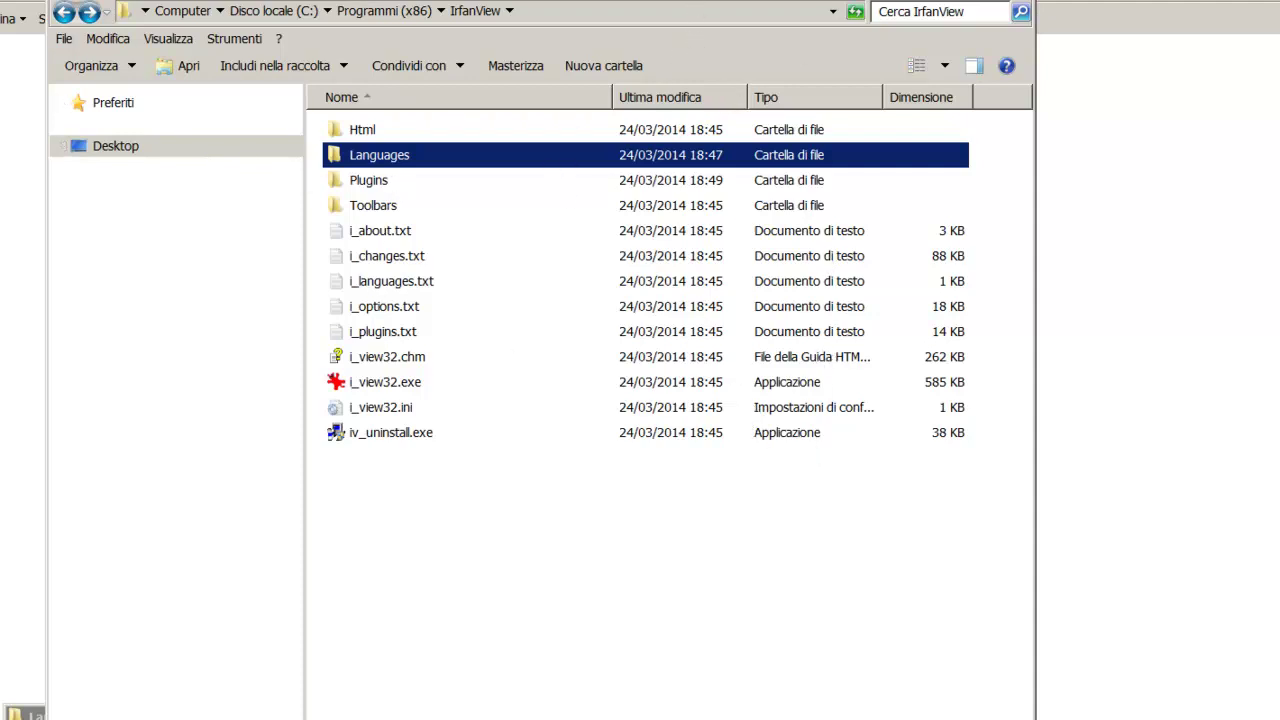
double_click(390, 158)
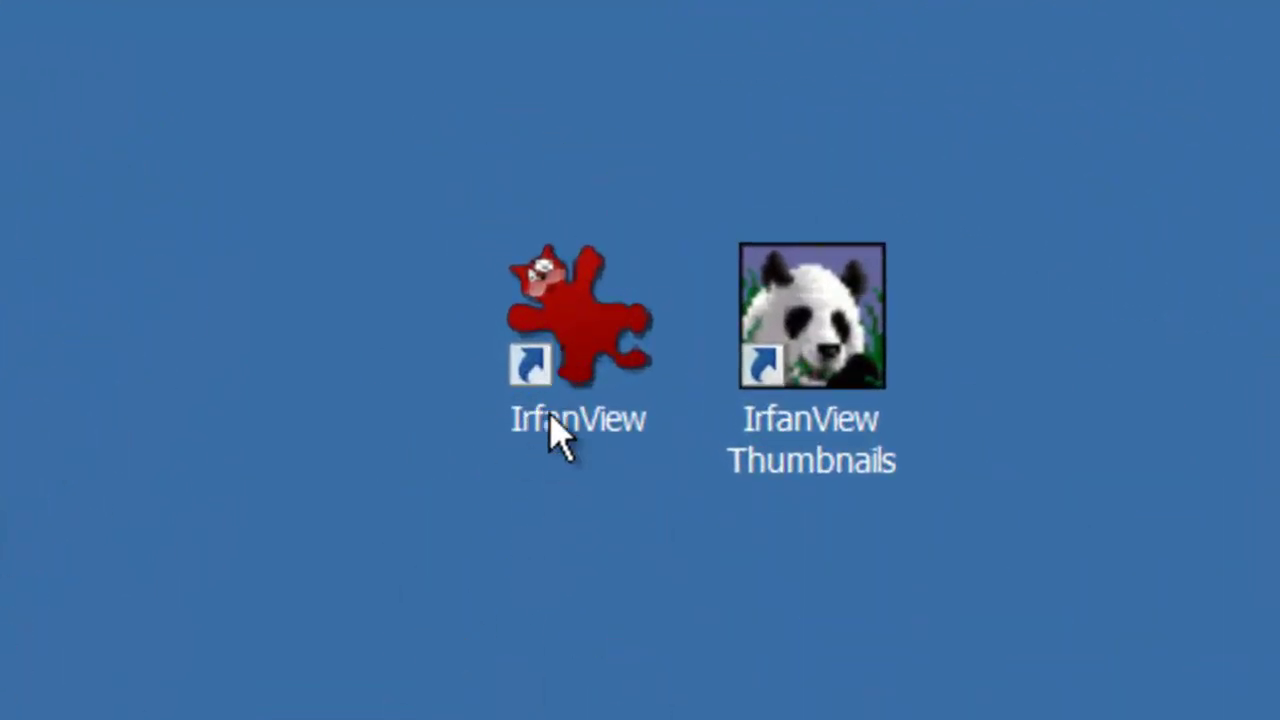
- Launch IrfanView from the desktop and maximize its window
double_click(585, 362)
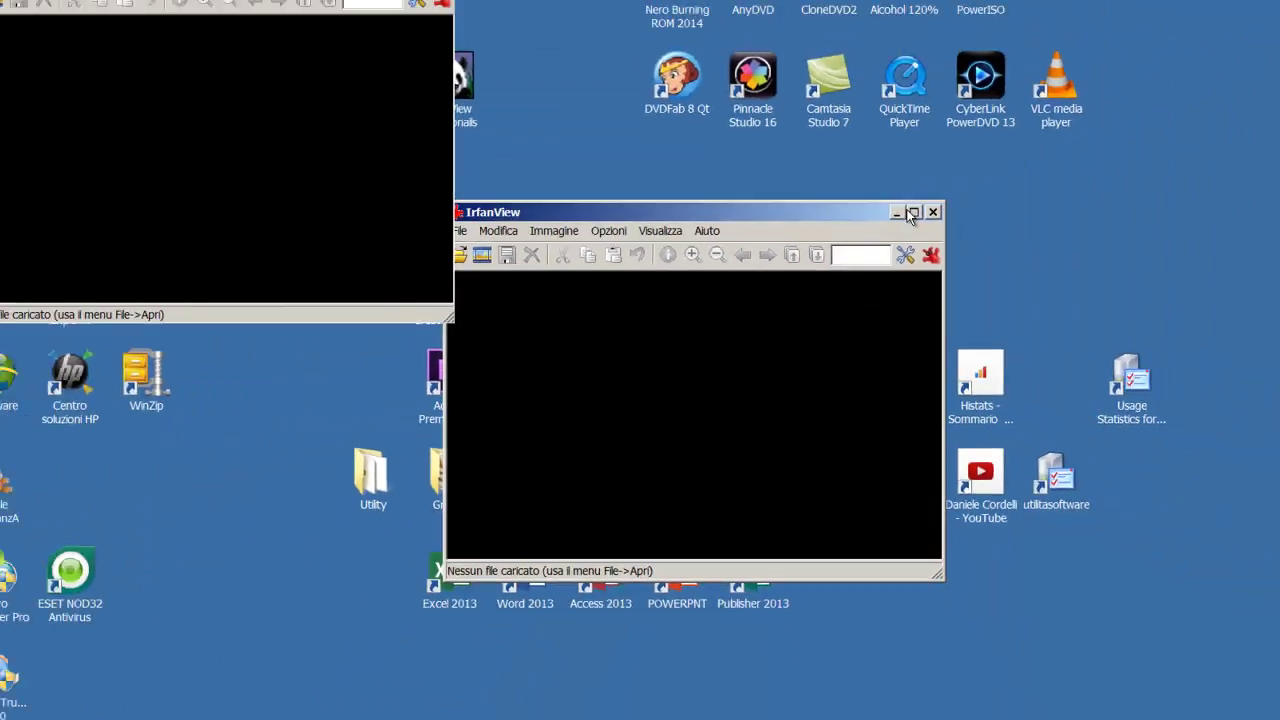
left_click(1170, 66)
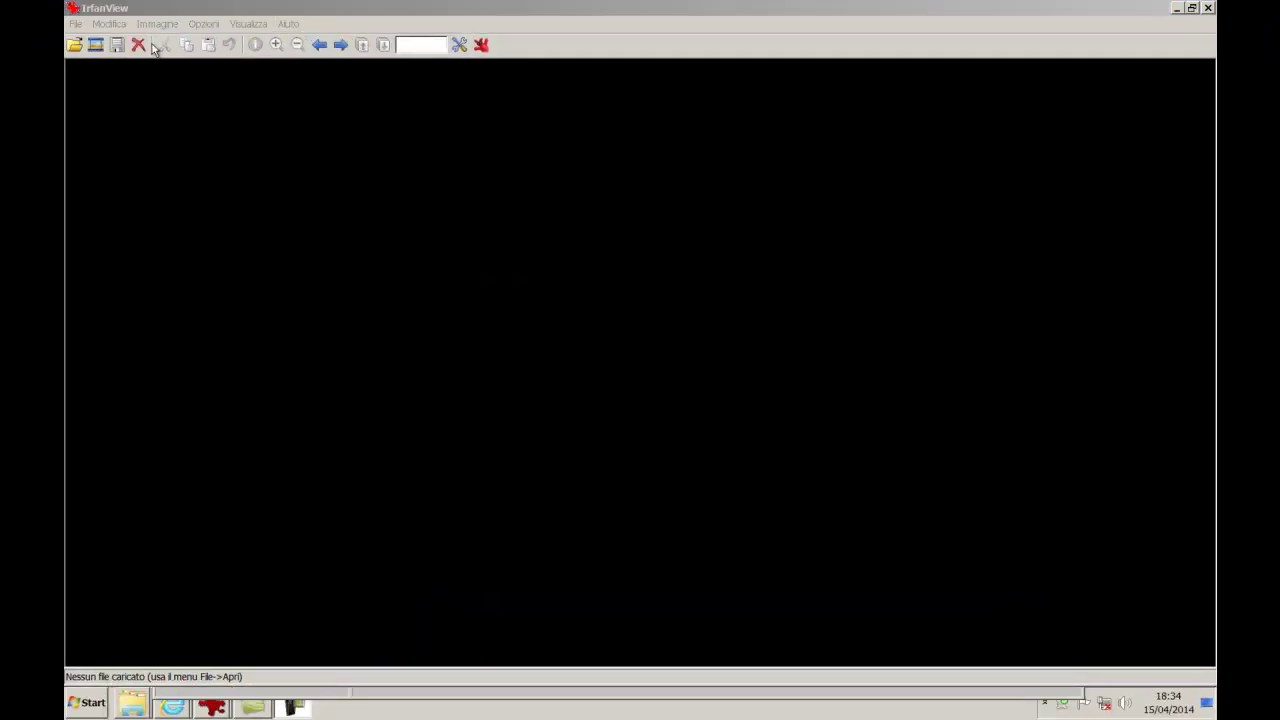
- Open the language settings and confirm Italiano (ITALIAN.DLL) as the interface language
left_click(202, 24)
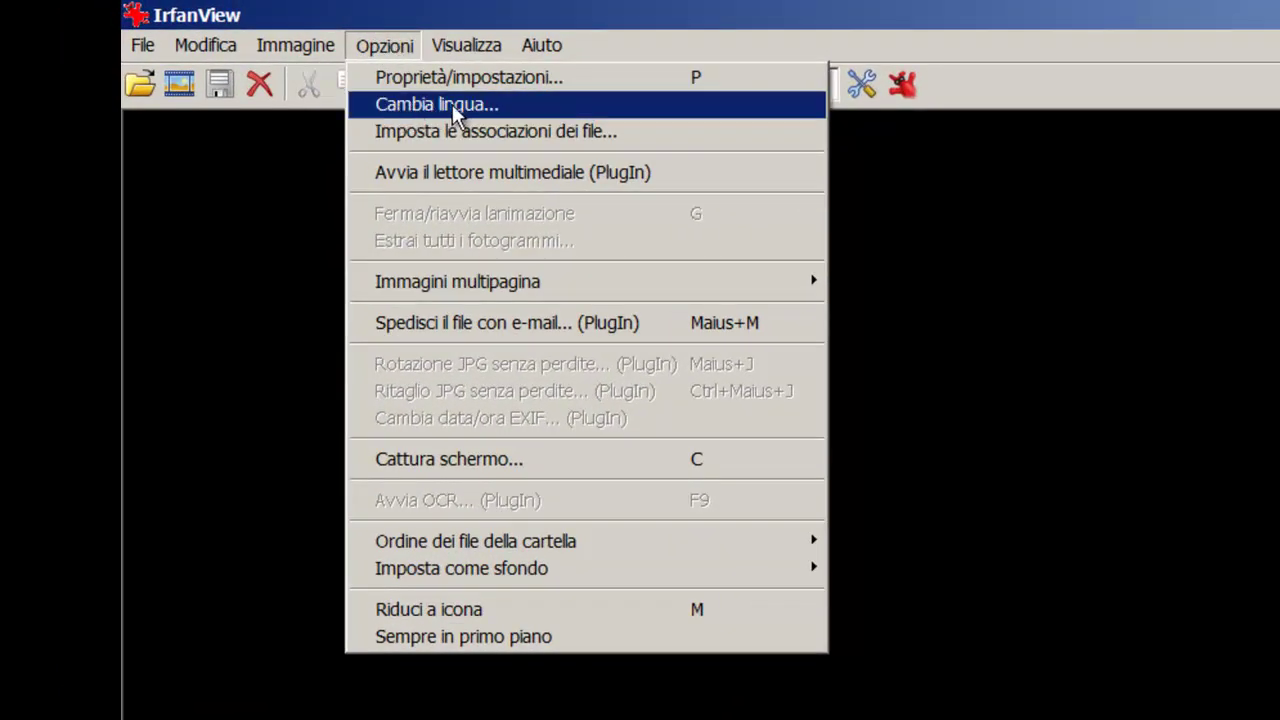
left_click(416, 104)
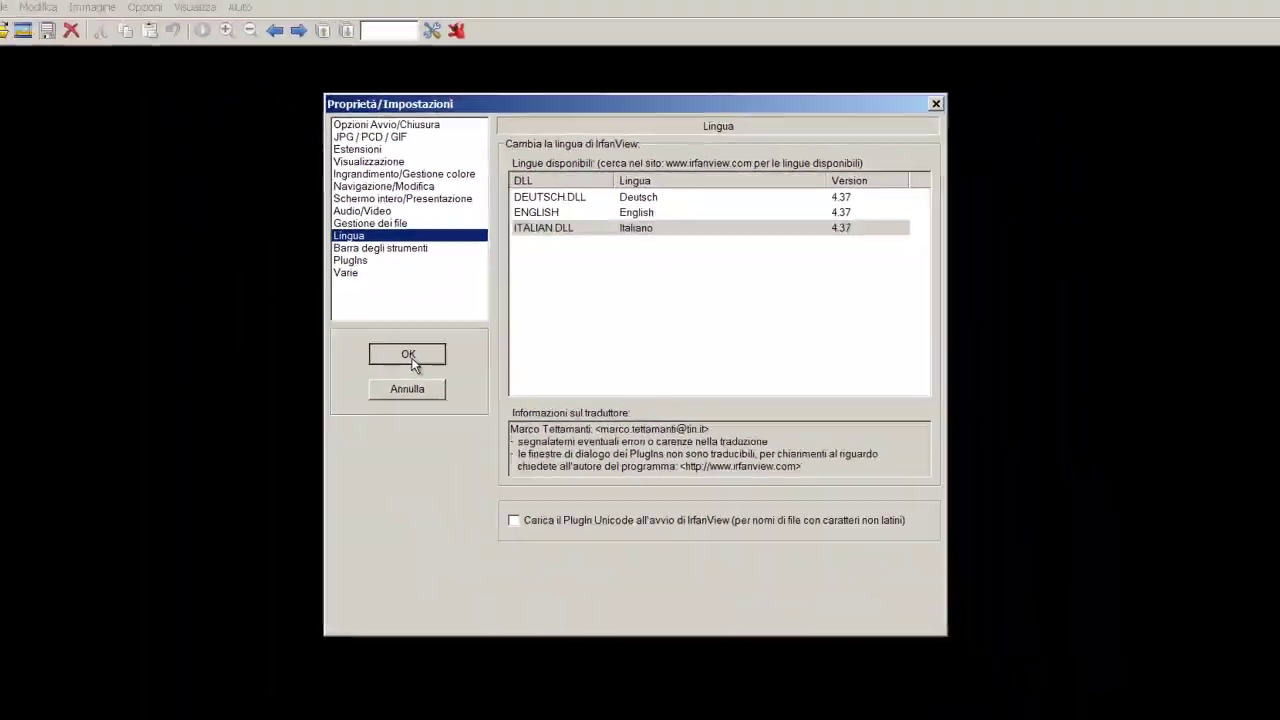
left_click(256, 477)
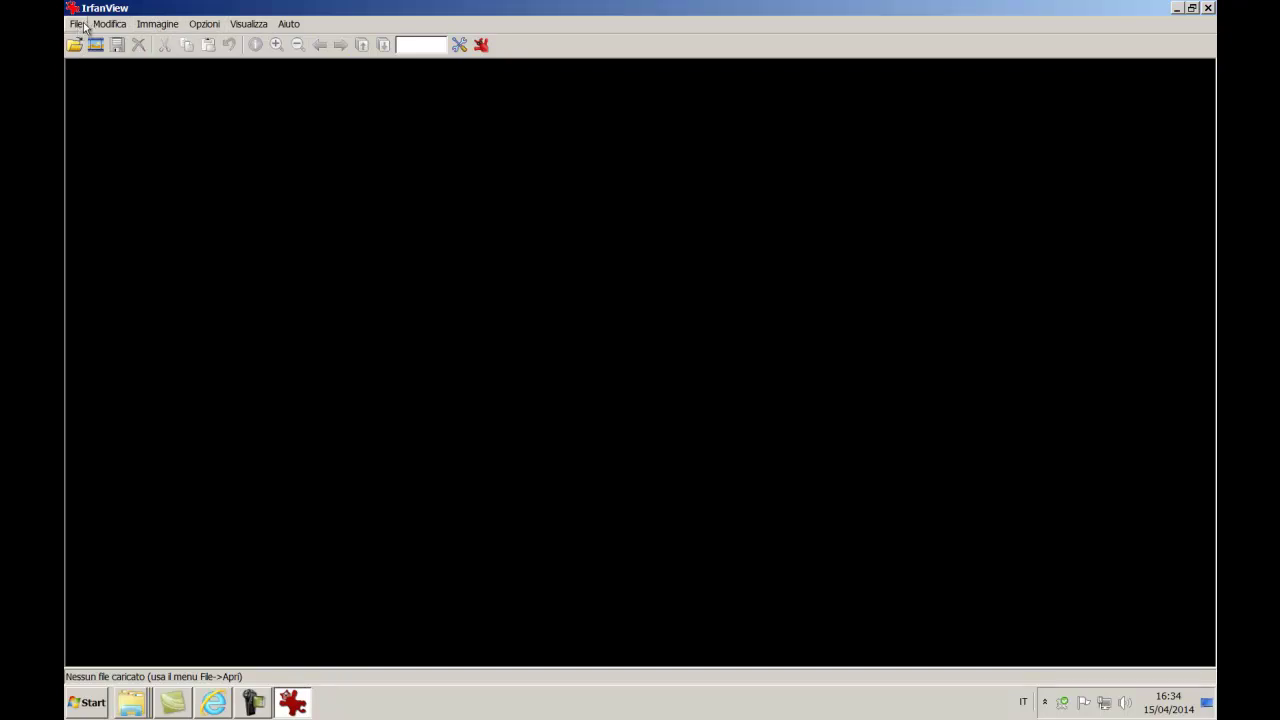
- Open the Anteprime thumbnail window, display the Paesaggi folder from Immagini, and collapse the folder tree
left_click(75, 24)
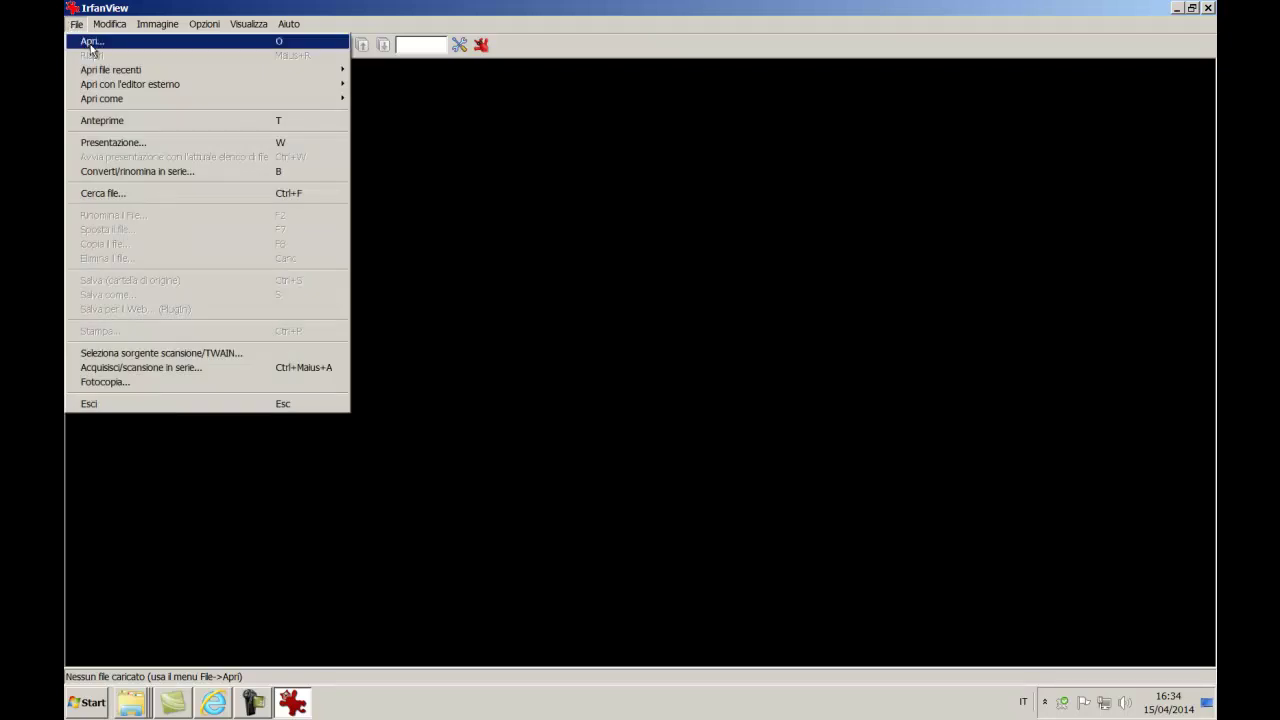
left_click(130, 126)
left_click_drag(571, 14, 458, 20)
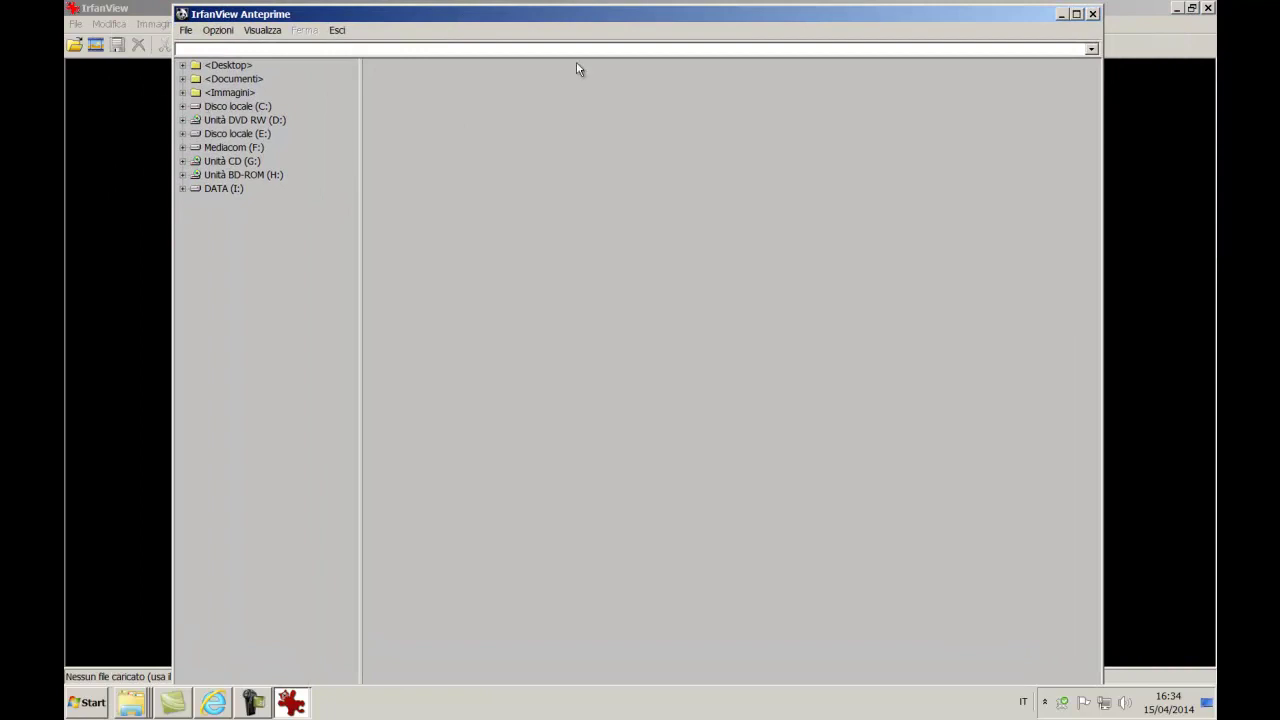
double_click(231, 95)
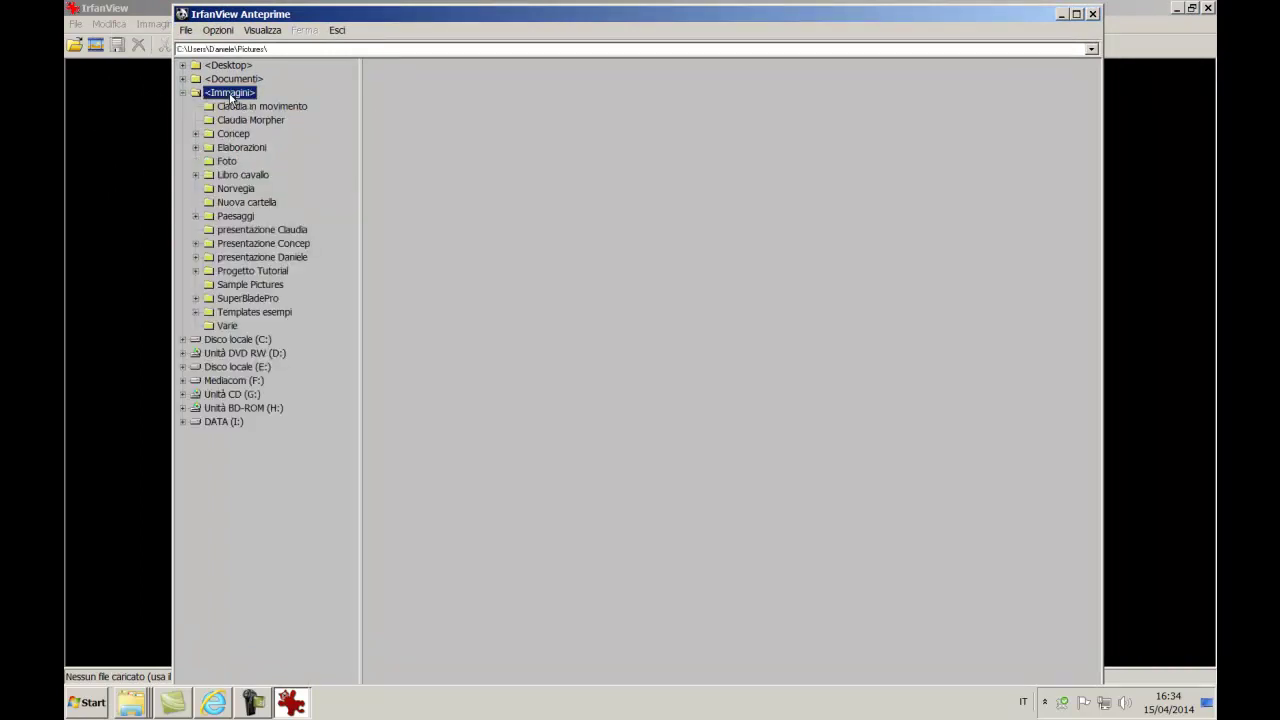
double_click(238, 217)
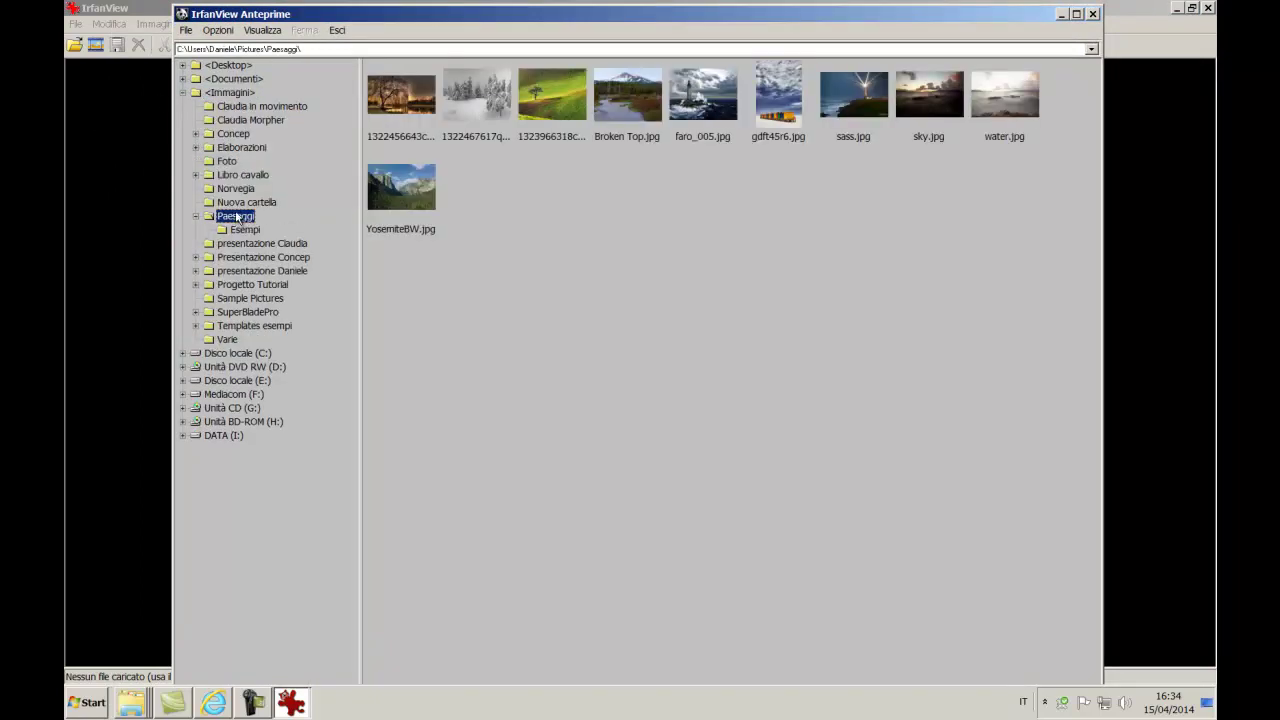
left_click(184, 93)
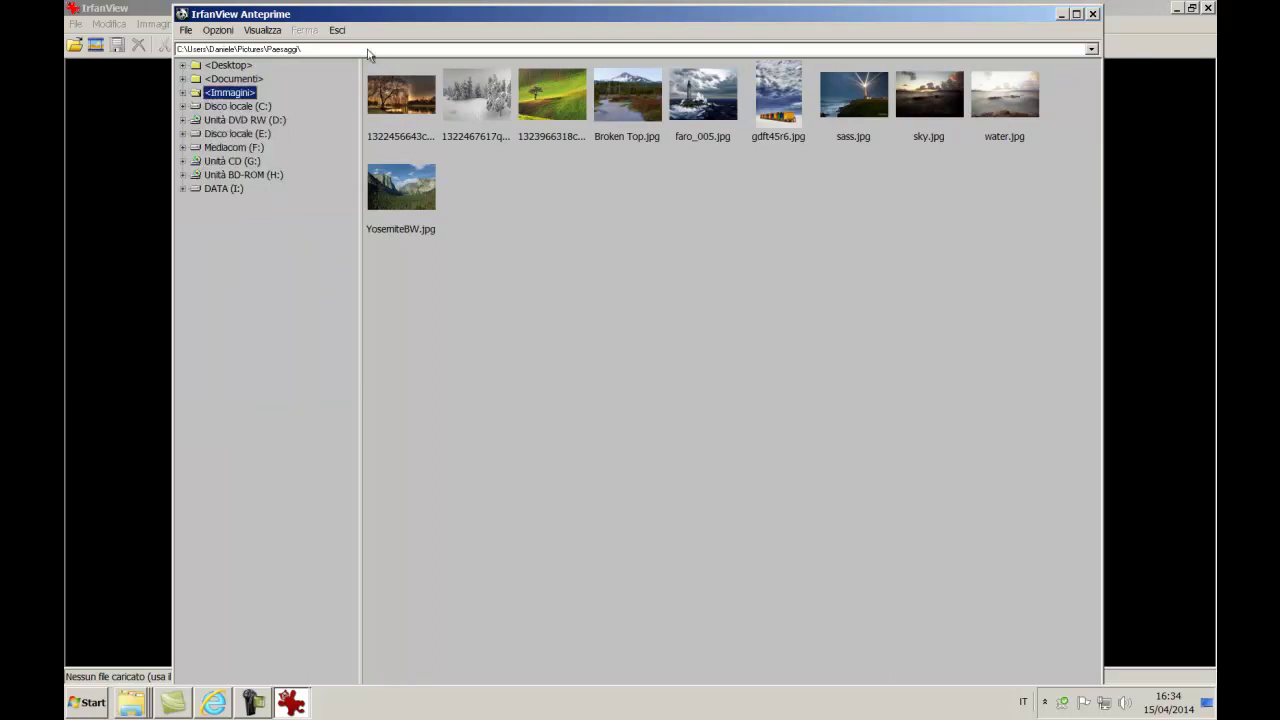
left_click_drag(510, 18, 495, 36)
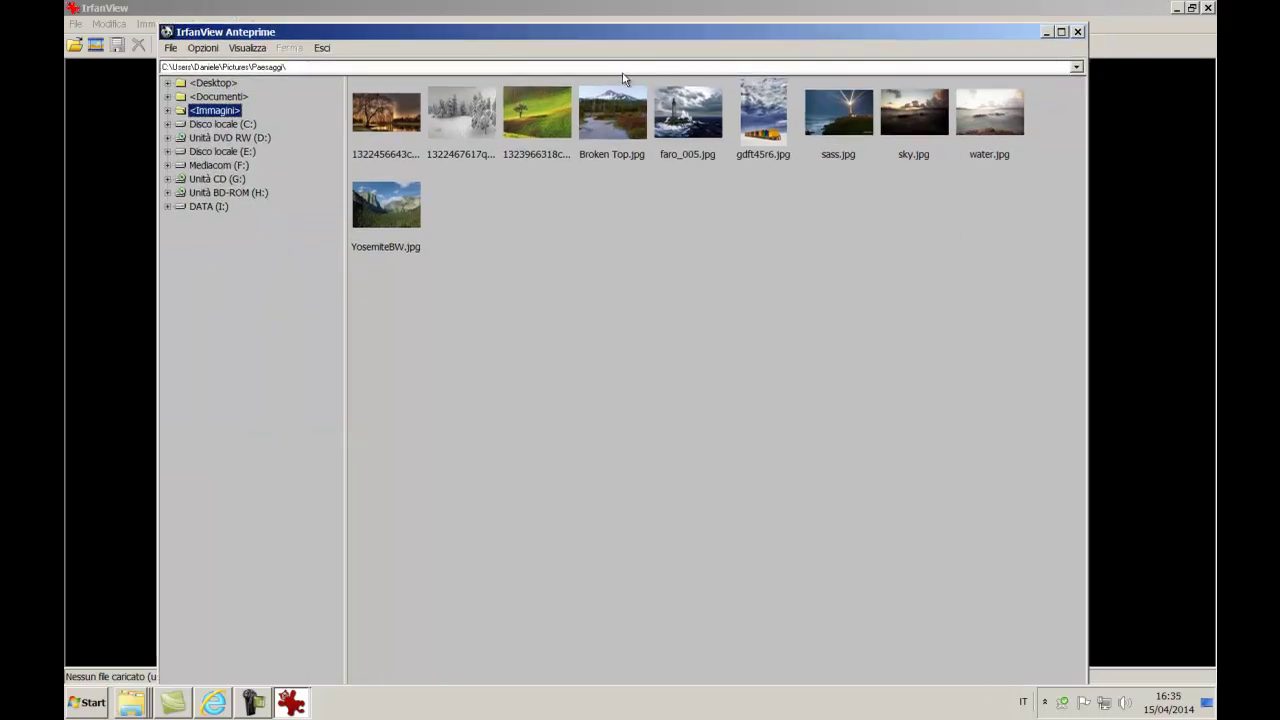
left_click_drag(616, 33, 617, 19)
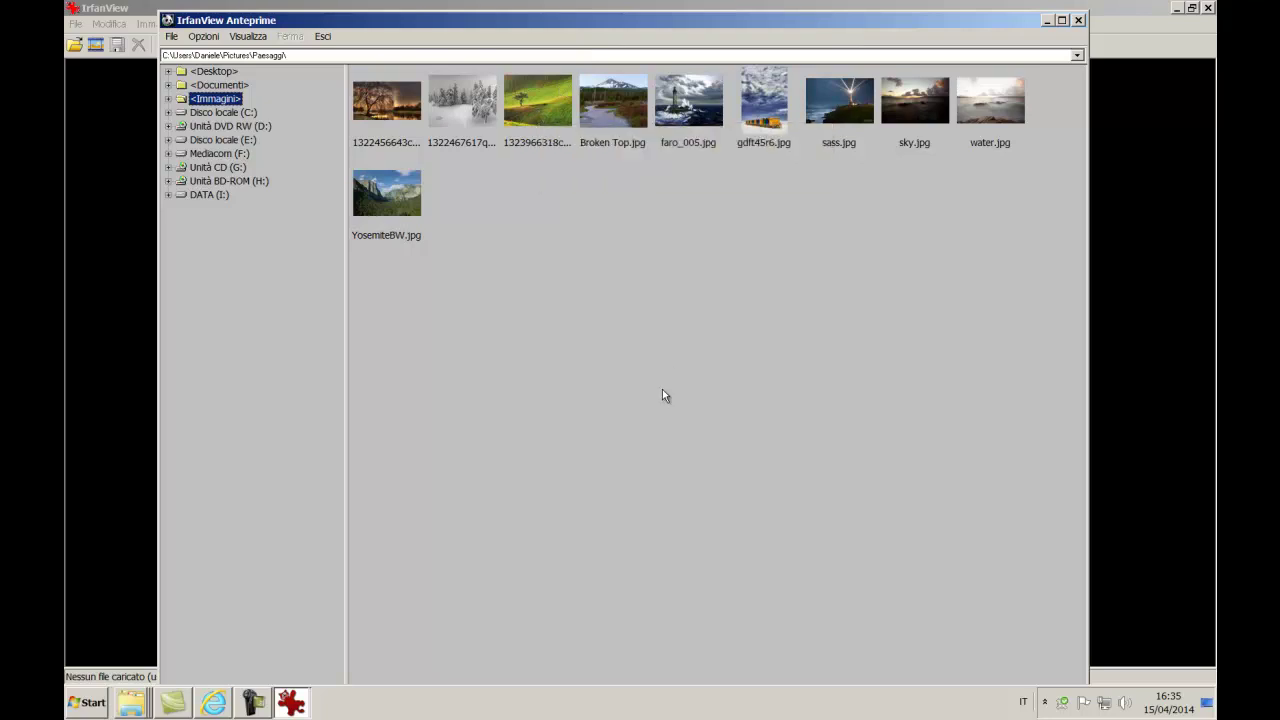
- Select the green landscape thumbnail with the lone tree and view the commands available for selected files
left_click(373, 102)
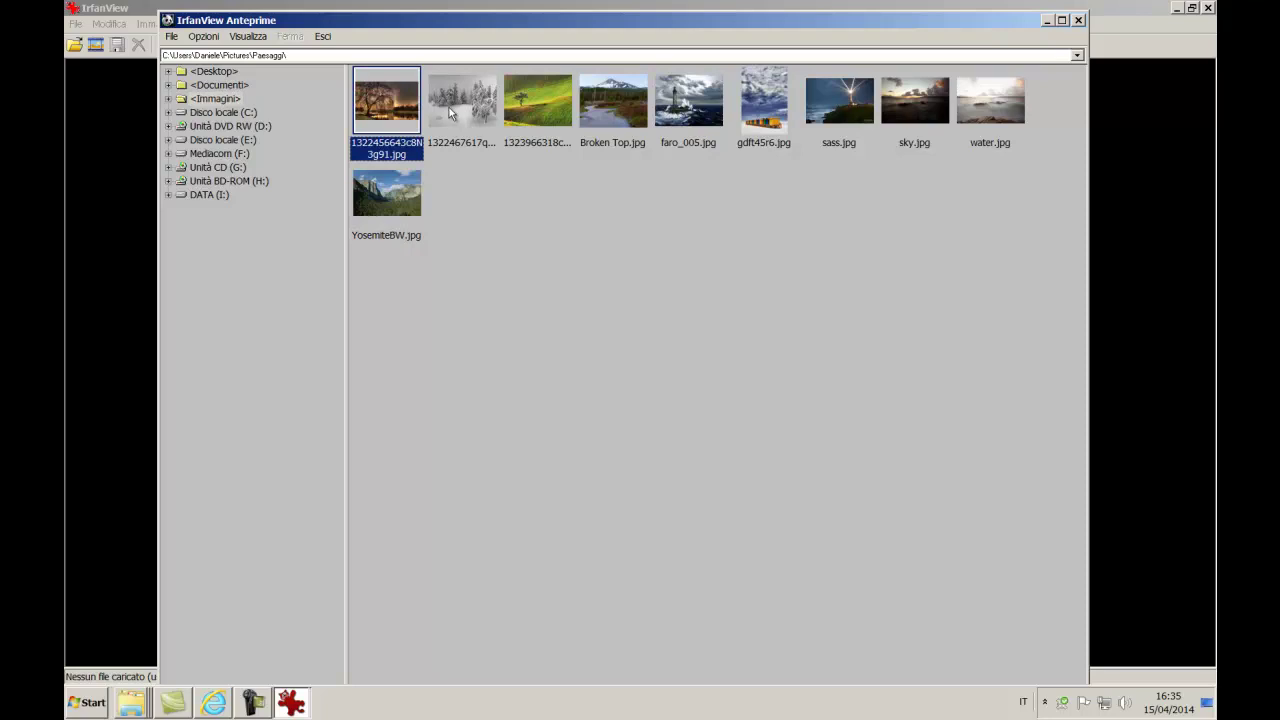
left_click(449, 107)
left_click(529, 105)
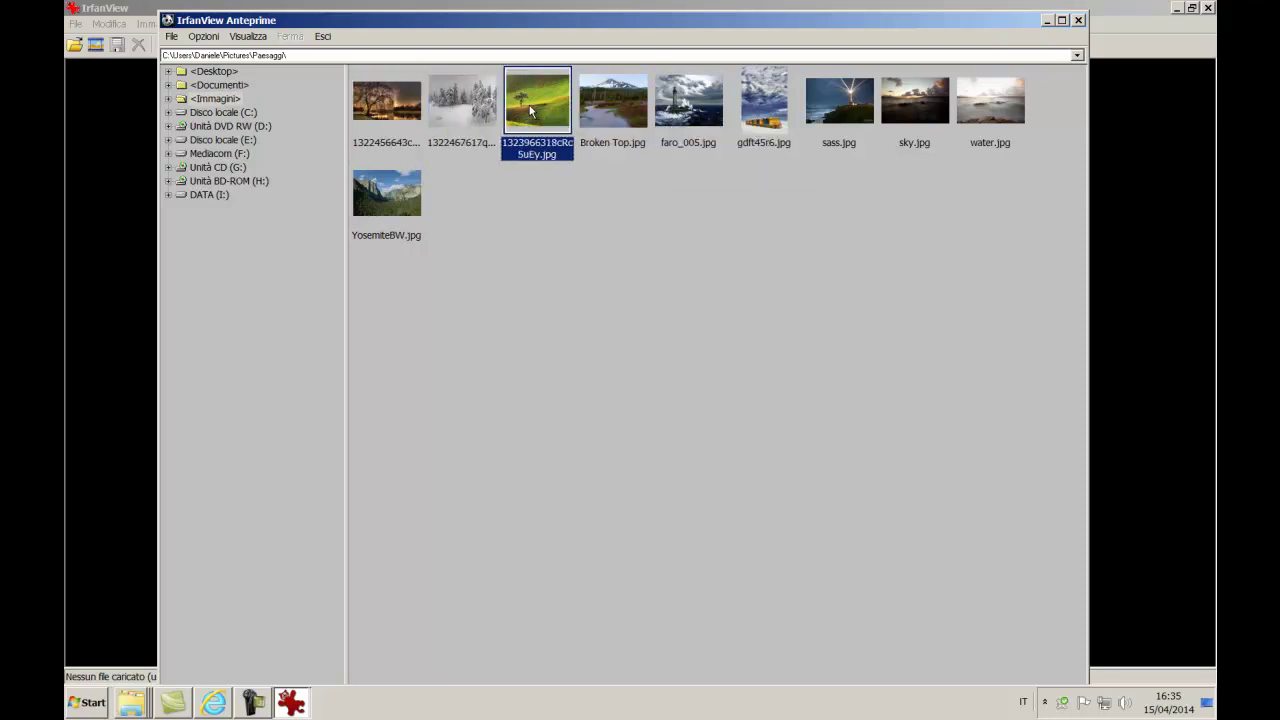
right_click(529, 105)
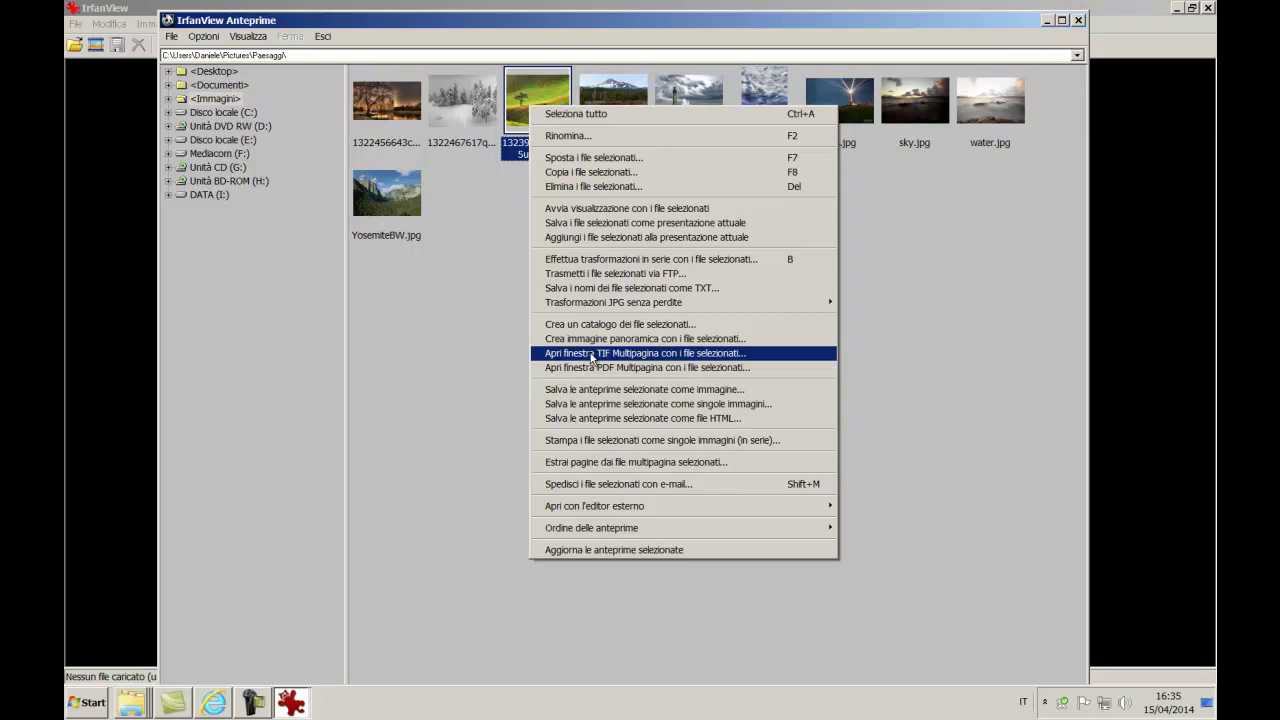
left_click(467, 345)
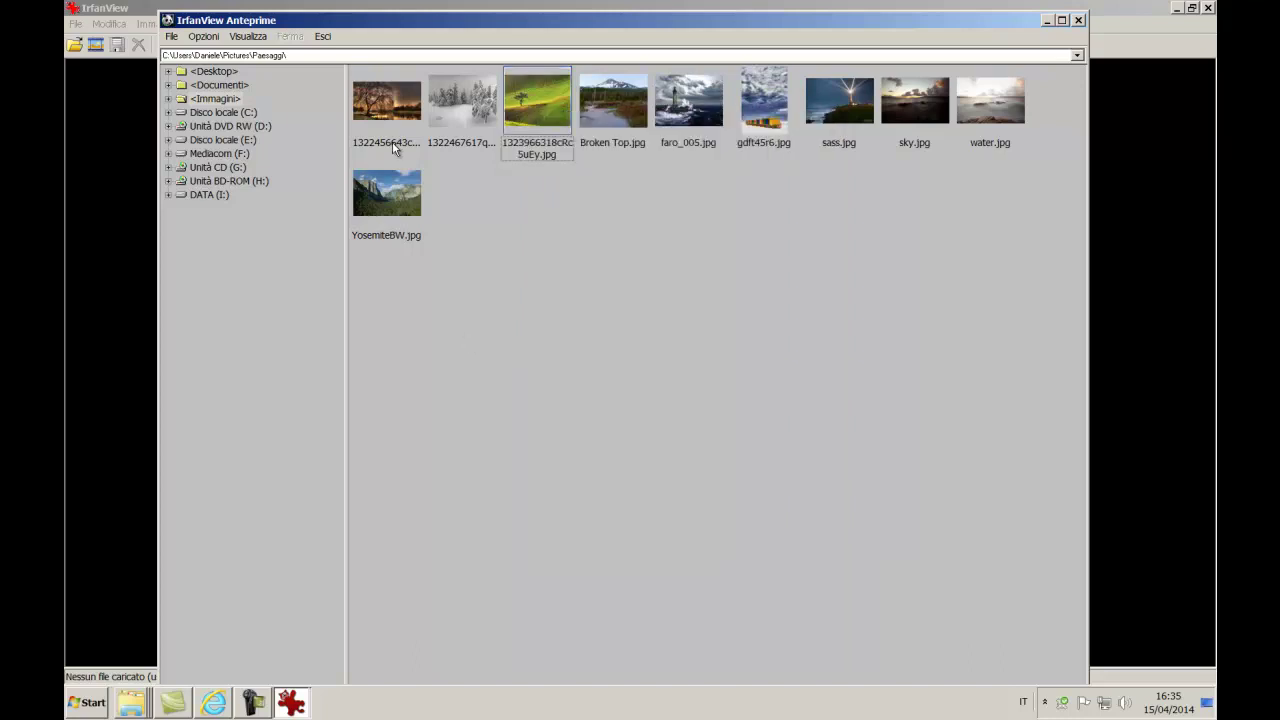
- Select the full range of thumbnails from the first image through YosemiteBW.jpg, and clear the selection
left_click(397, 100)
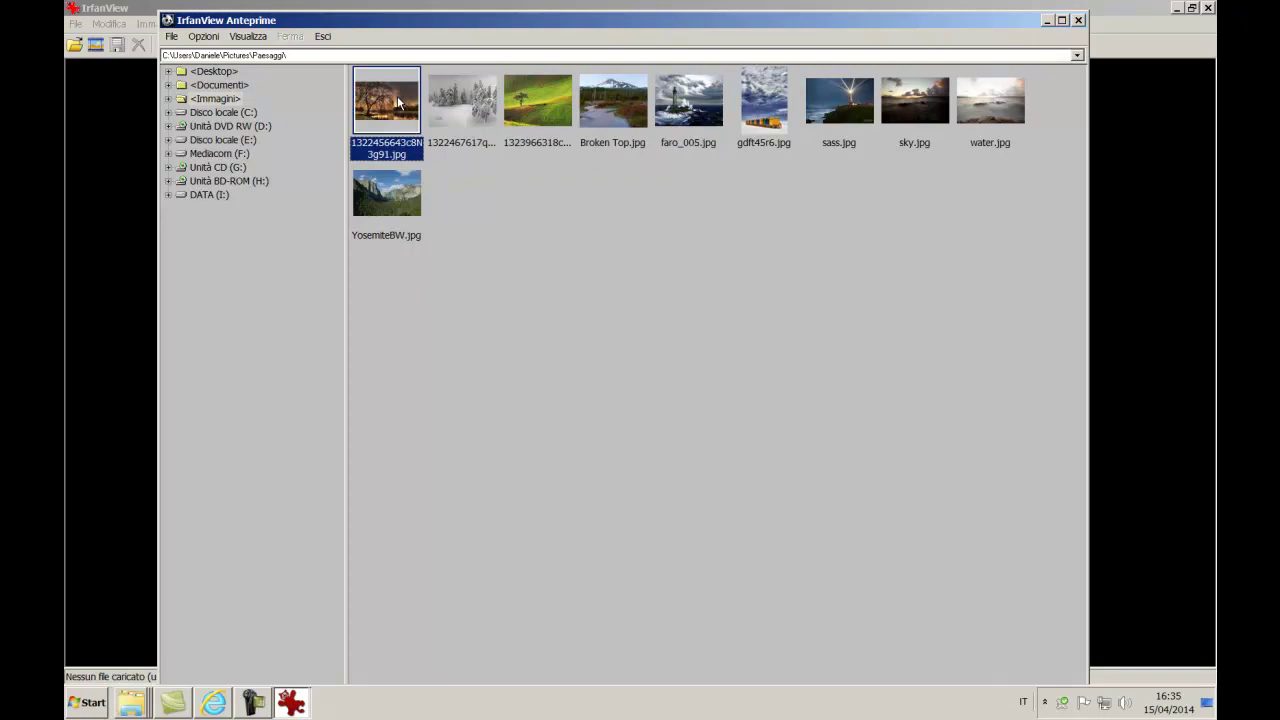
left_click(445, 105)
left_click(525, 115)
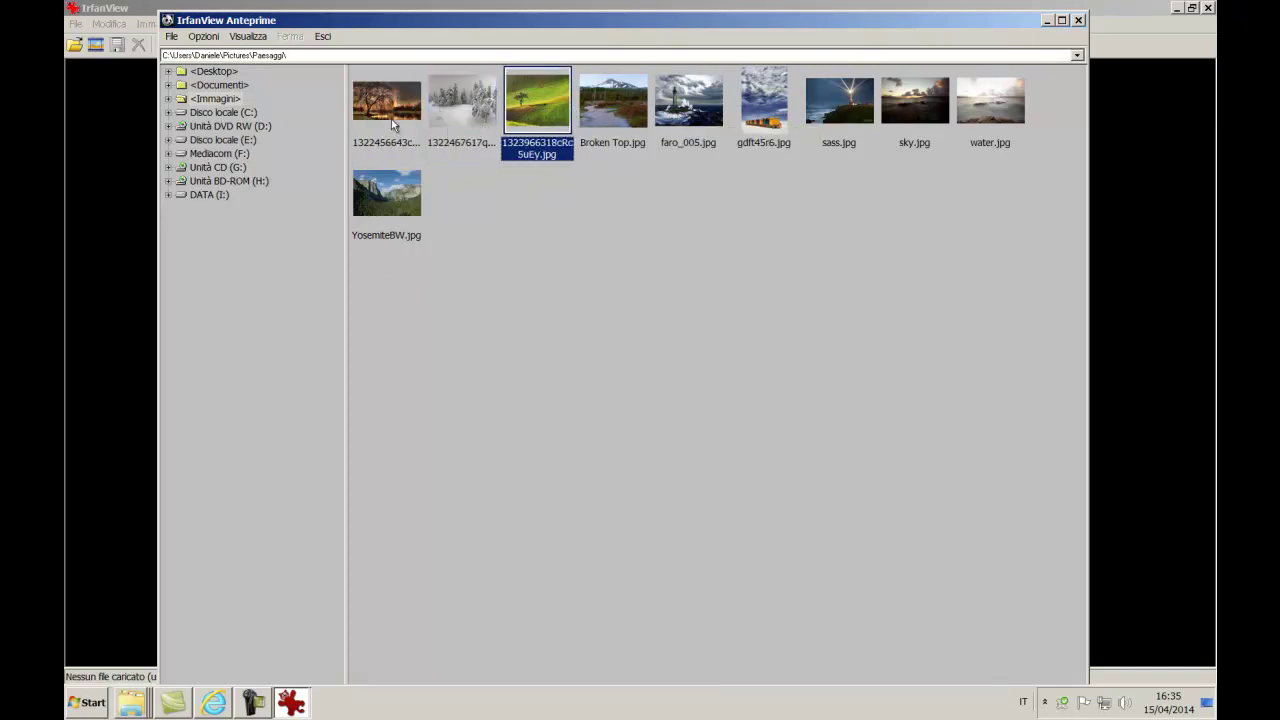
left_click(388, 115)
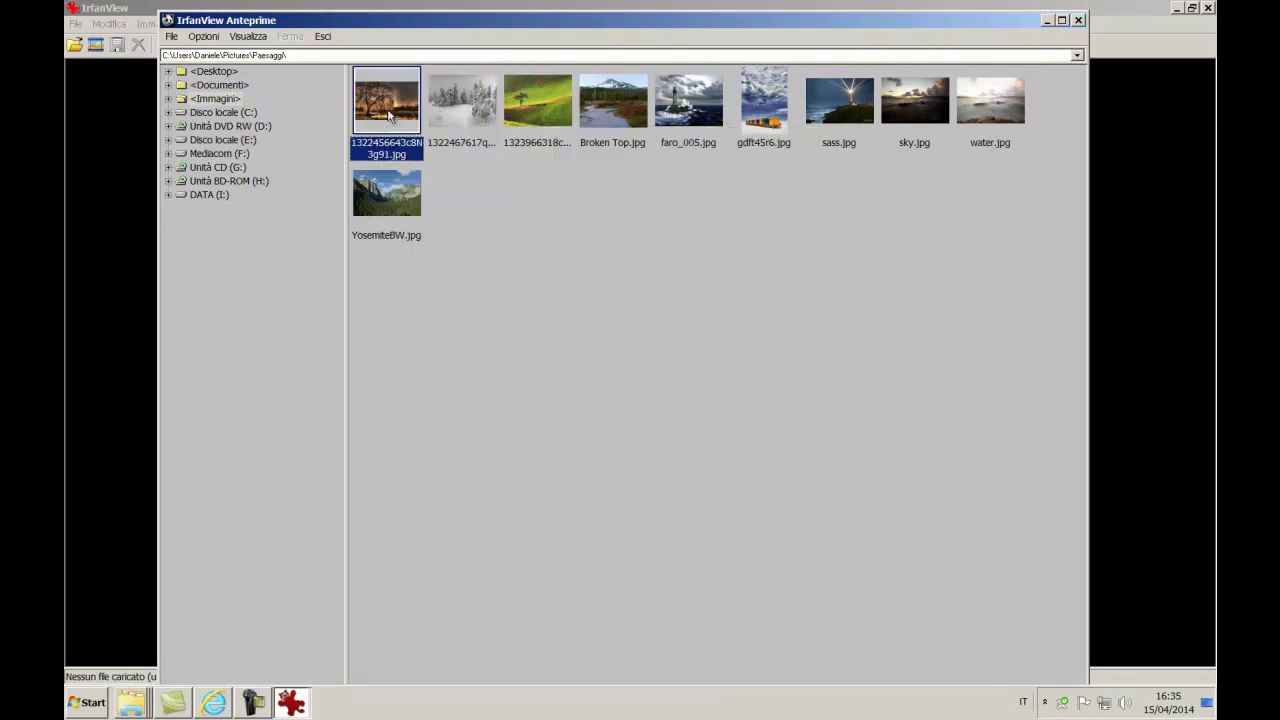
mouse_move(388, 203)
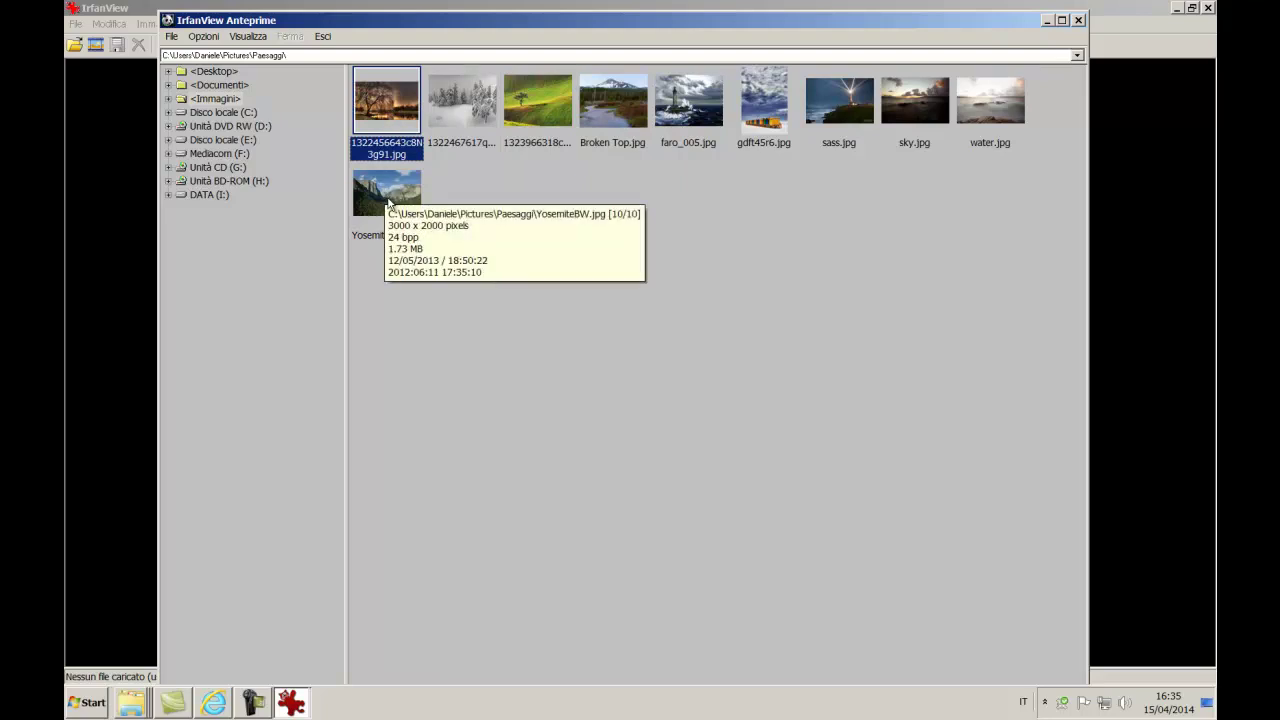
left_click(388, 203, "shift")
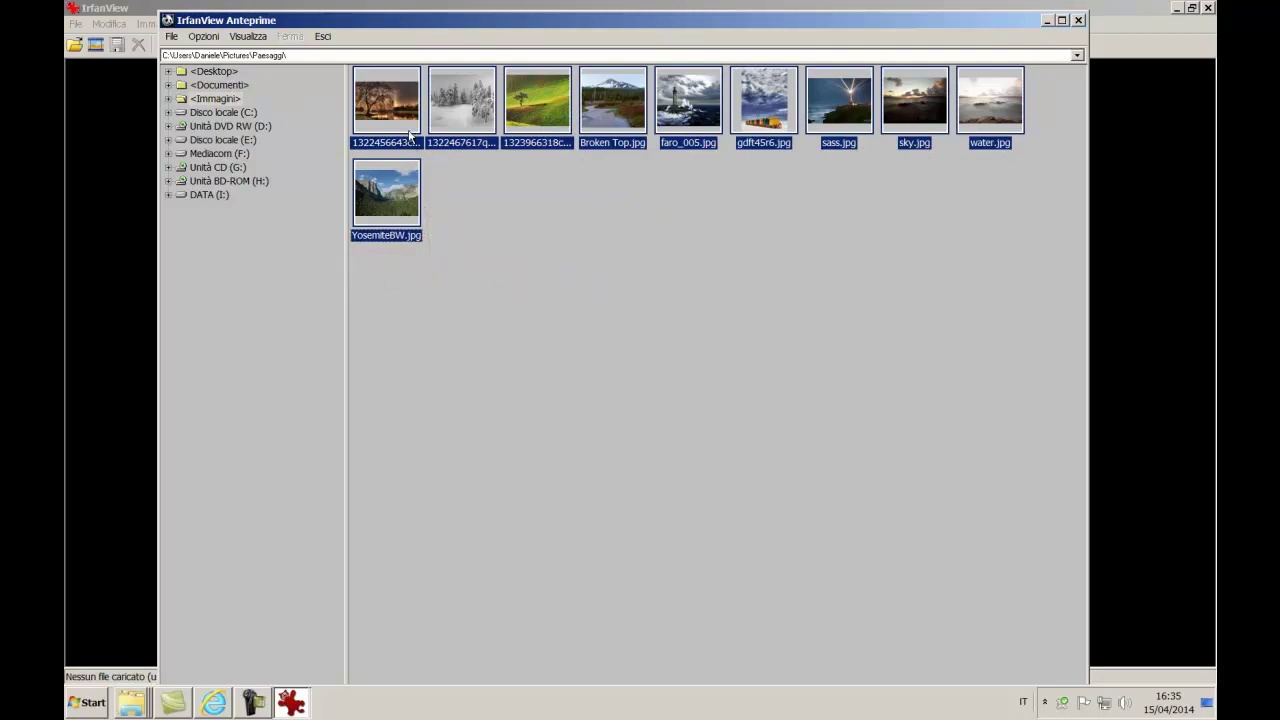
left_click(577, 206)
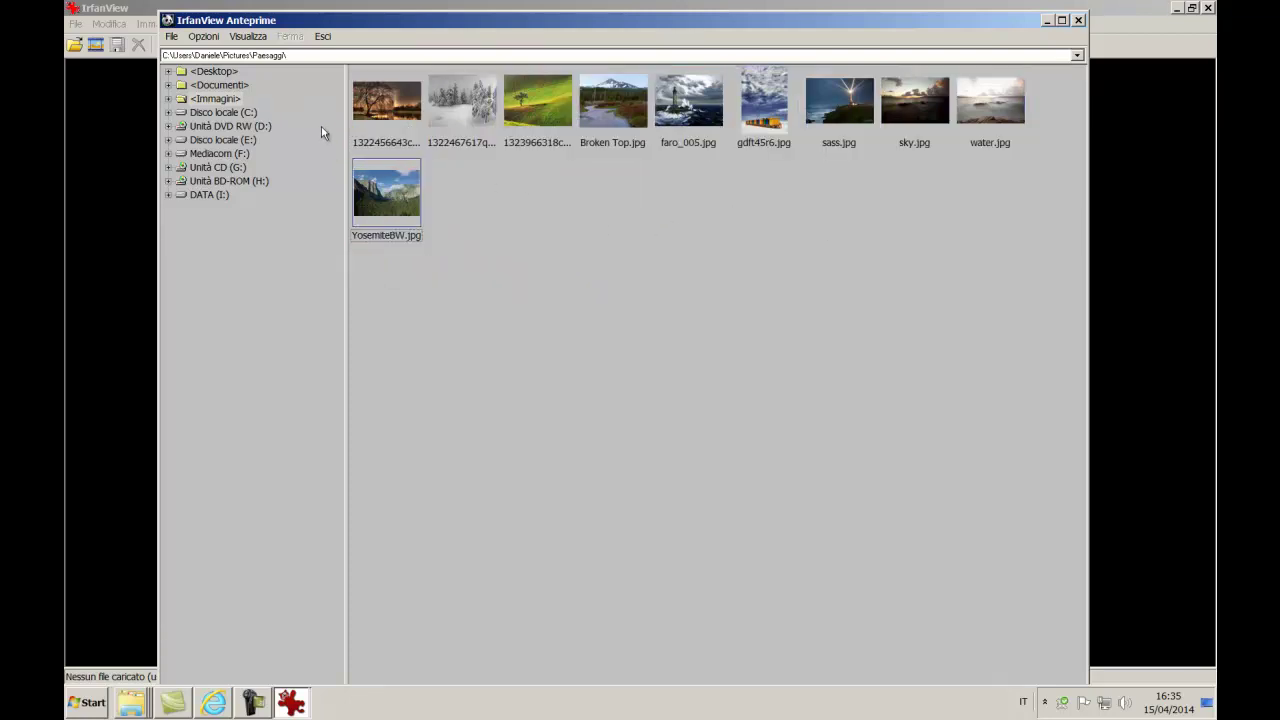
left_click(203, 36)
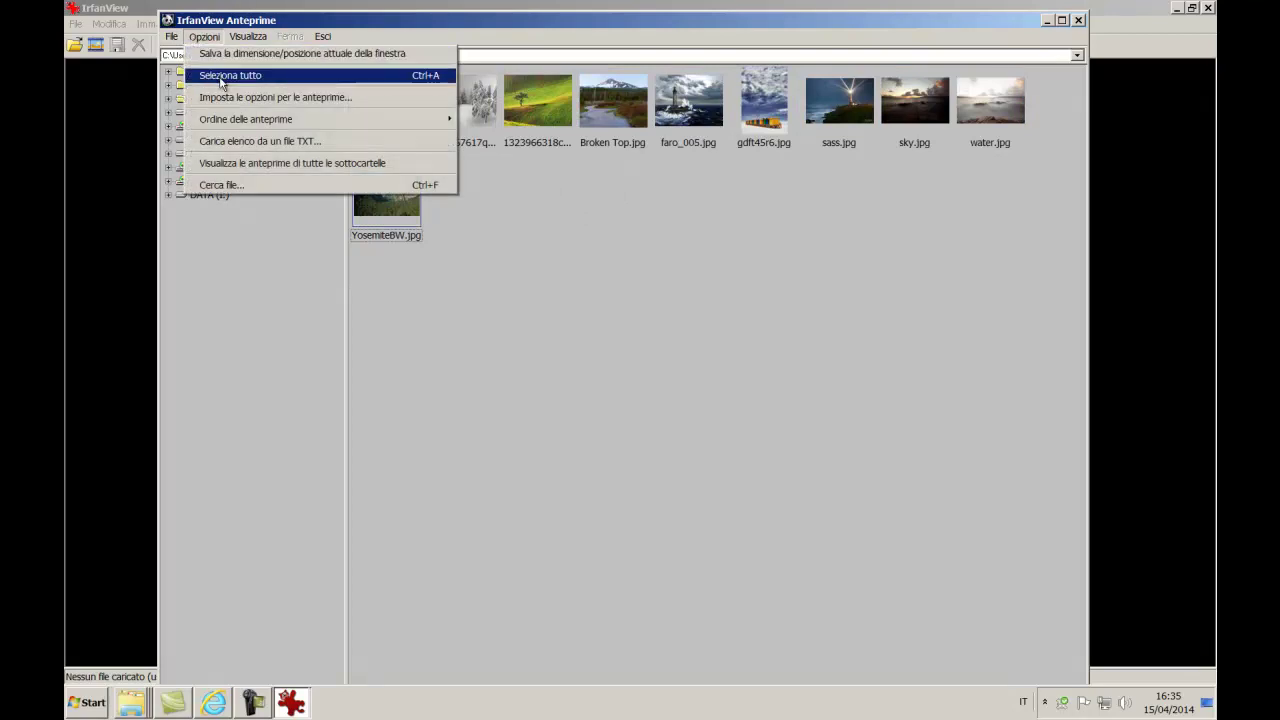
left_click(495, 228)
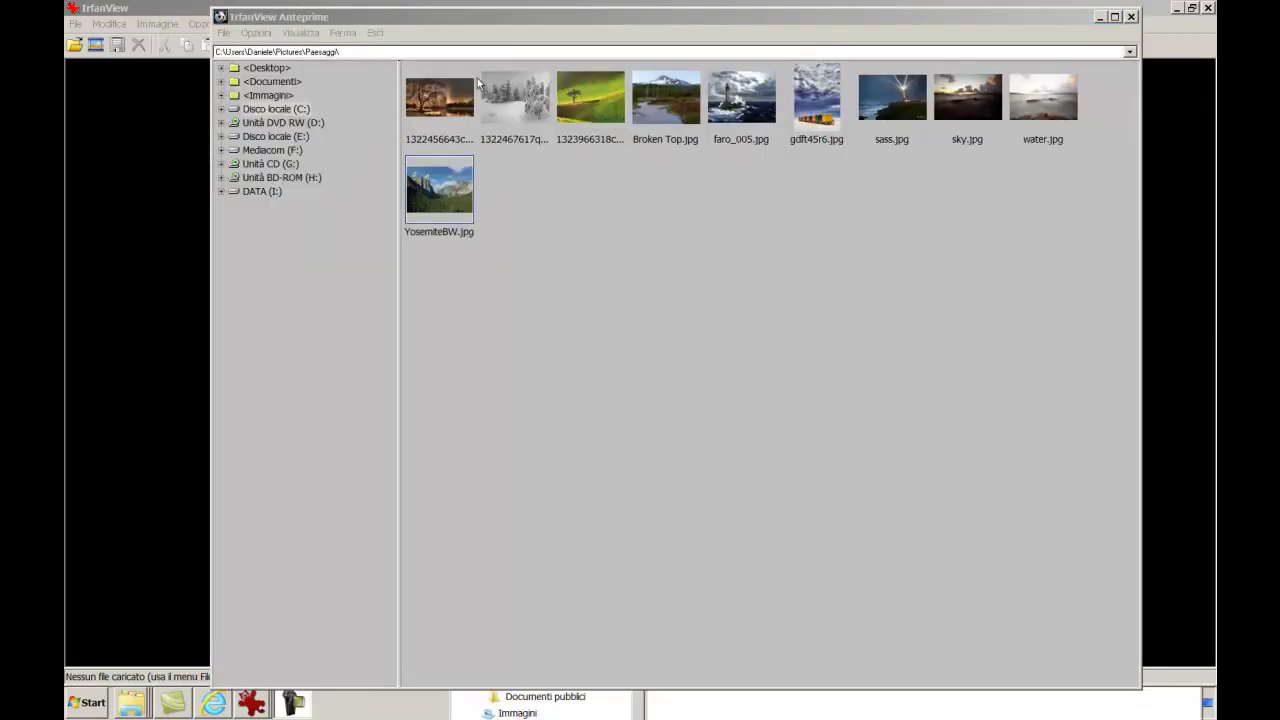
- Select only the first image, Broken Top.jpg, gdft45r6.jpg, sky.jpg and YosemiteBW.jpg together, and clear the selection
left_click(445, 96)
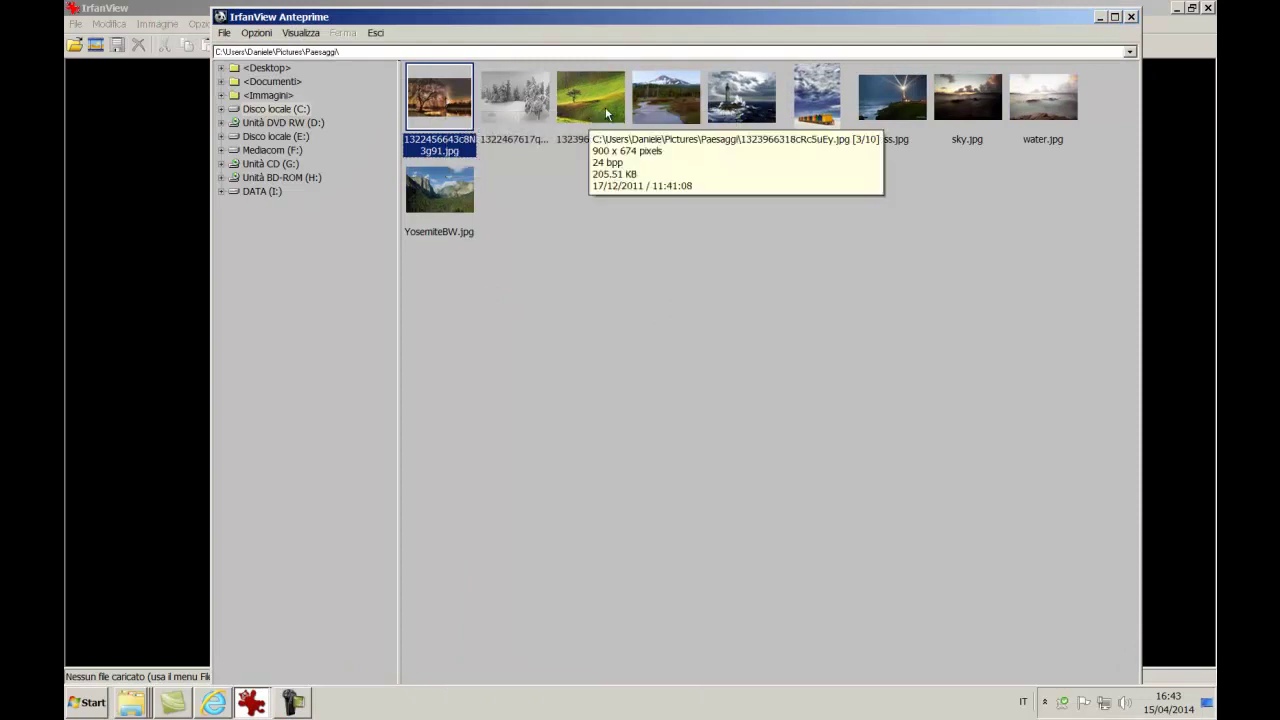
left_click(668, 107, "ctrl")
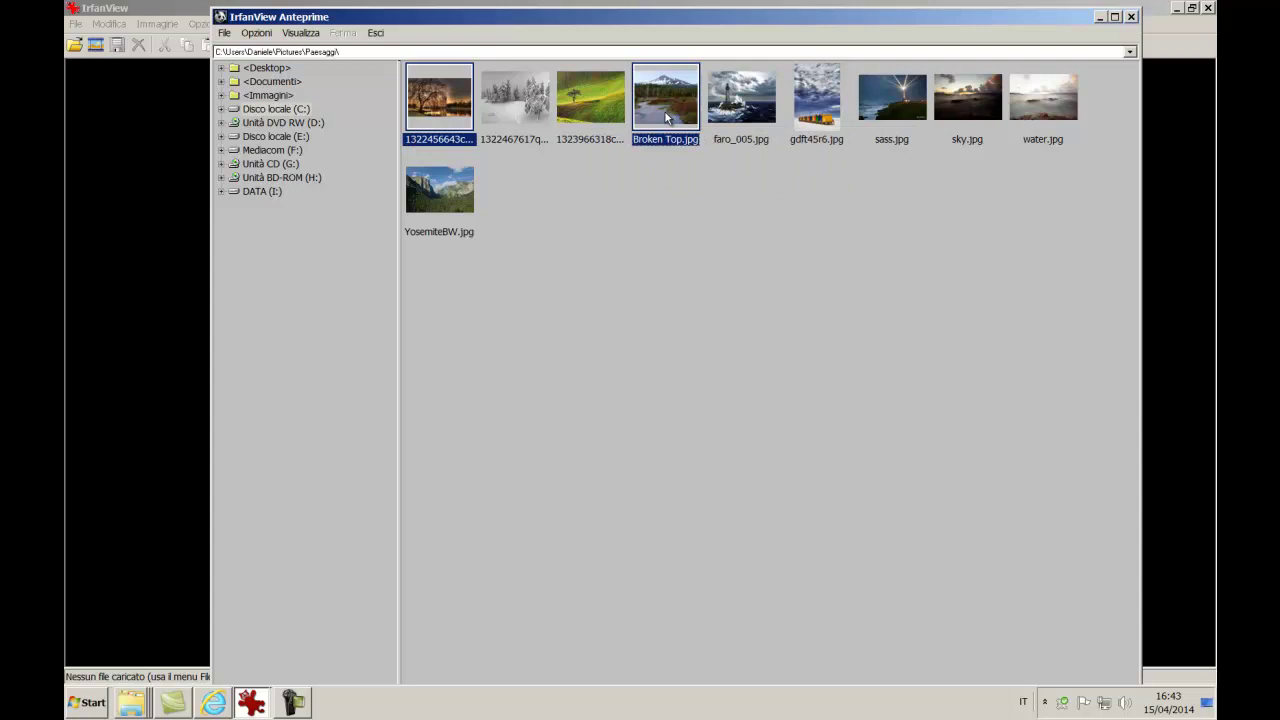
left_click(824, 119, "ctrl")
left_click(966, 117, "ctrl")
left_click(461, 201, "ctrl")
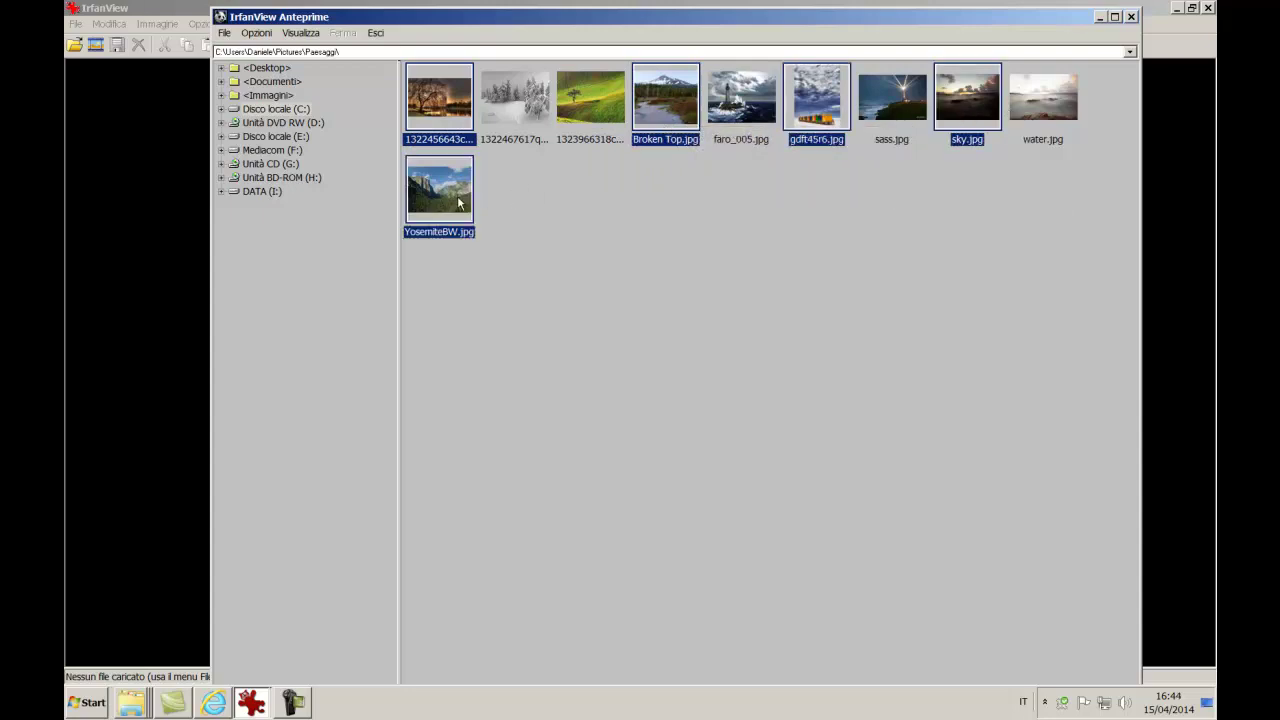
left_click(568, 200)
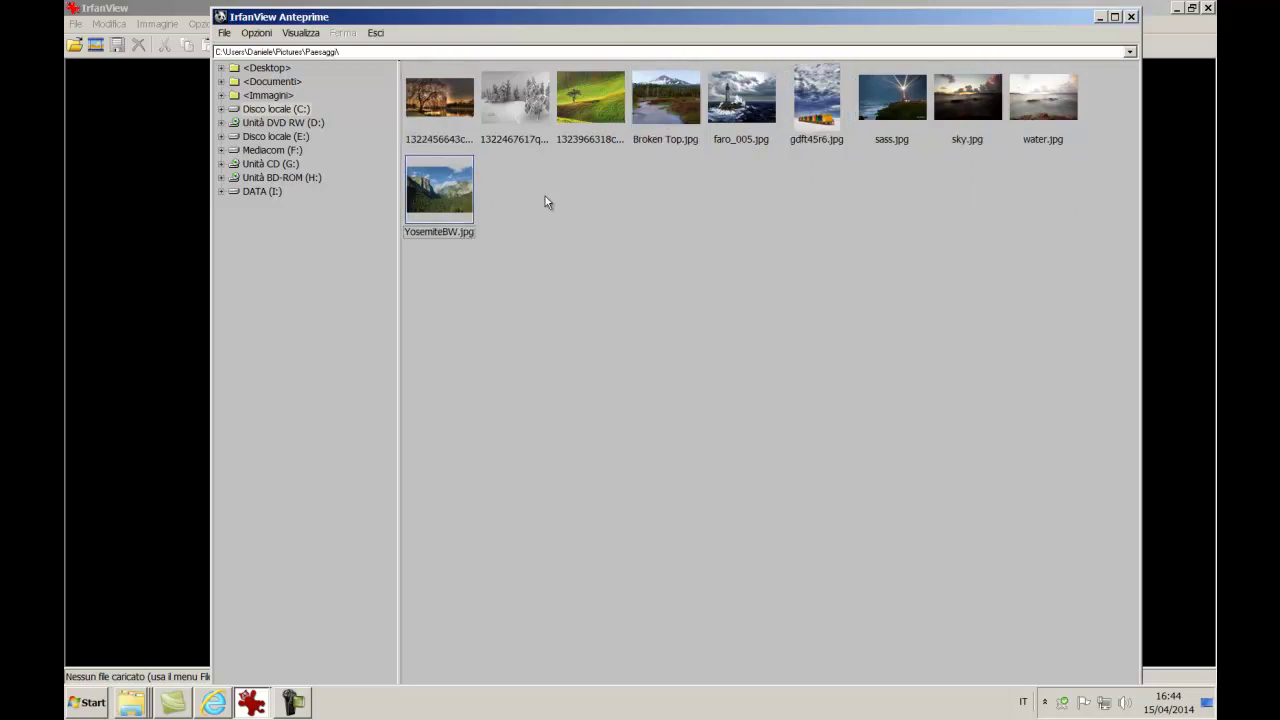
- Open the first thumbnail, the willow at sunset, in the viewer and step forward through the folder's images
left_click(418, 108)
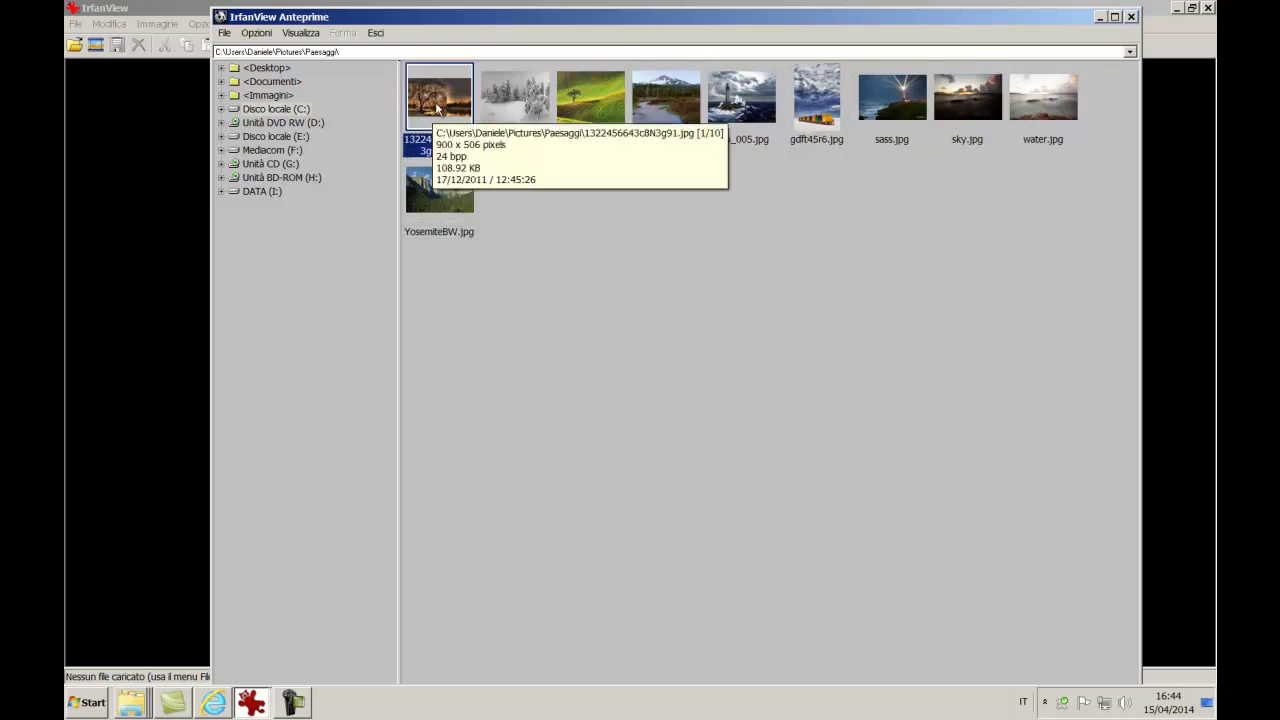
double_click(437, 108)
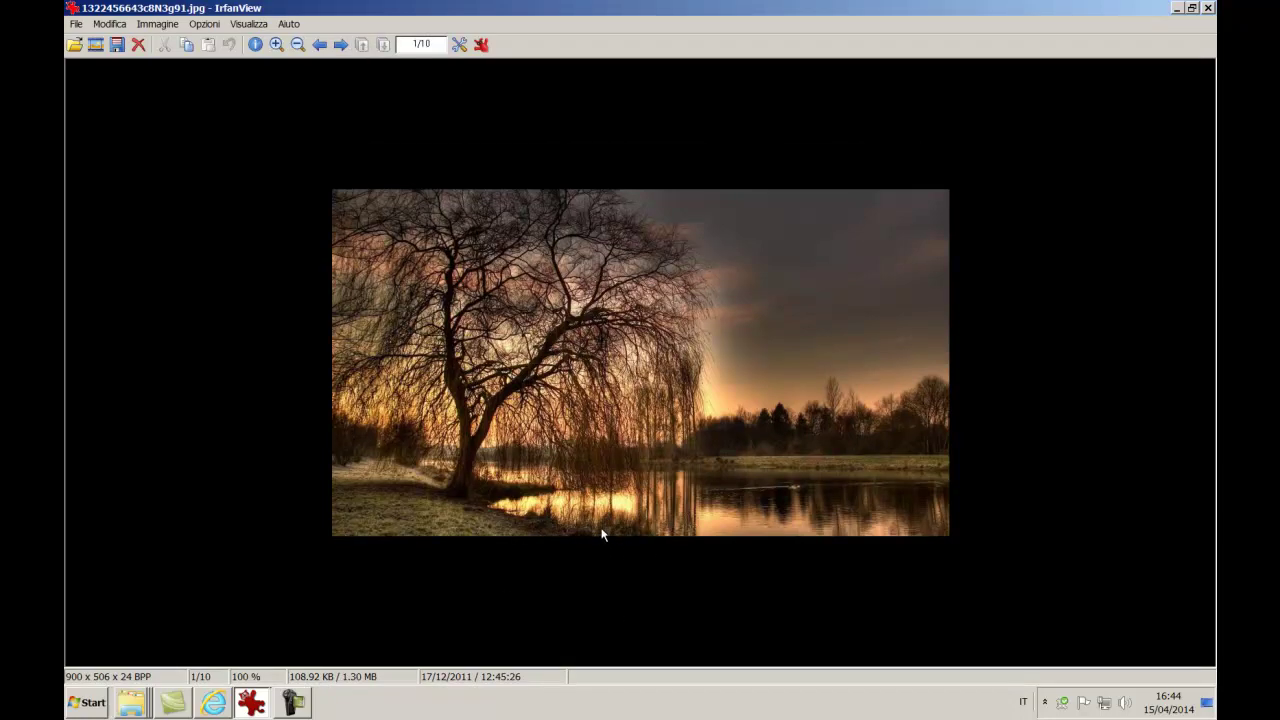
key("space")
key("space")
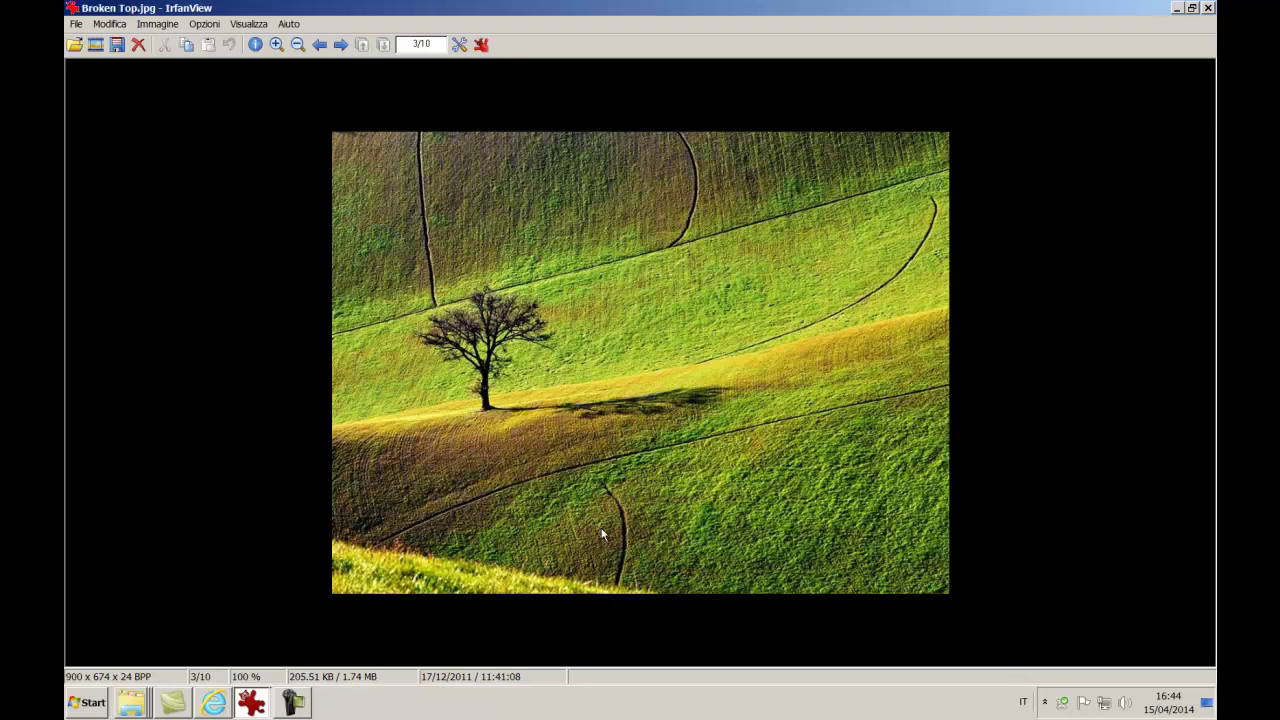
key("space")
key("space")
key("space")
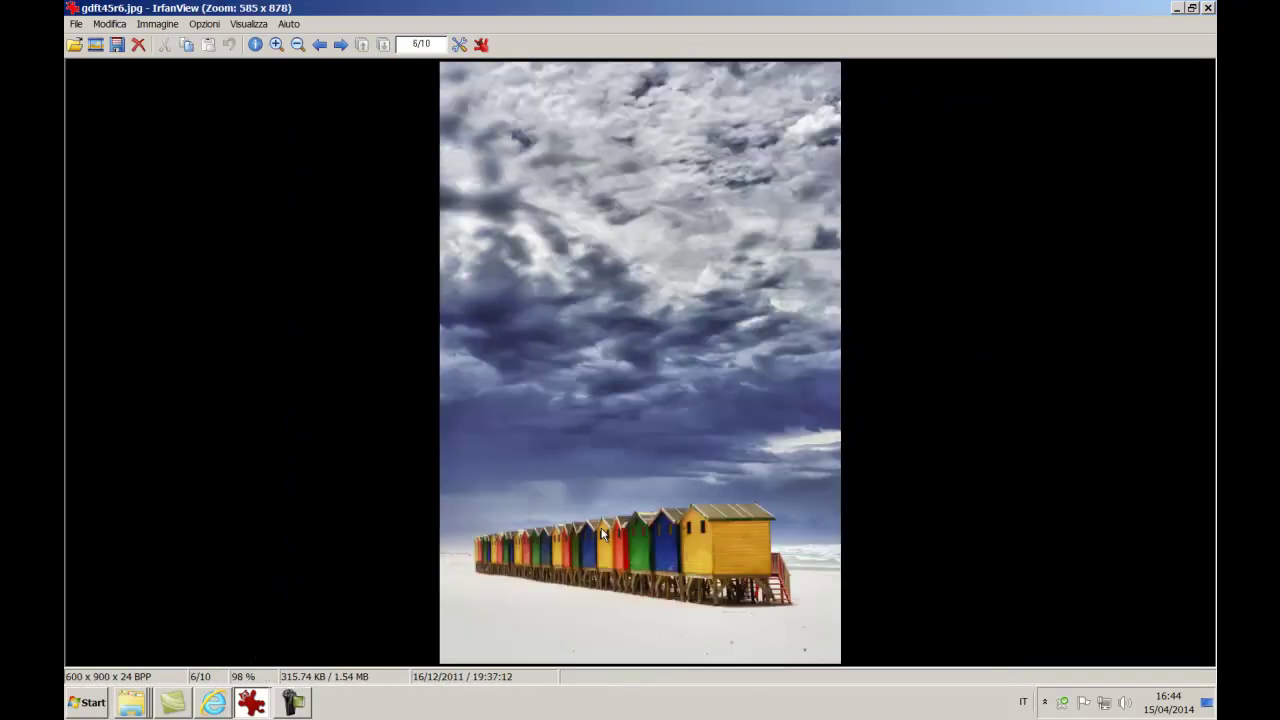
key("space")
- Move back and forth between neighbouring images, stopping at gdft45r6.jpg, and zoom it in and back out once
key("BackSpace")
key("BackSpace")
key("space")
key("space")
key("BackSpace")
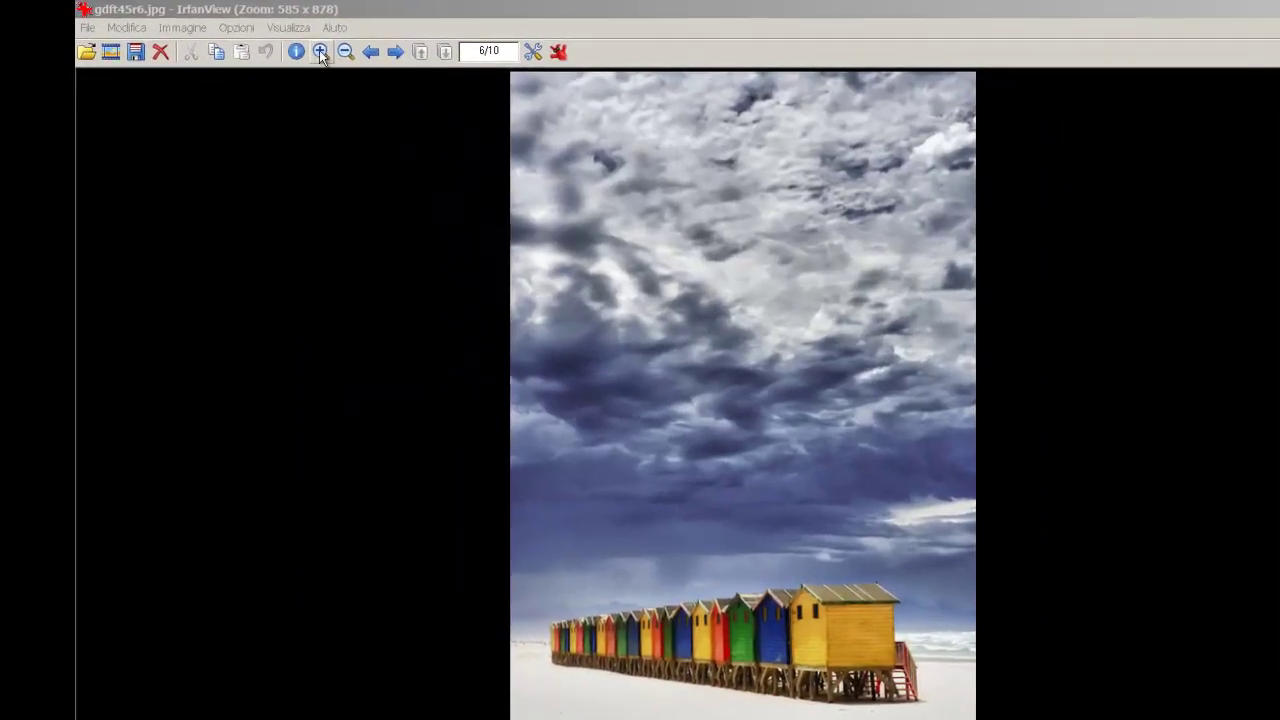
left_click(319, 50)
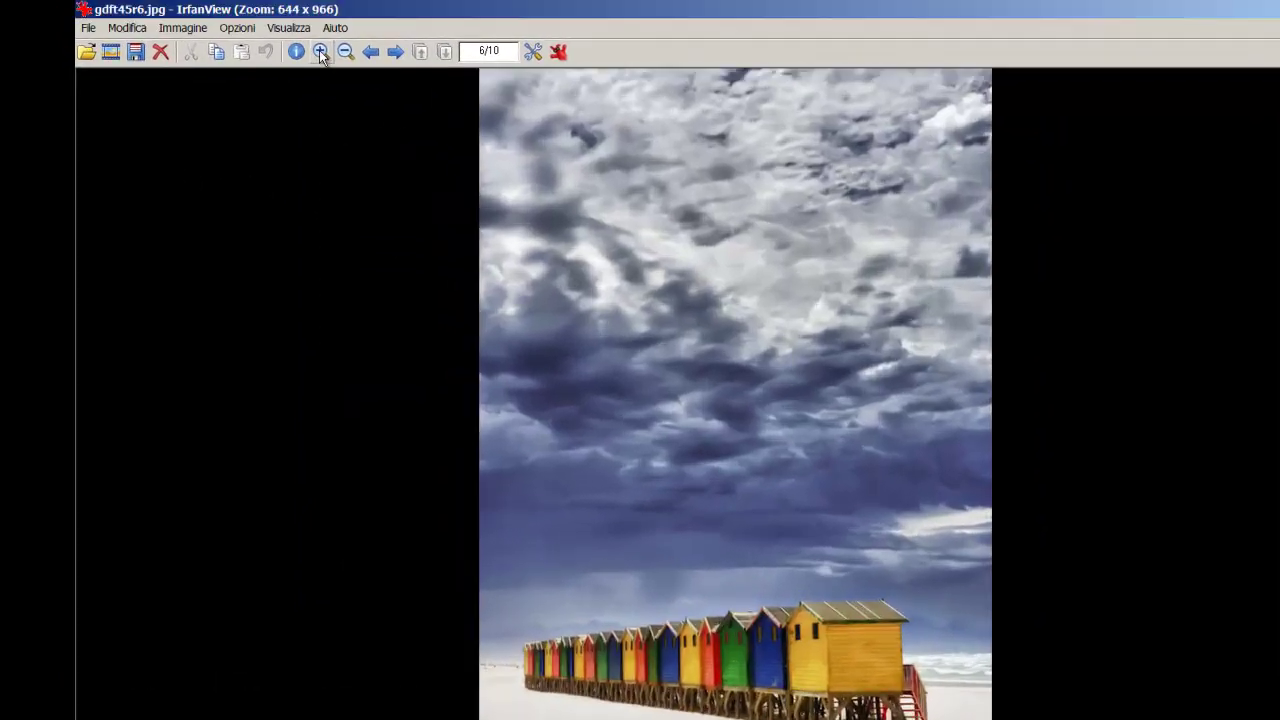
left_click(344, 51)
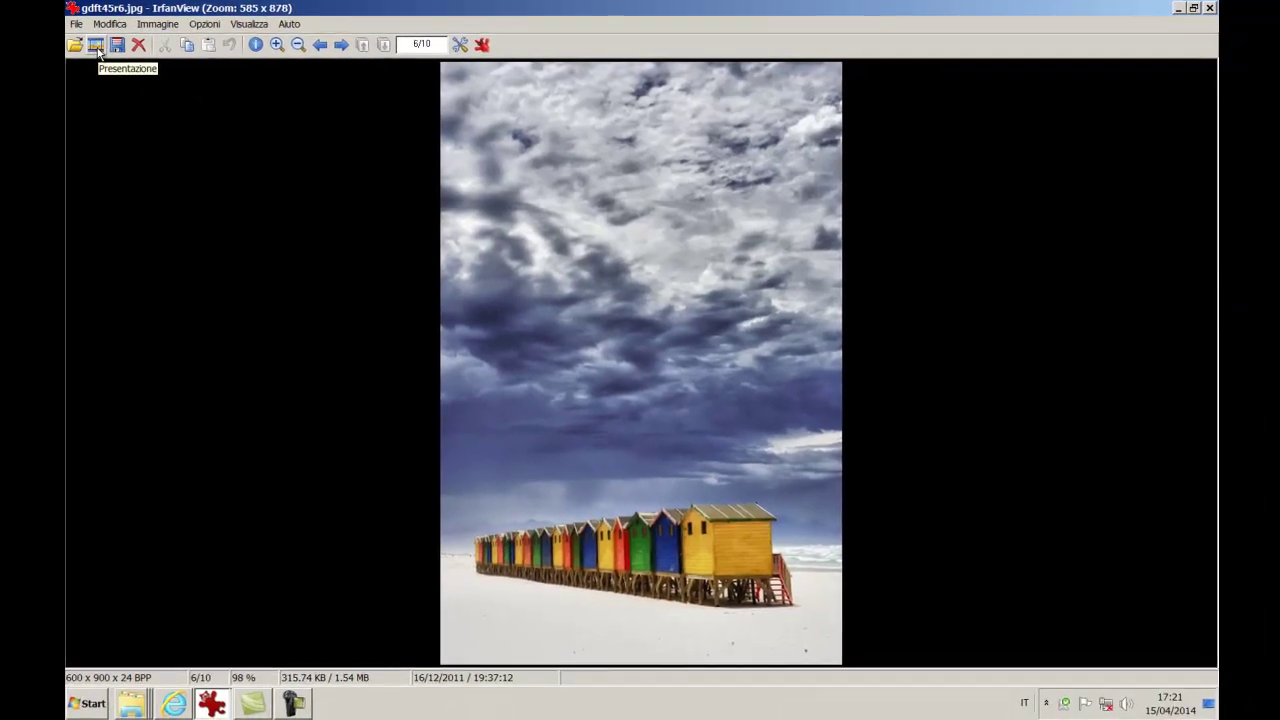
- Open the slideshow (Presentazione) settings and browse the Immagini library to the Paesaggi folder as image source
left_click(96, 45)
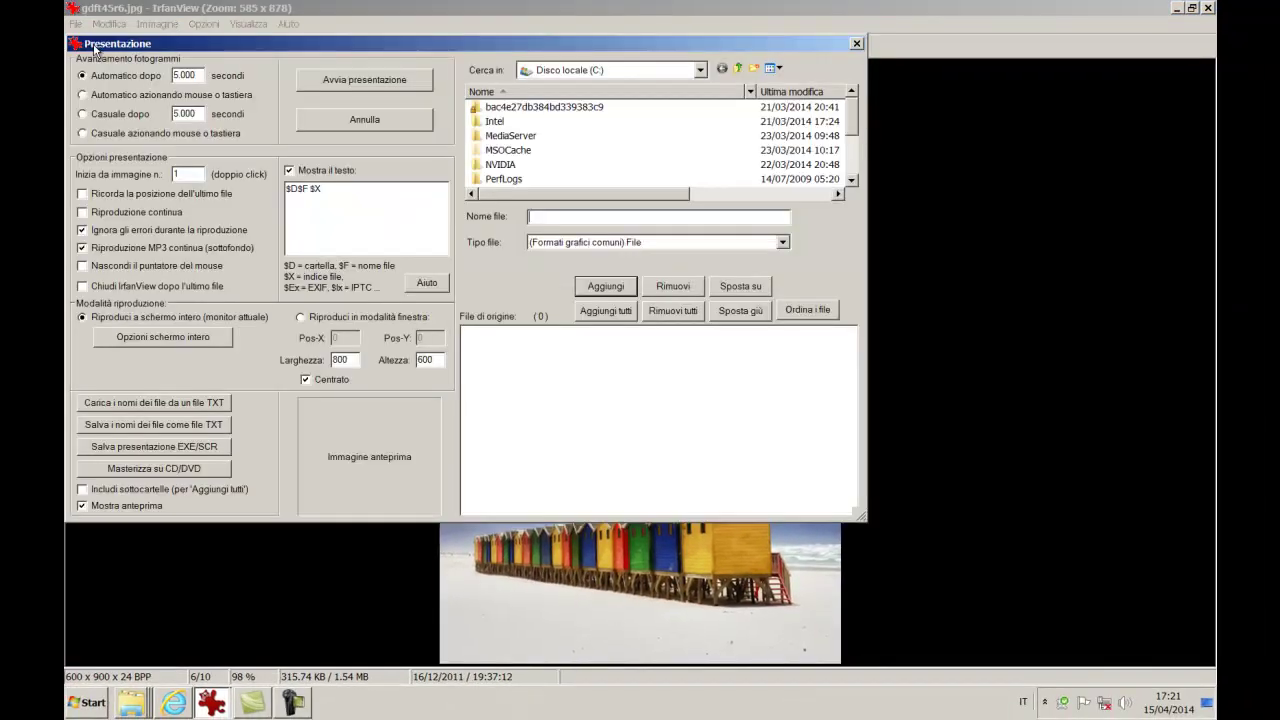
left_click_drag(357, 52, 494, 85)
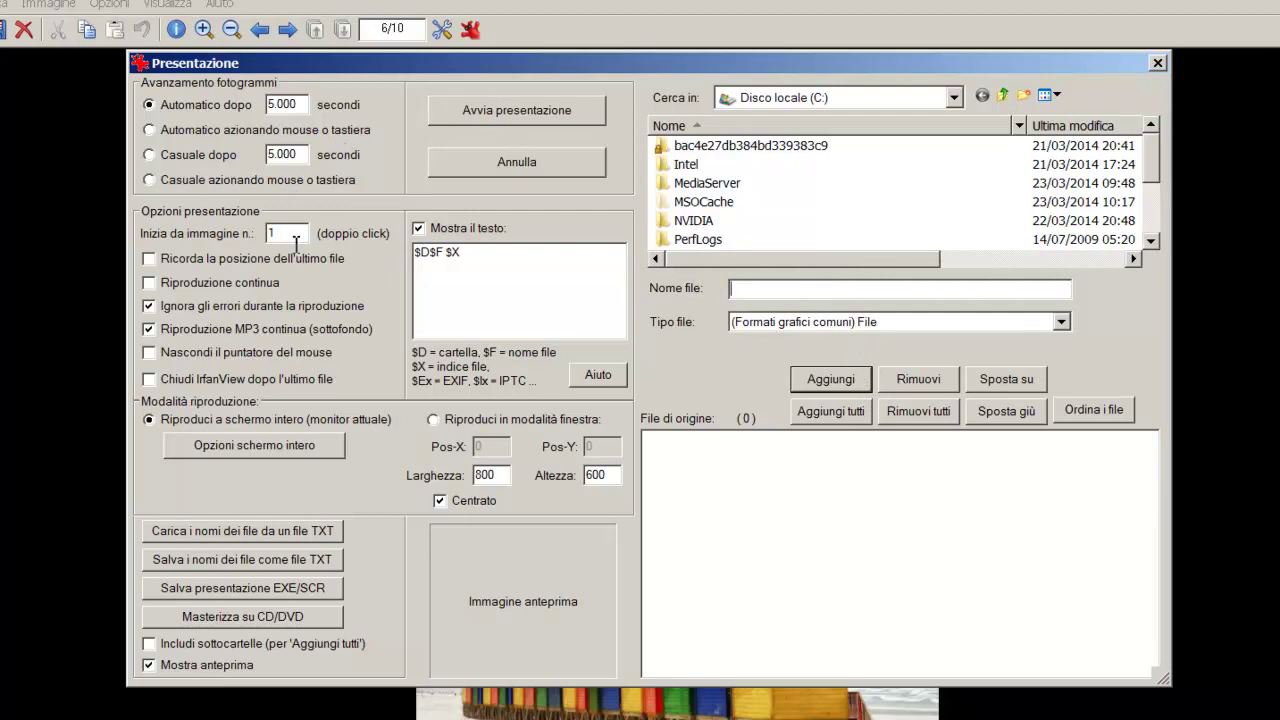
left_click(954, 97)
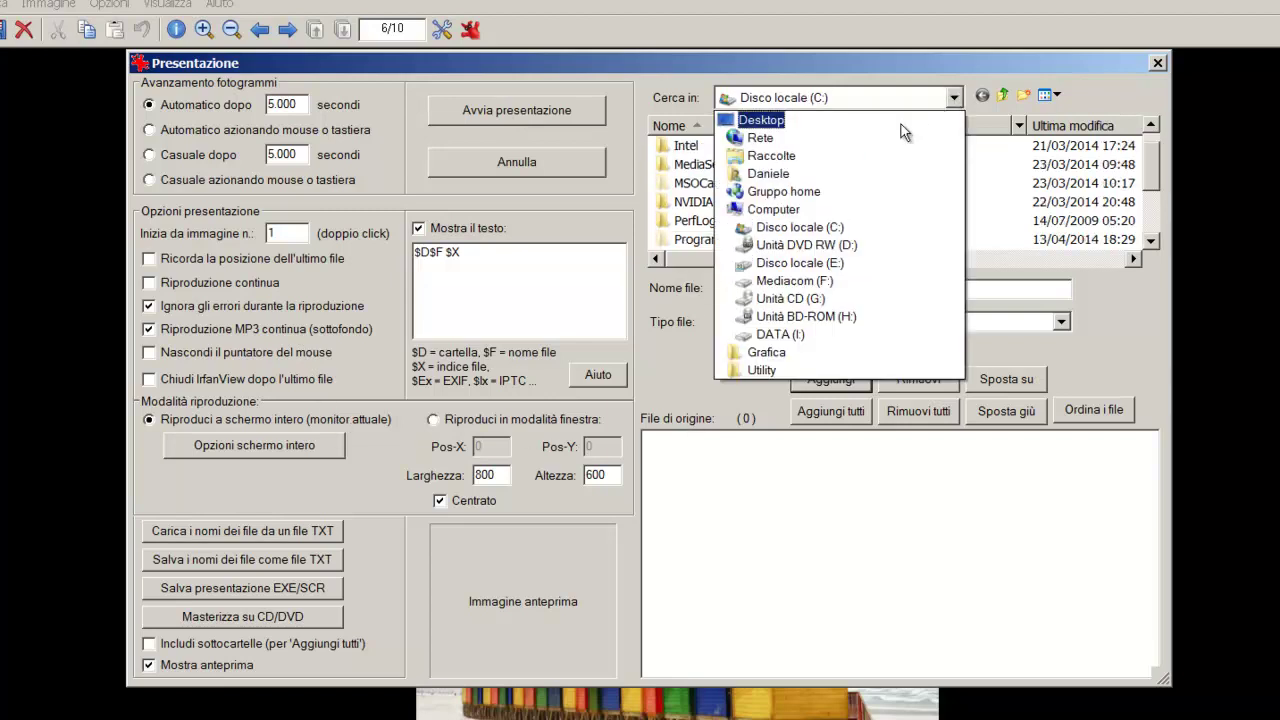
left_click(781, 156)
double_click(958, 172)
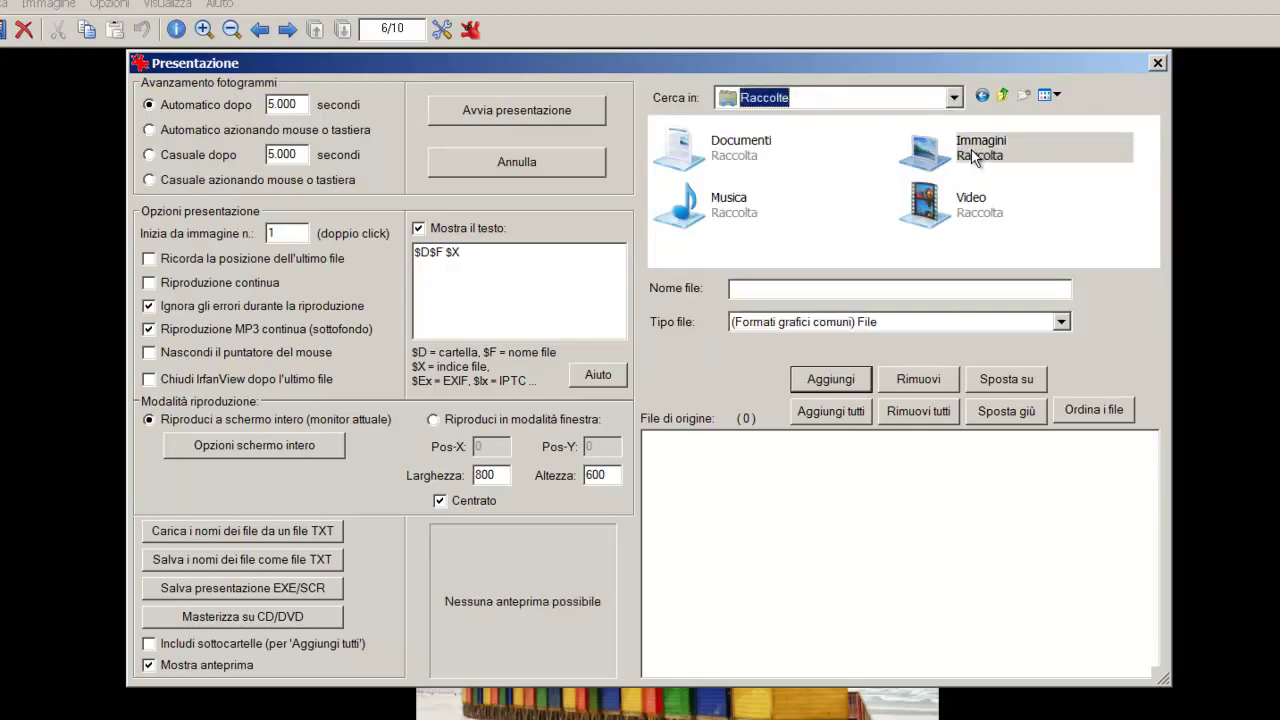
left_click_drag(1150, 150, 1152, 198)
double_click(807, 203)
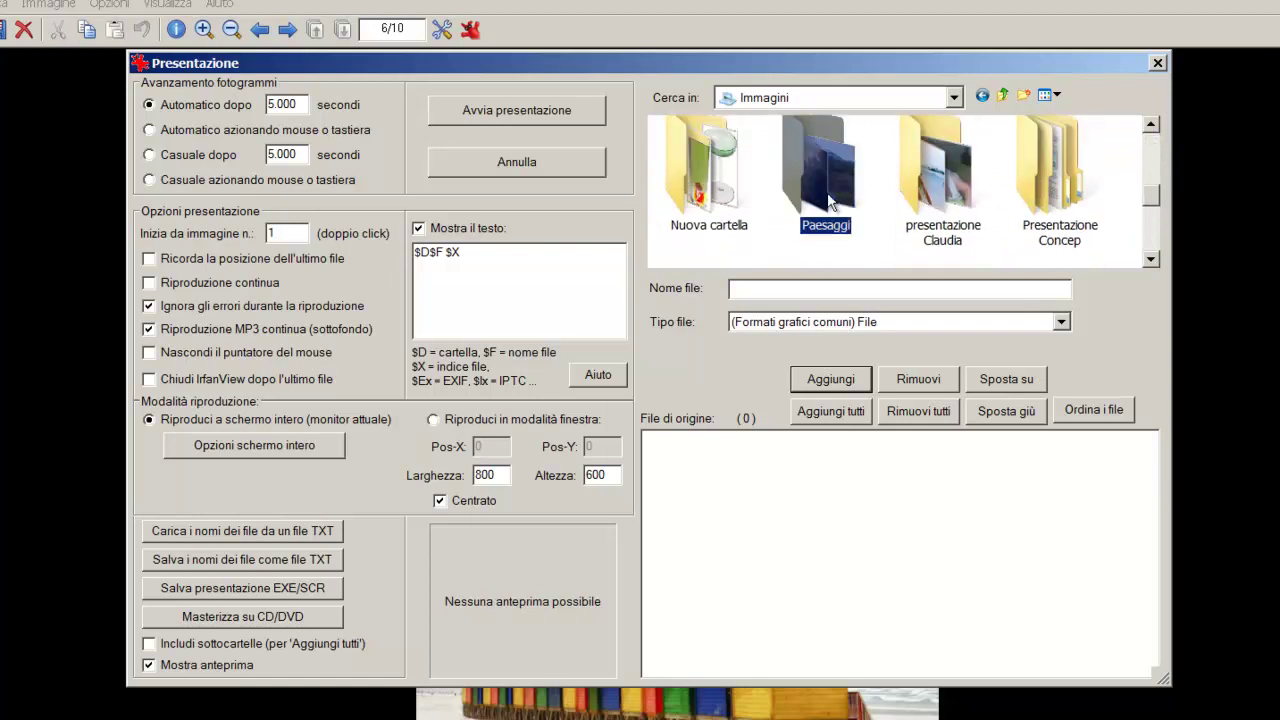
left_click(818, 202)
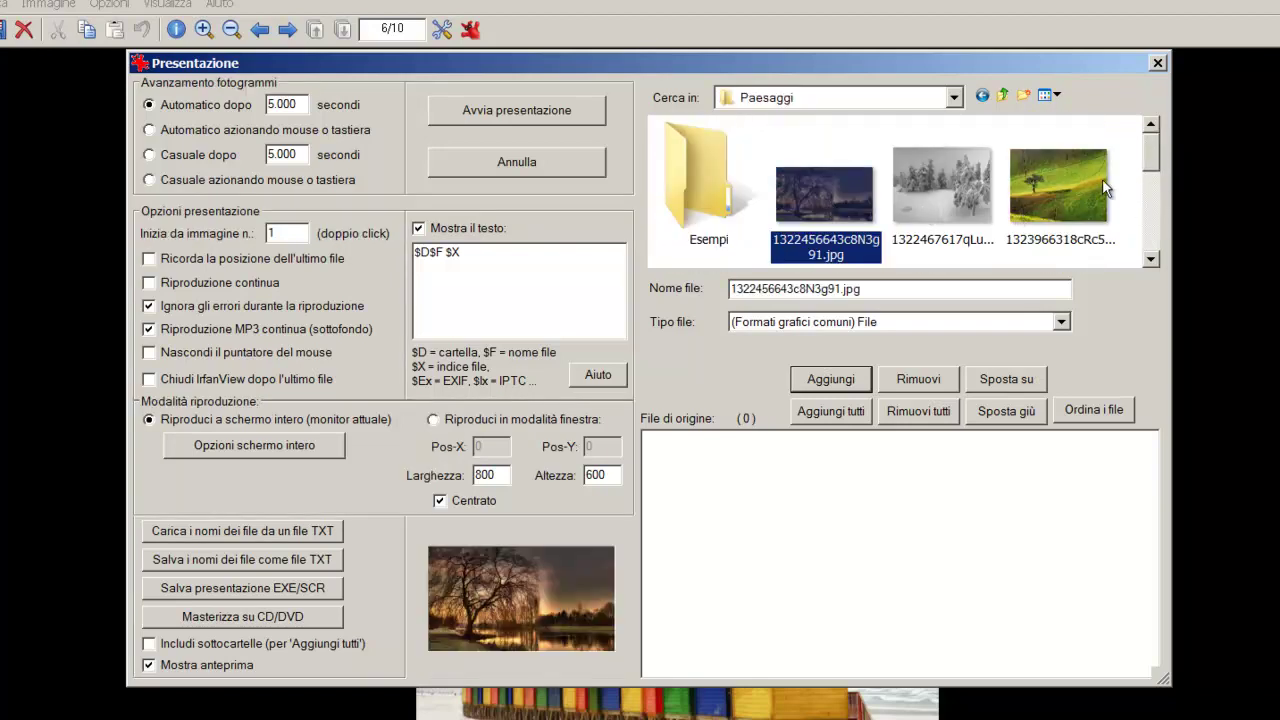
left_click_drag(1148, 161, 1155, 250)
left_click(943, 220, "shift")
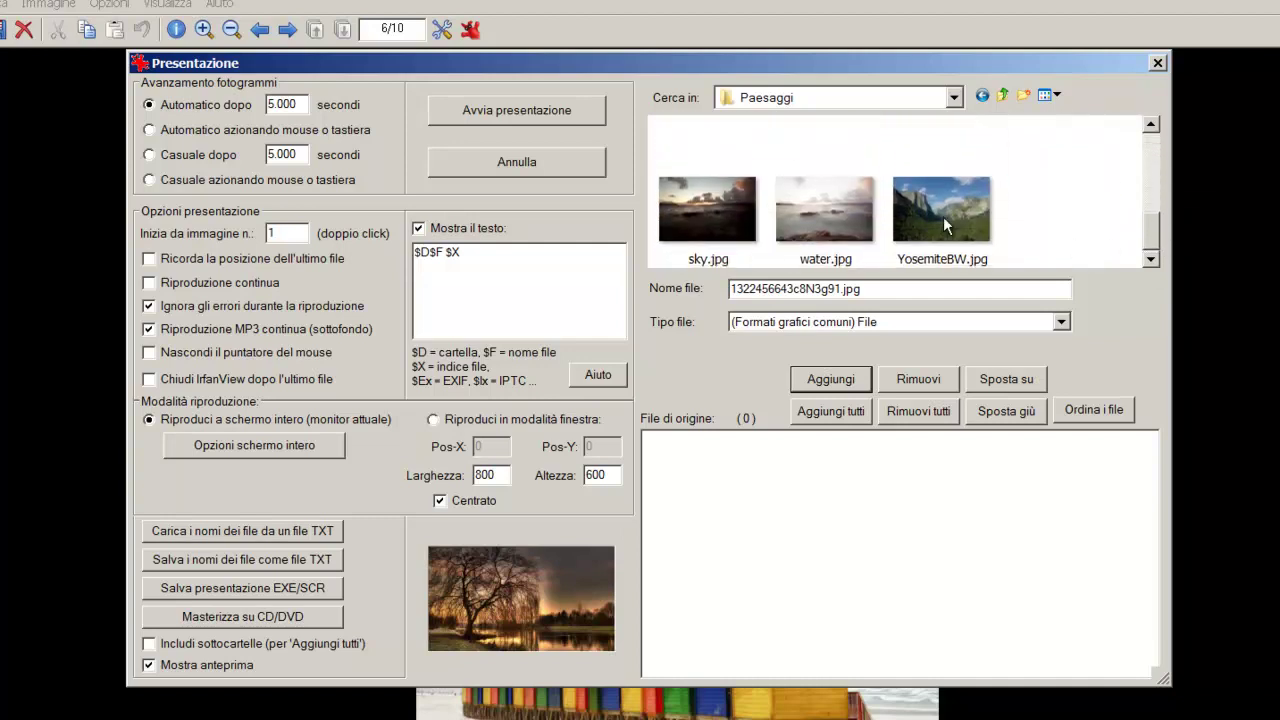
left_click(831, 380)
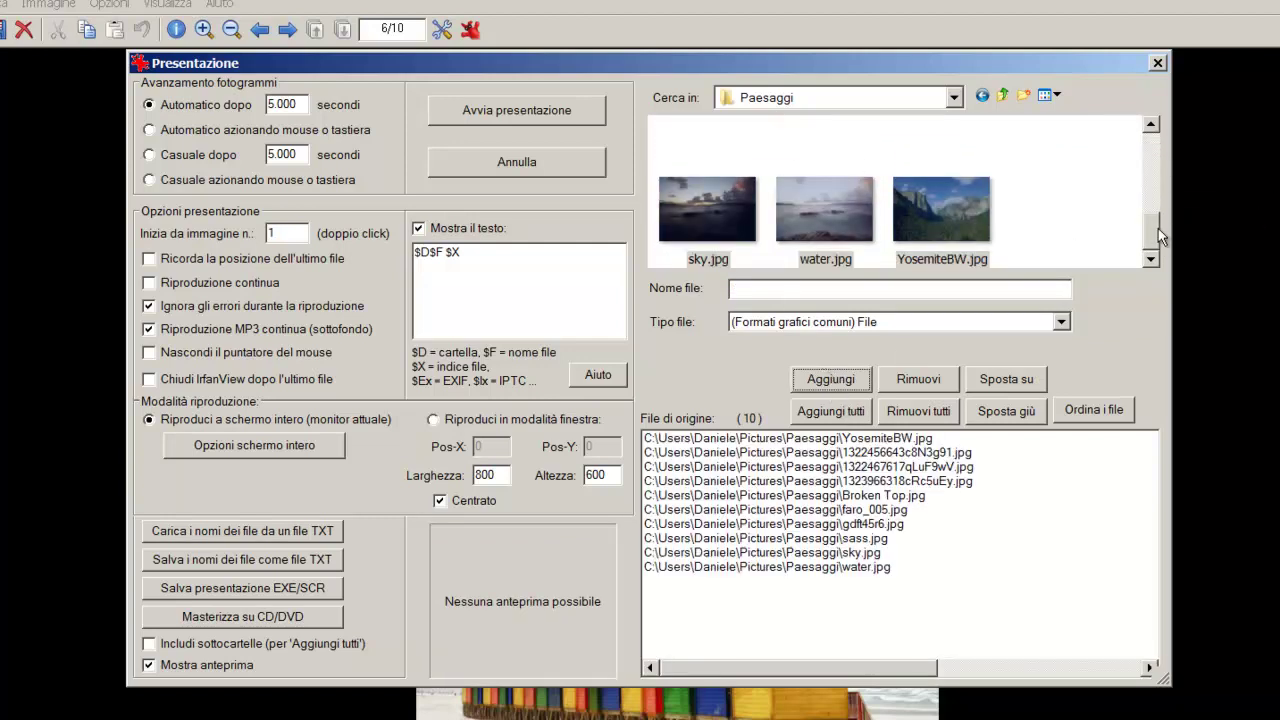
- Play the slideshow of the Paesaggi images in full screen and exit it
left_click_drag(1152, 229, 1150, 151)
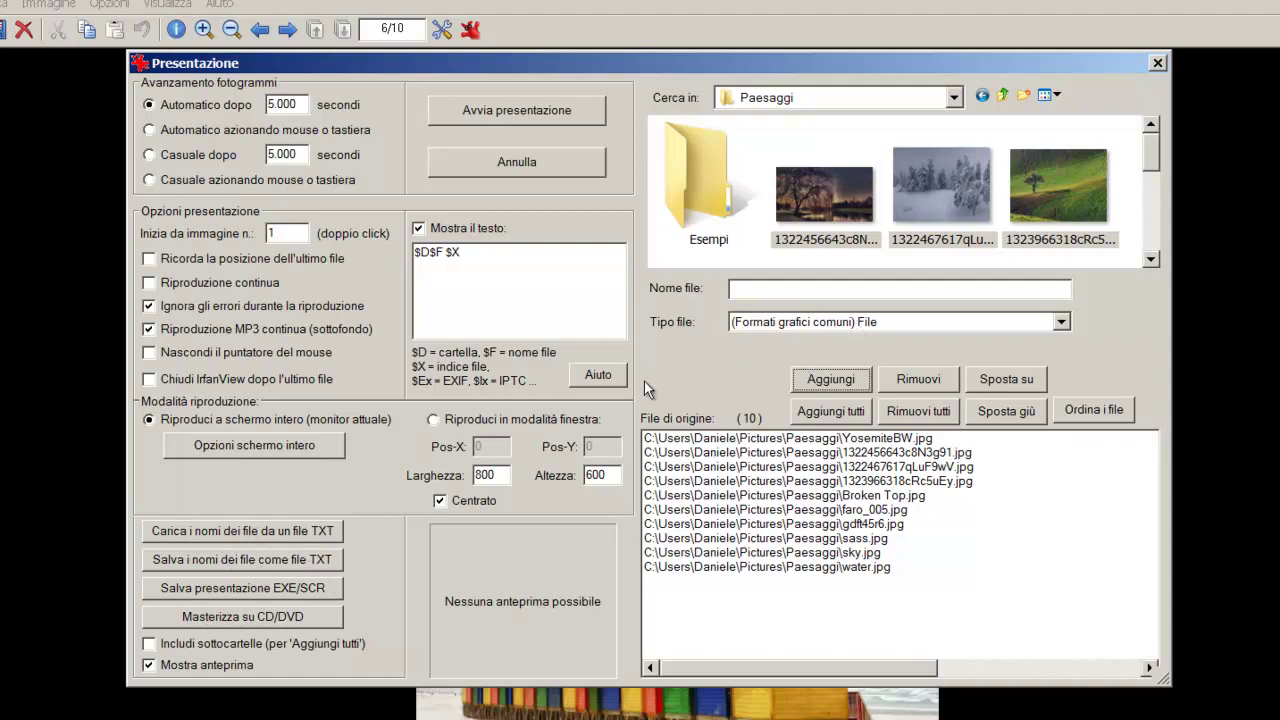
left_click(487, 115)
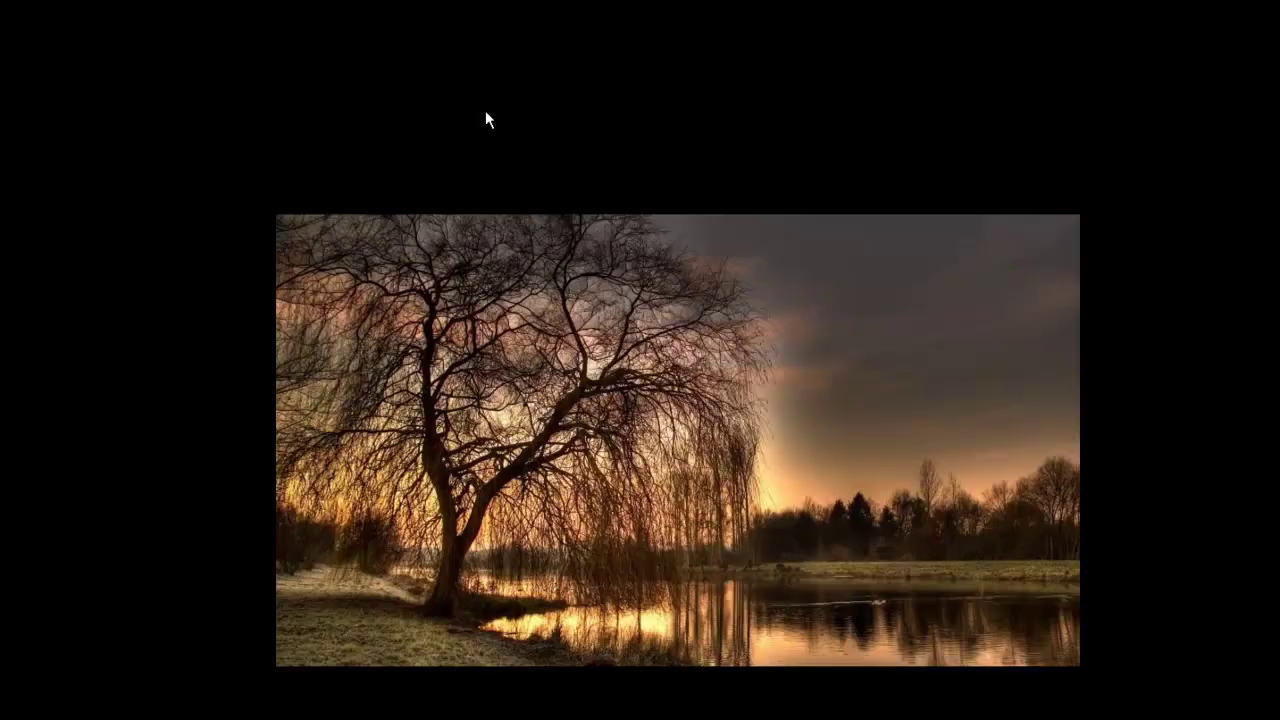
key("Escape")
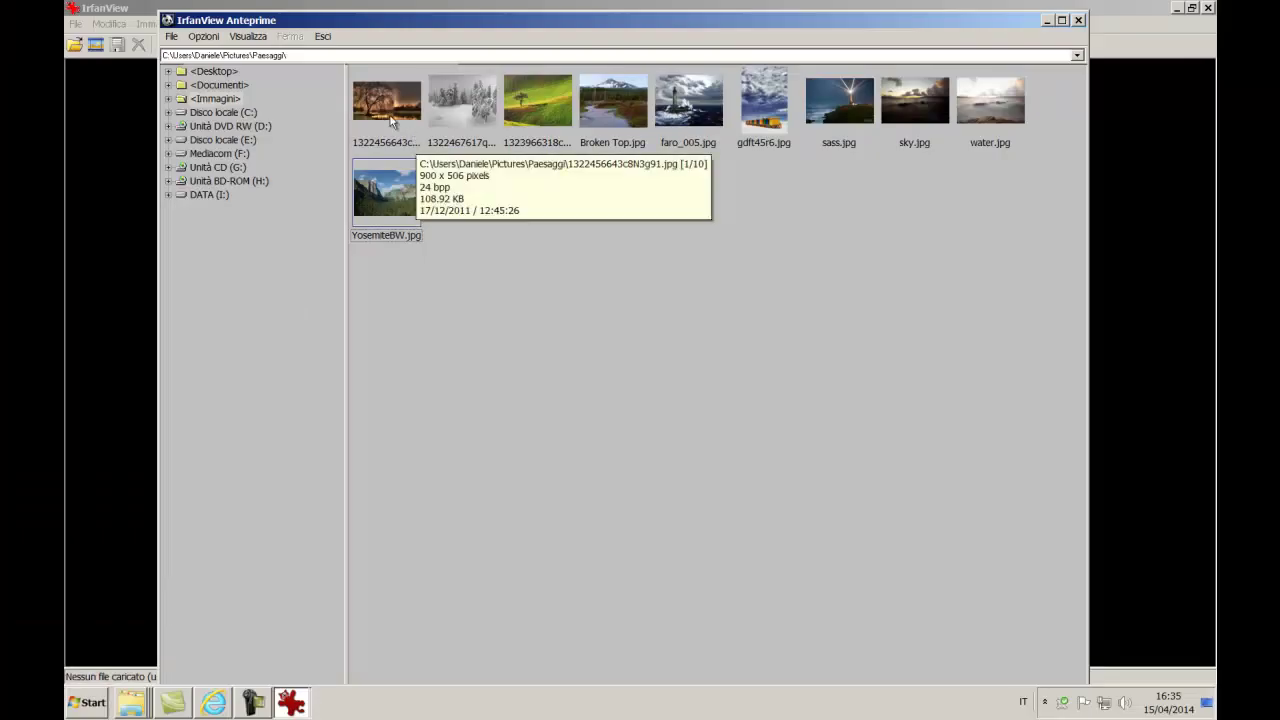
- Select all thumbnails in the Paesaggi folder through YosemiteBW.jpg and open them in batch conversion (Conversione in serie)
left_click(520, 117)
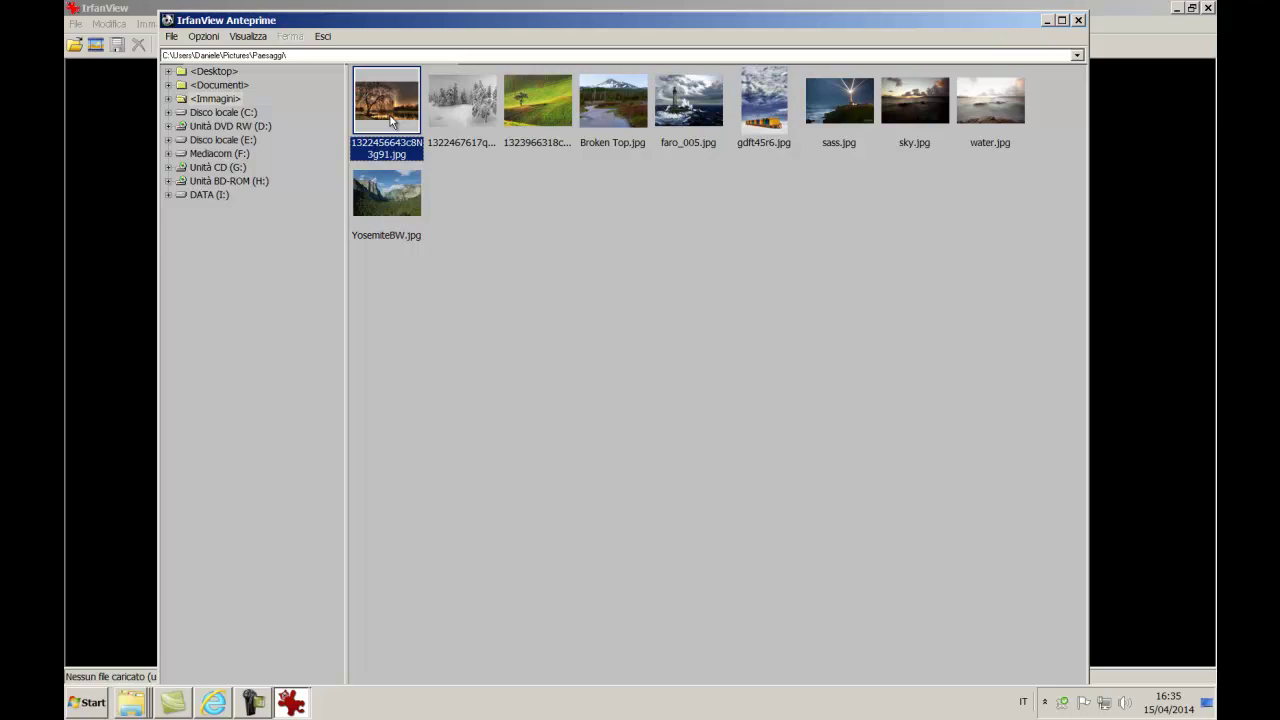
left_click(391, 191, "shift")
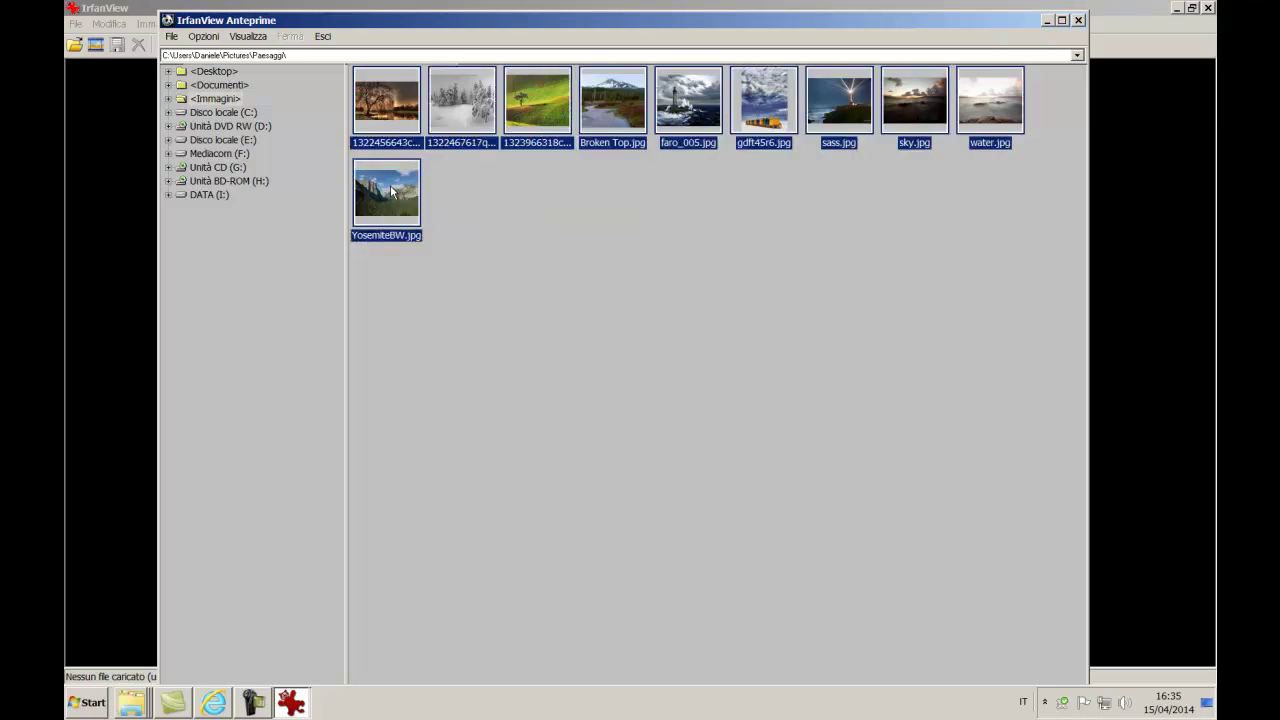
left_click(199, 38)
mouse_move(171, 38)
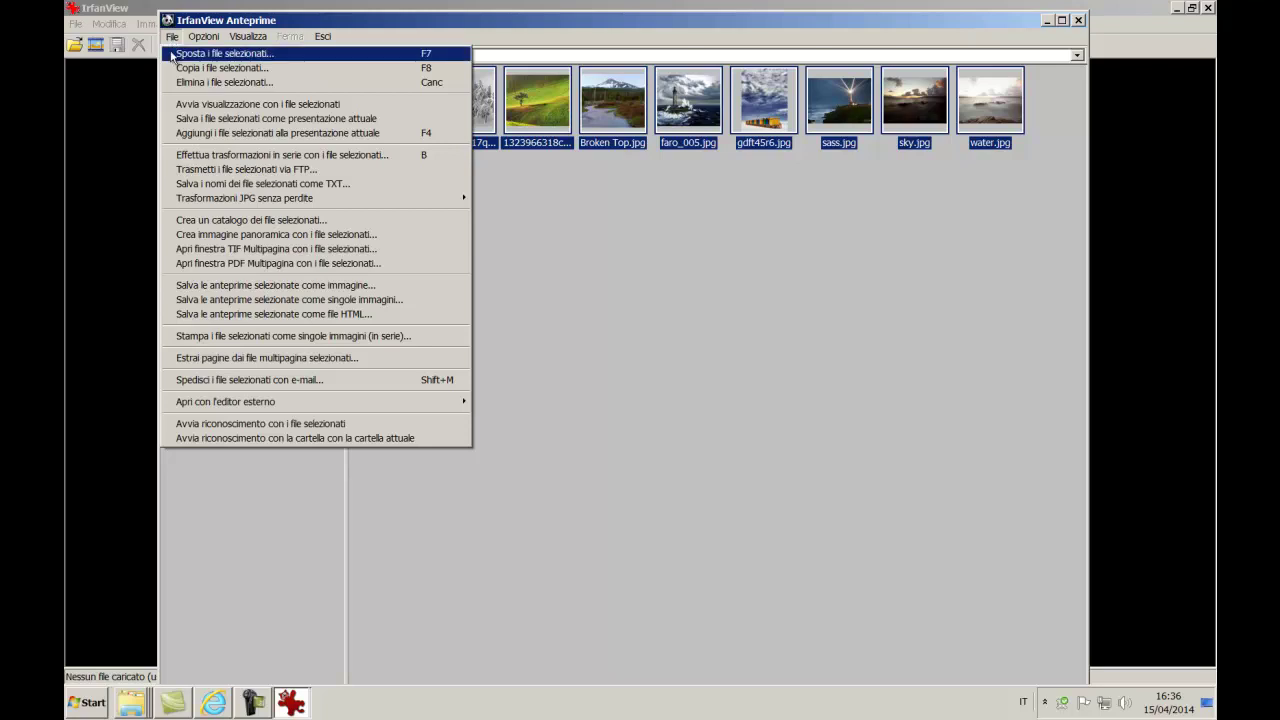
left_click(300, 157)
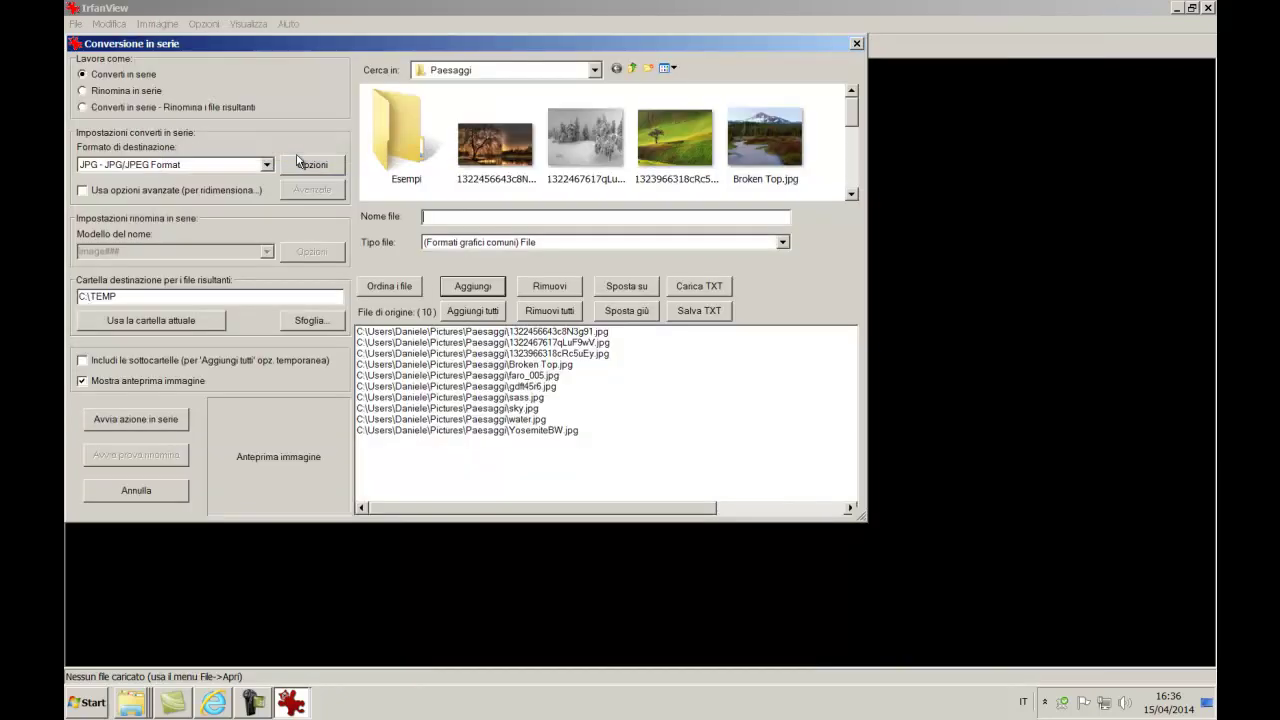
left_click_drag(418, 49, 545, 28)
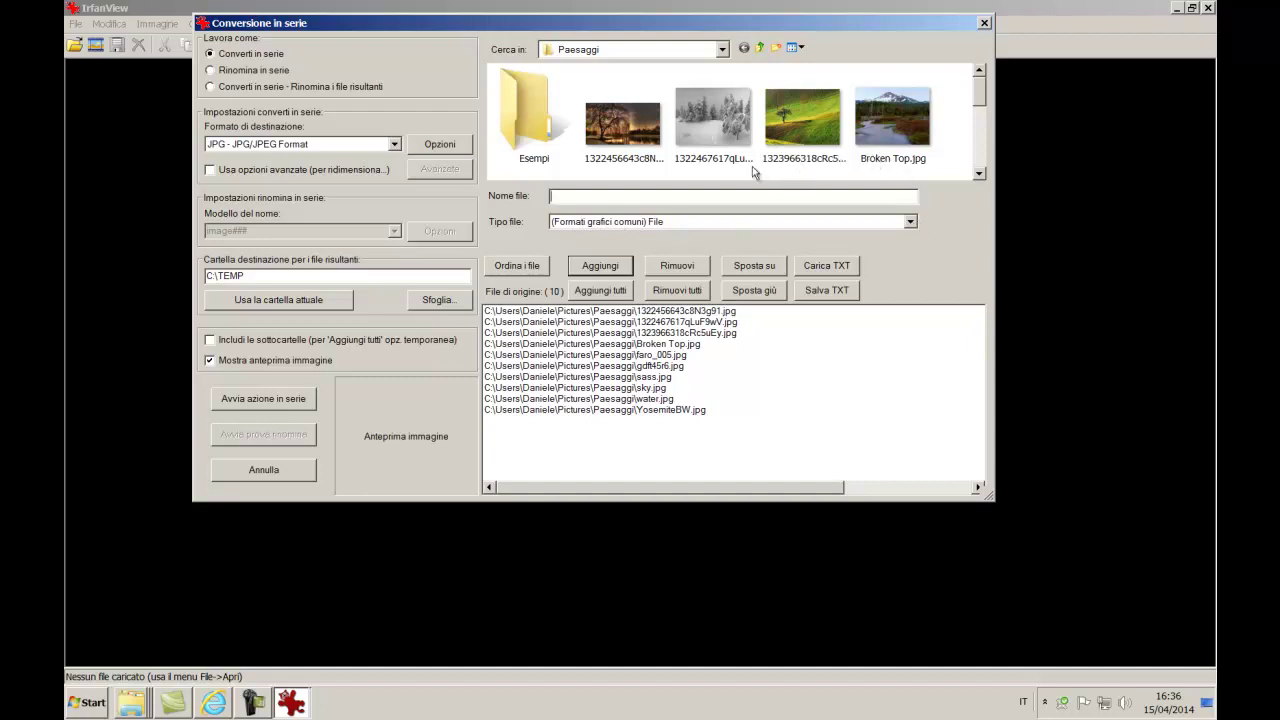
- Examine the source file types offered for batch conversion, keeping the common graphics formats filter
left_click(910, 221)
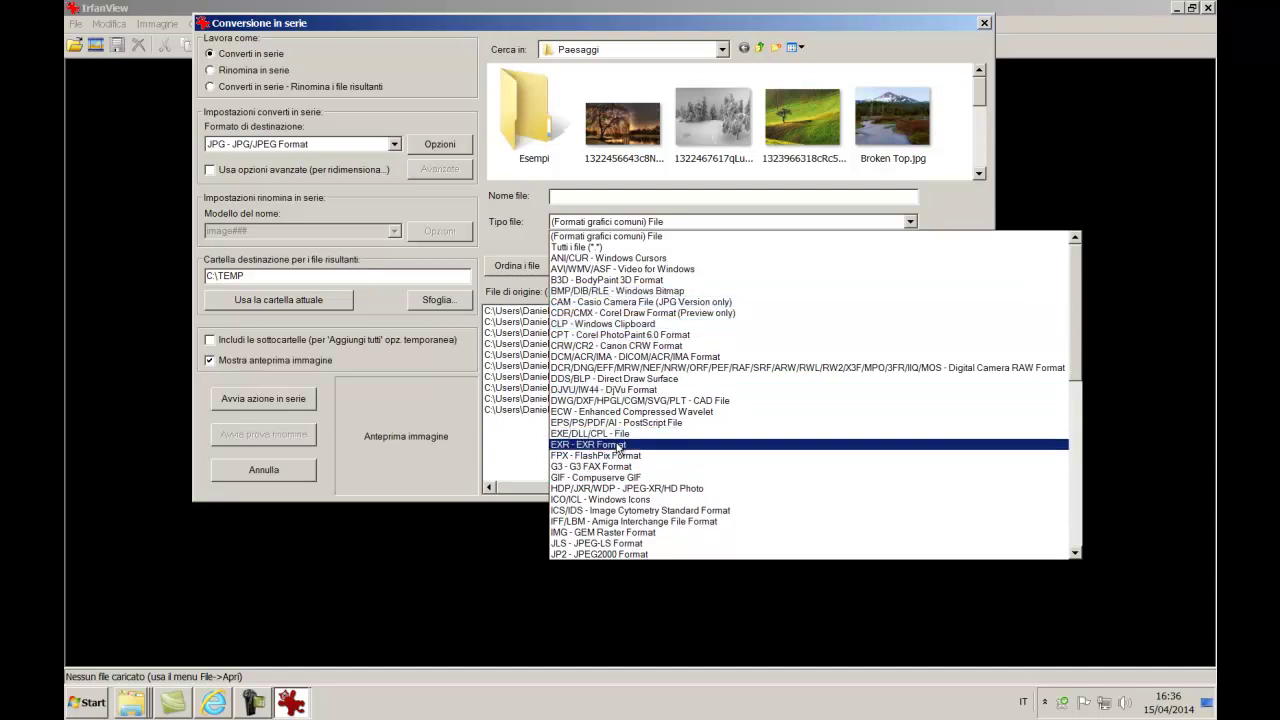
left_click(958, 197)
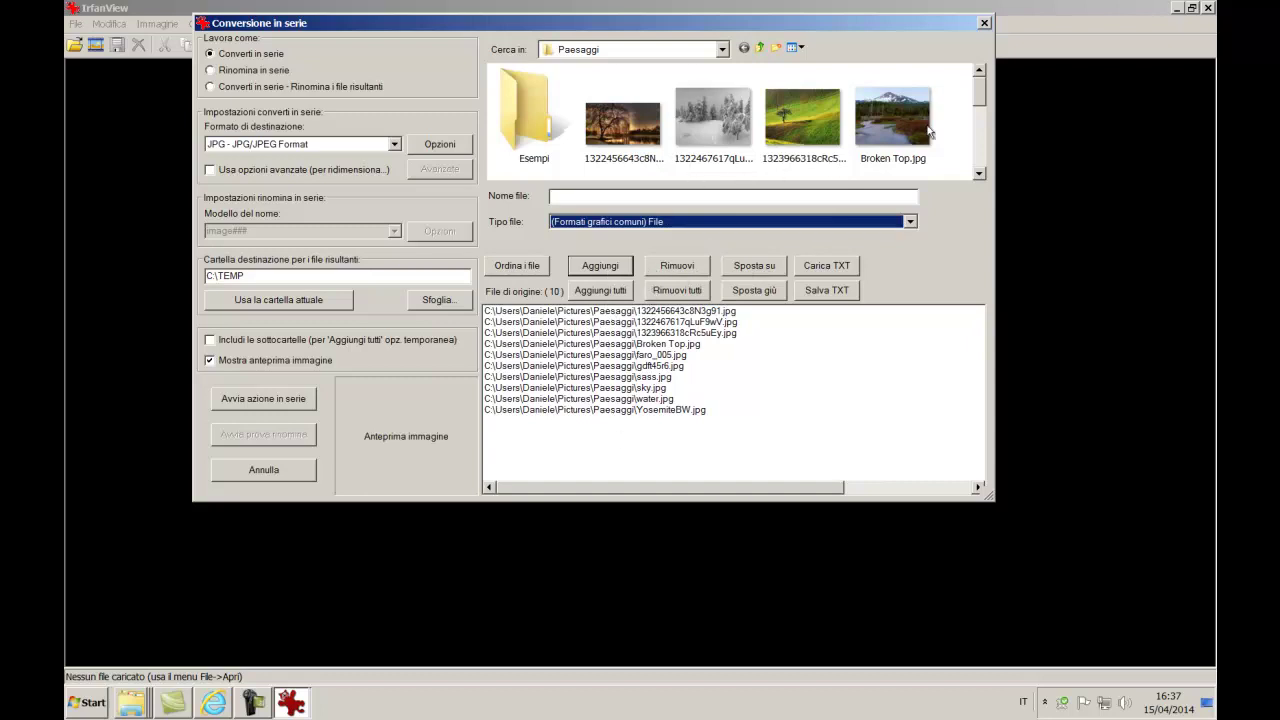
mouse_move(980, 100)
left_mouse_down()
mouse_move(977, 134)
mouse_move(977, 92)
left_mouse_up()
mouse_move(592, 158)
- Set the batch conversion's destination format to TIF - Tagged Image File Format
left_click_drag(355, 30, 401, 64)
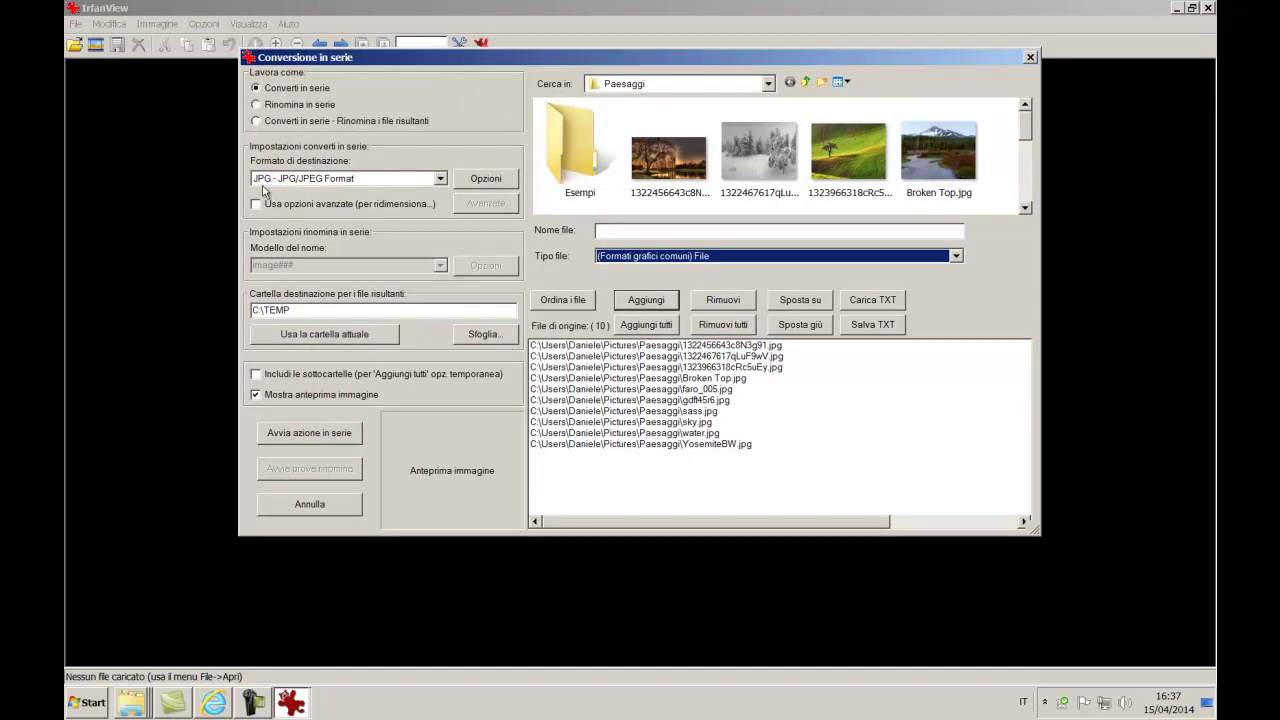
left_click(439, 180)
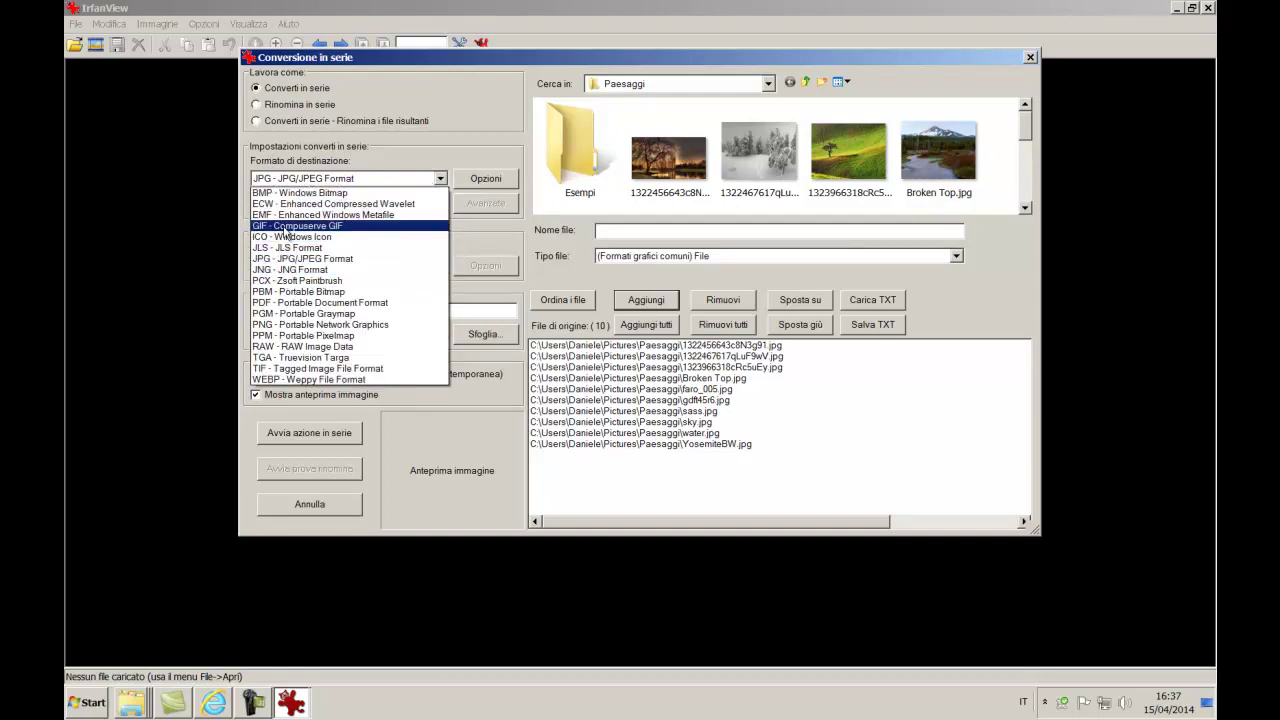
left_click(290, 374)
left_click_drag(432, 49, 437, 33)
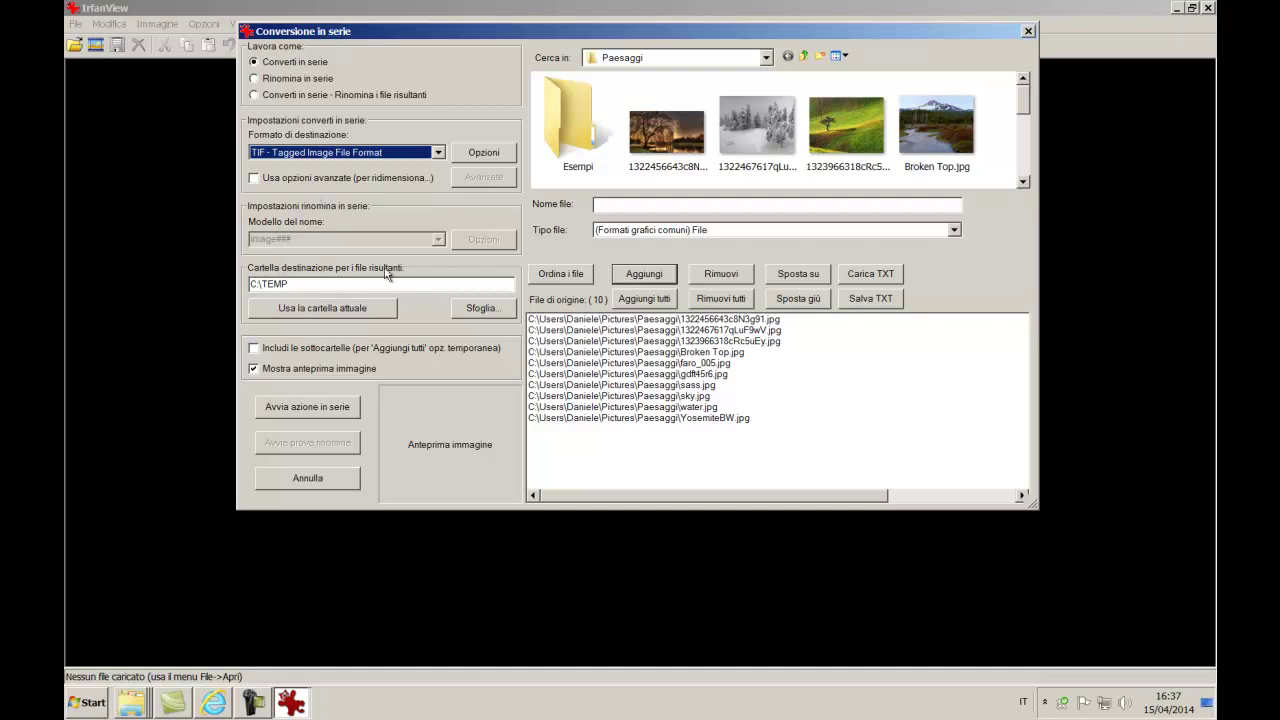
- Set the batch conversion's destination folder to the Esempi subfolder of Paesaggi in the Immagini library
left_click(467, 309)
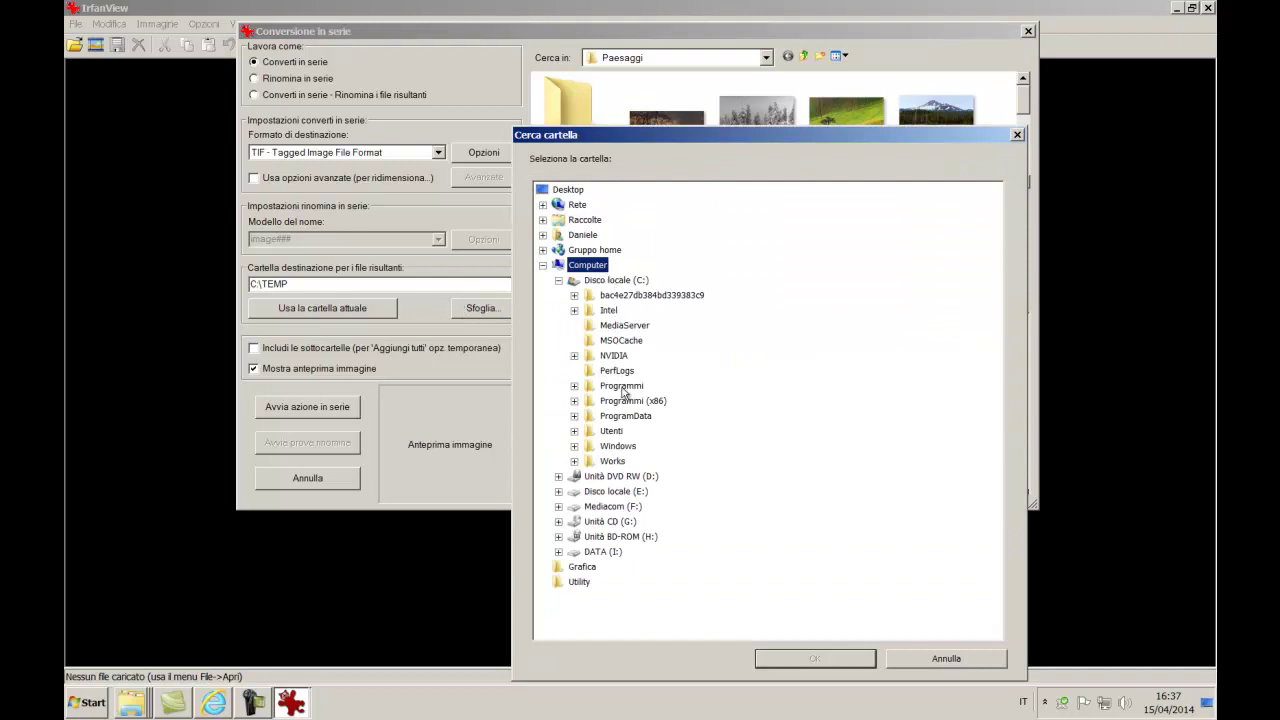
double_click(585, 221)
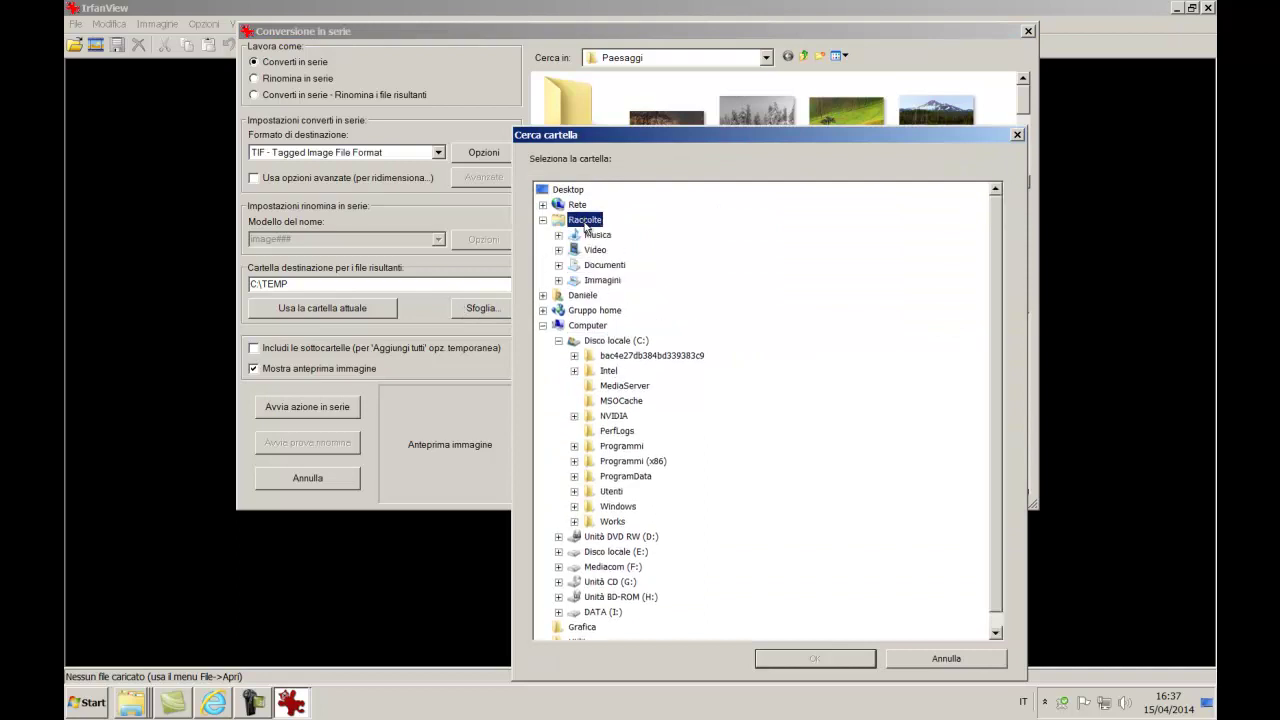
double_click(602, 281)
double_click(605, 295)
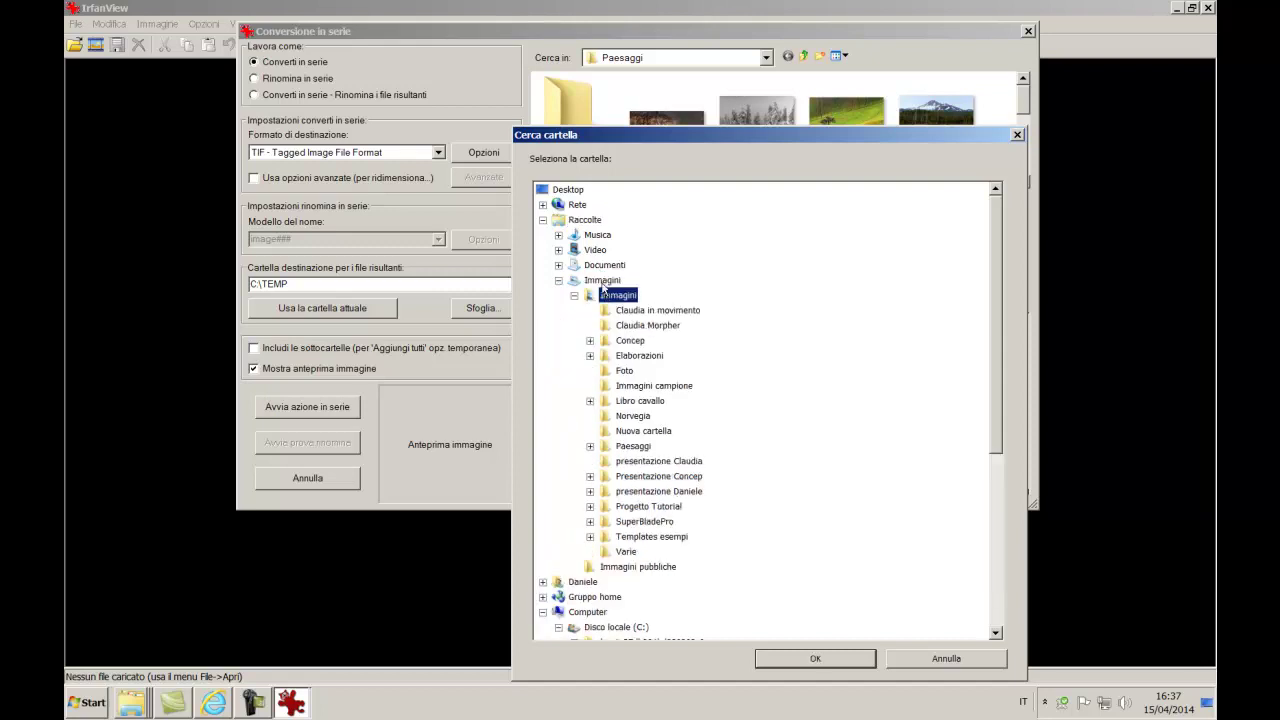
double_click(630, 447)
left_click(640, 462)
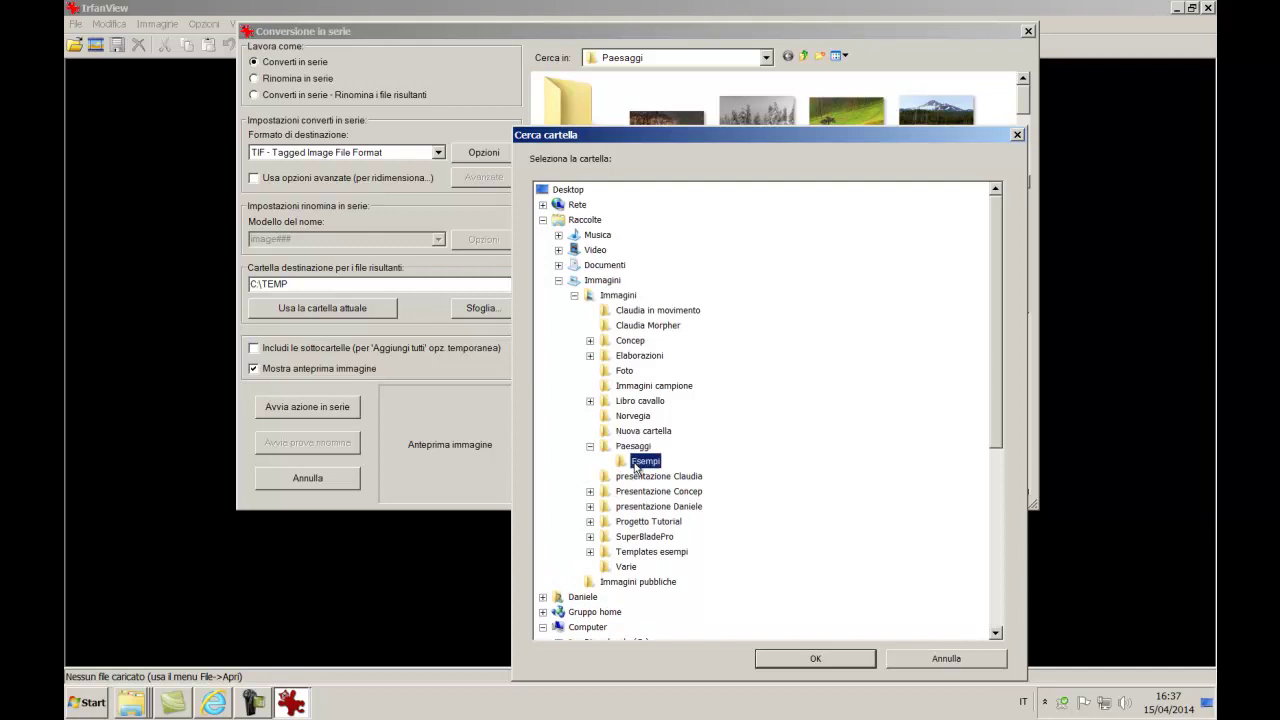
left_click(774, 661)
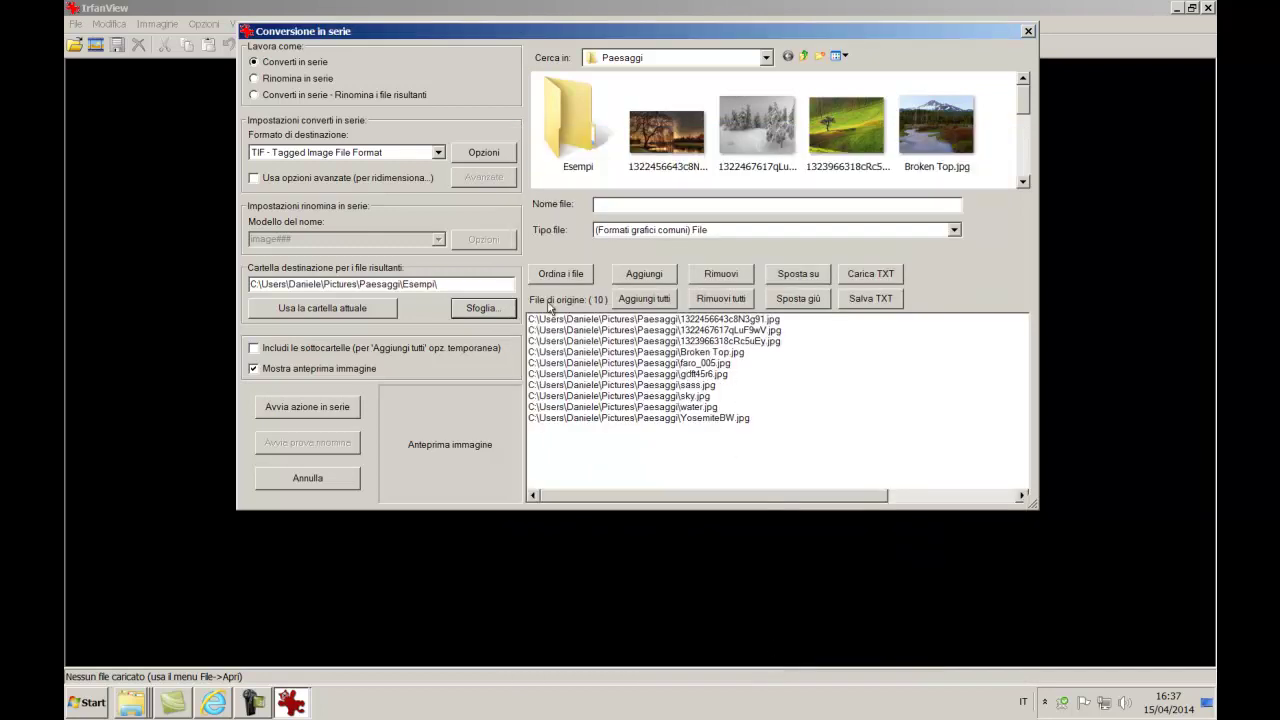
- Run the batch conversion of the listed Paesaggi images to TIF
left_click_drag(556, 36, 548, 30)
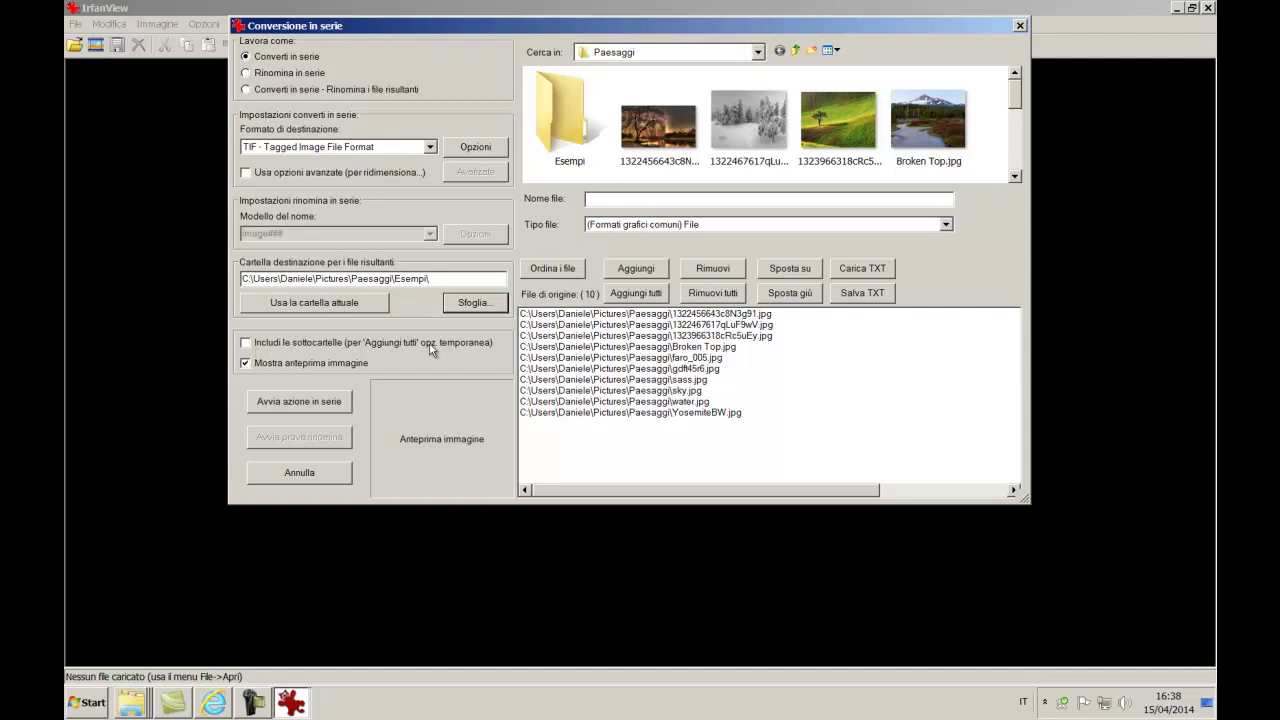
left_click(297, 402)
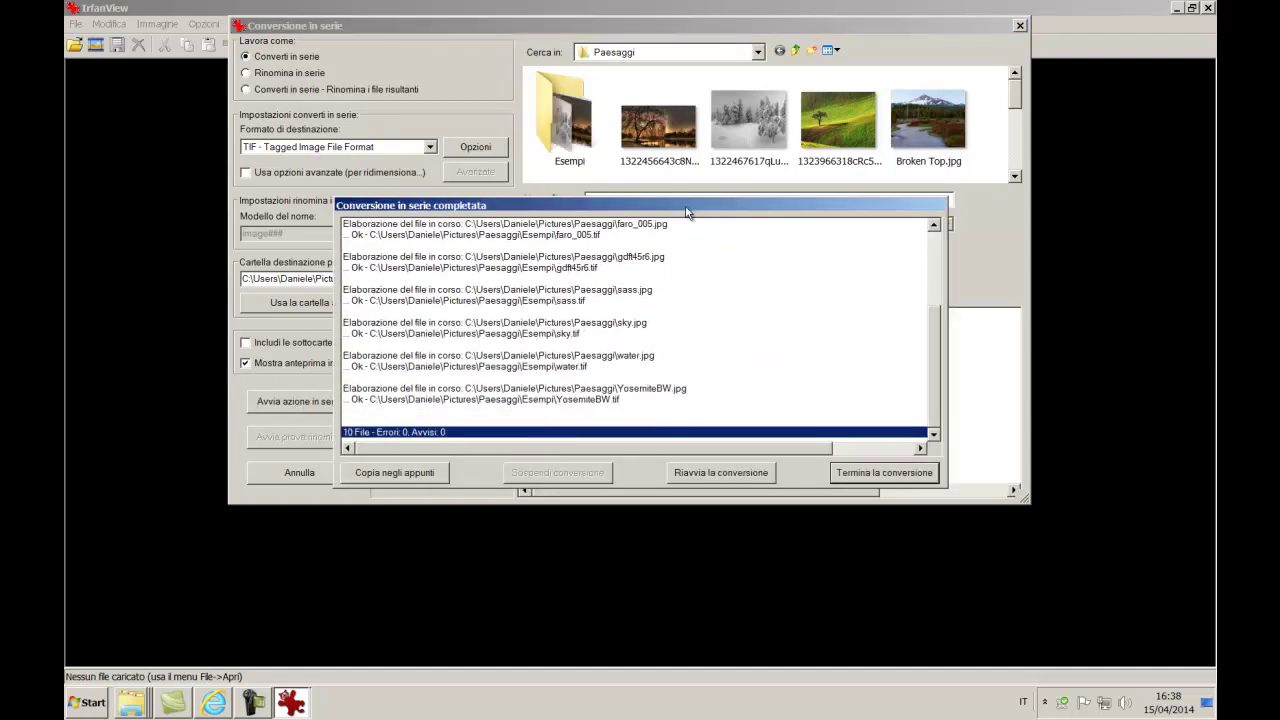
left_click_drag(686, 208, 682, 166)
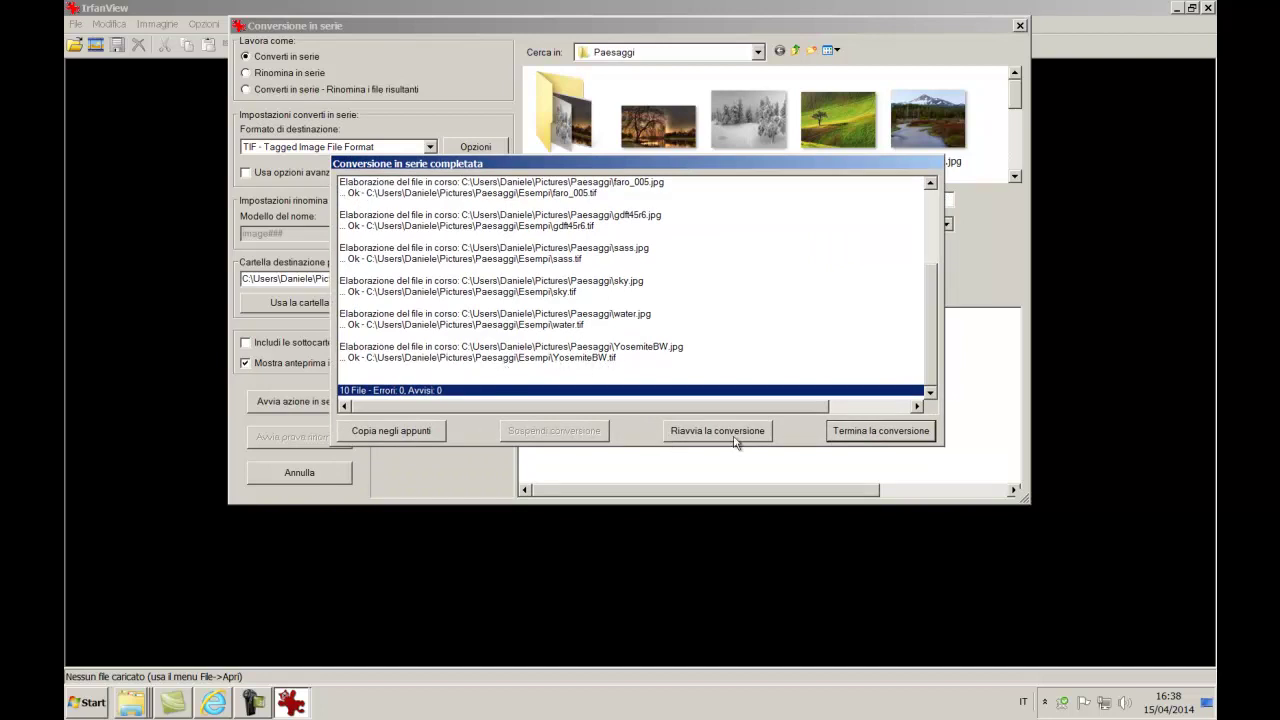
- Switch to Windows Explorer and open the Esempi subfolder of Paesaggi to check the converted files
left_click(129, 712)
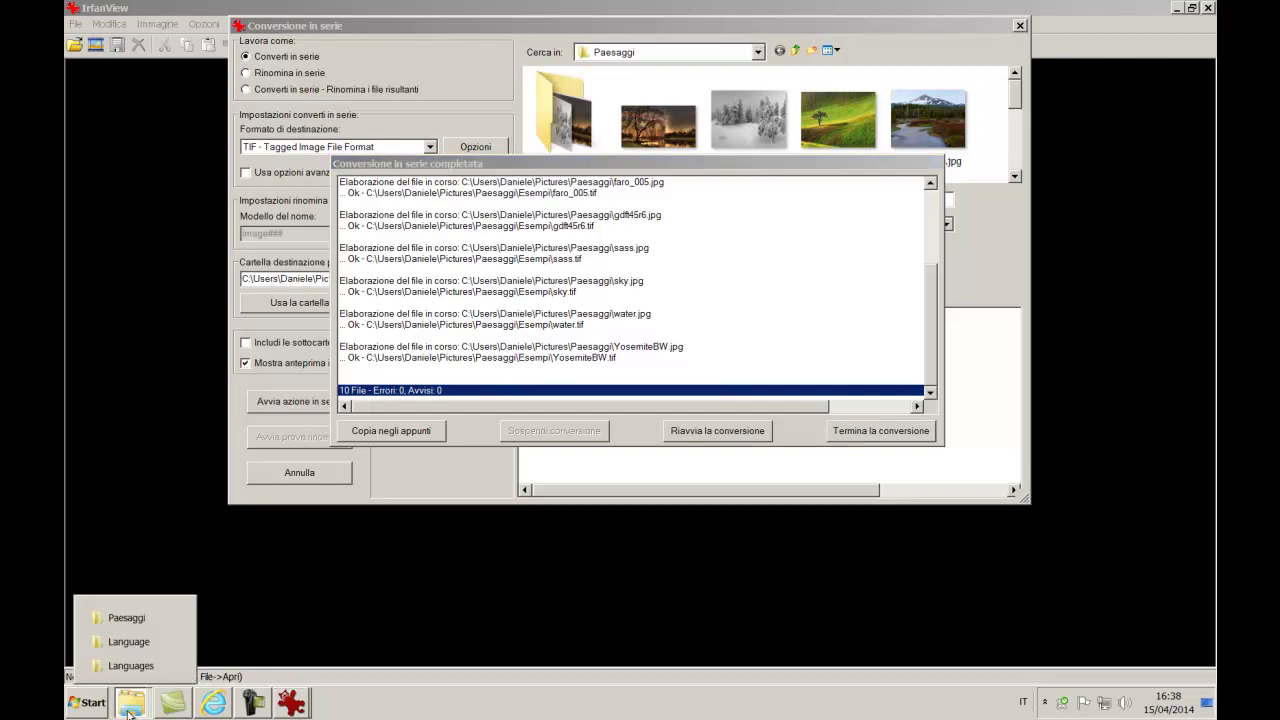
left_click(130, 618)
left_click_drag(696, 141, 502, 47)
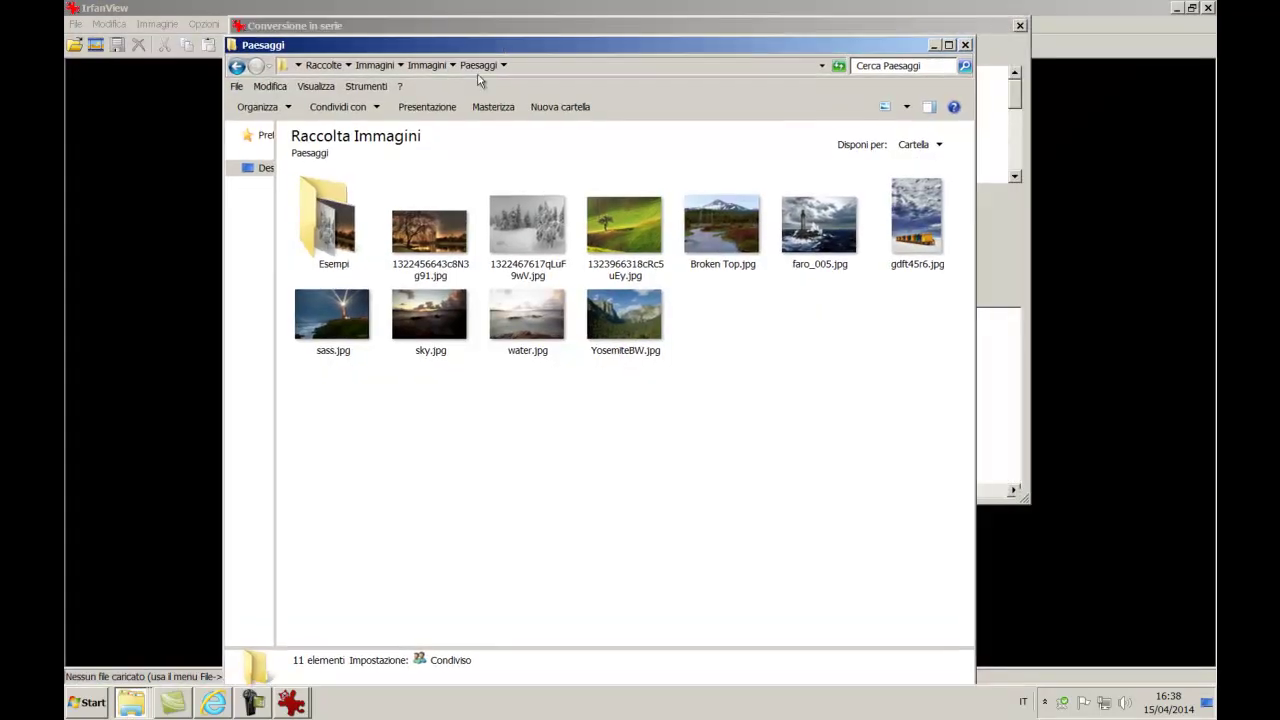
double_click(320, 250)
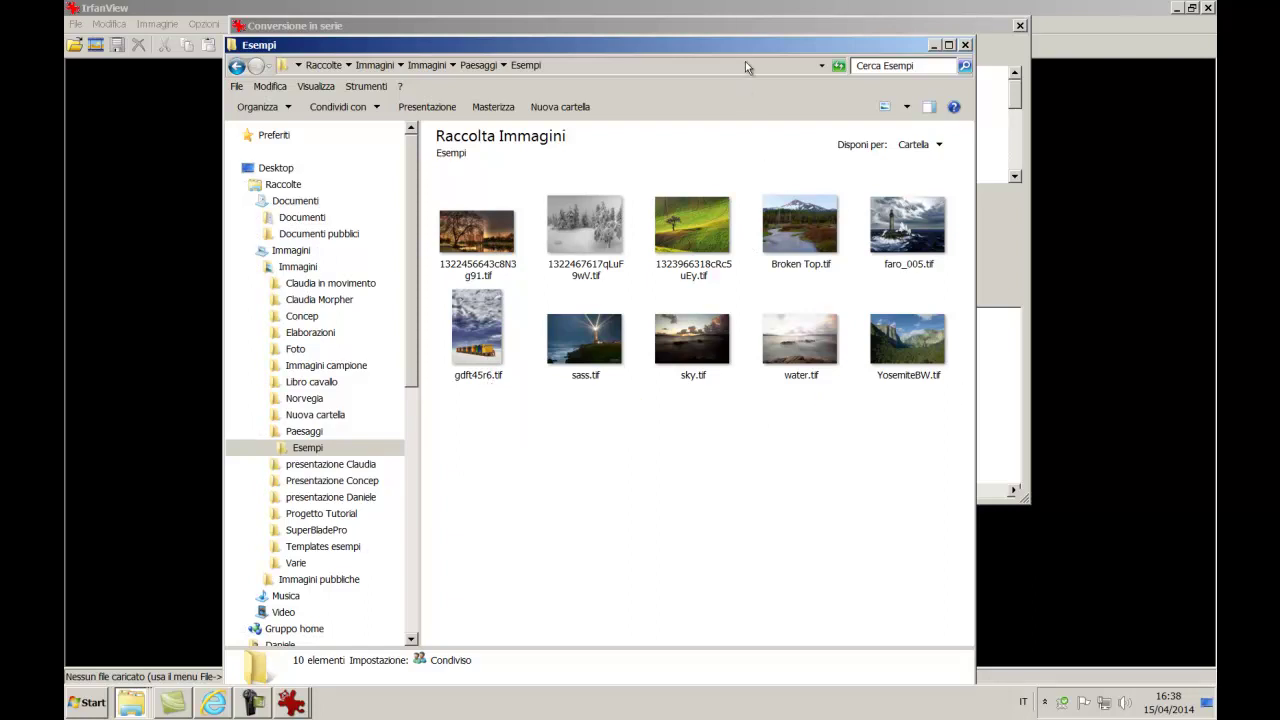
left_click(497, 255)
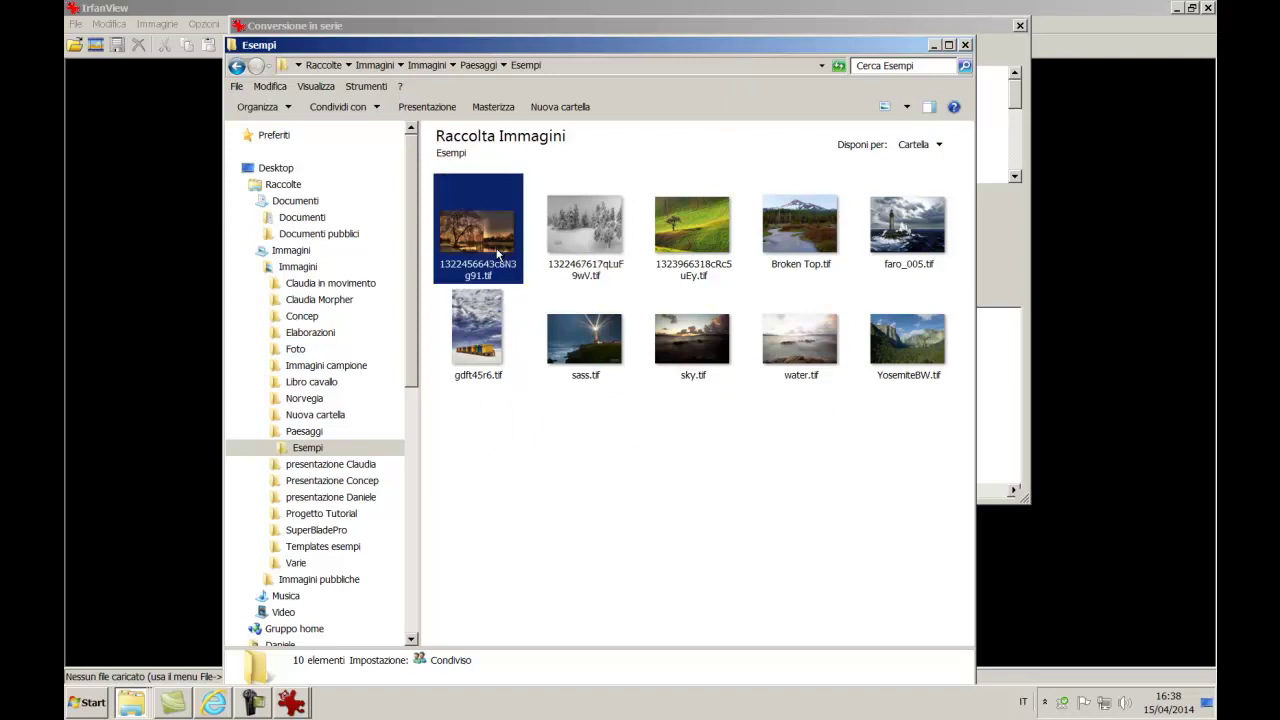
left_click(912, 370, "shift")
right_click(912, 370)
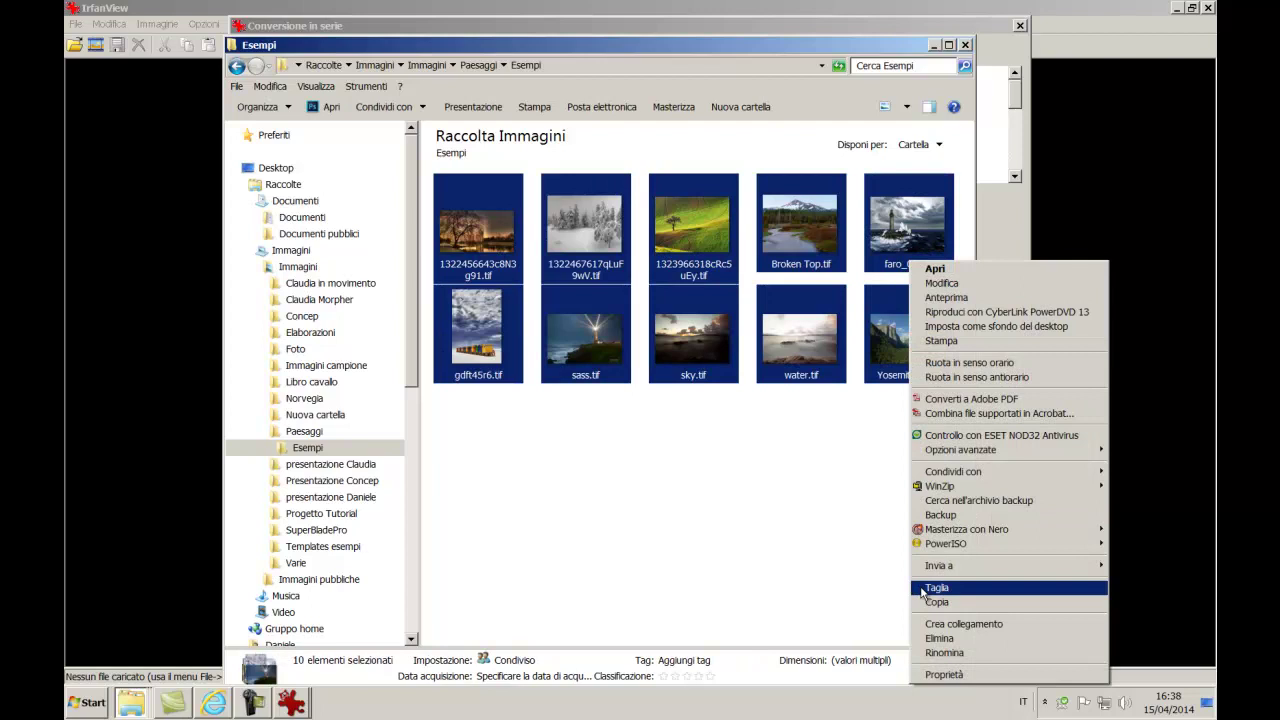
left_click(940, 638)
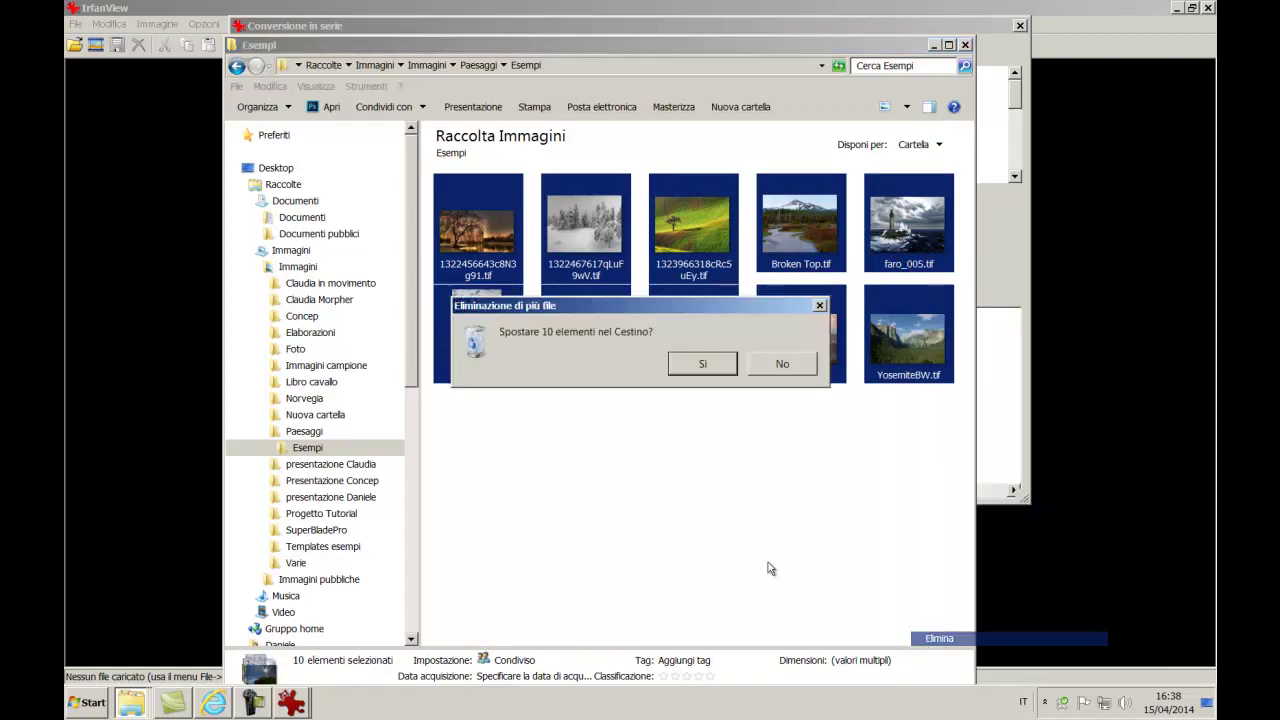
left_click(690, 370)
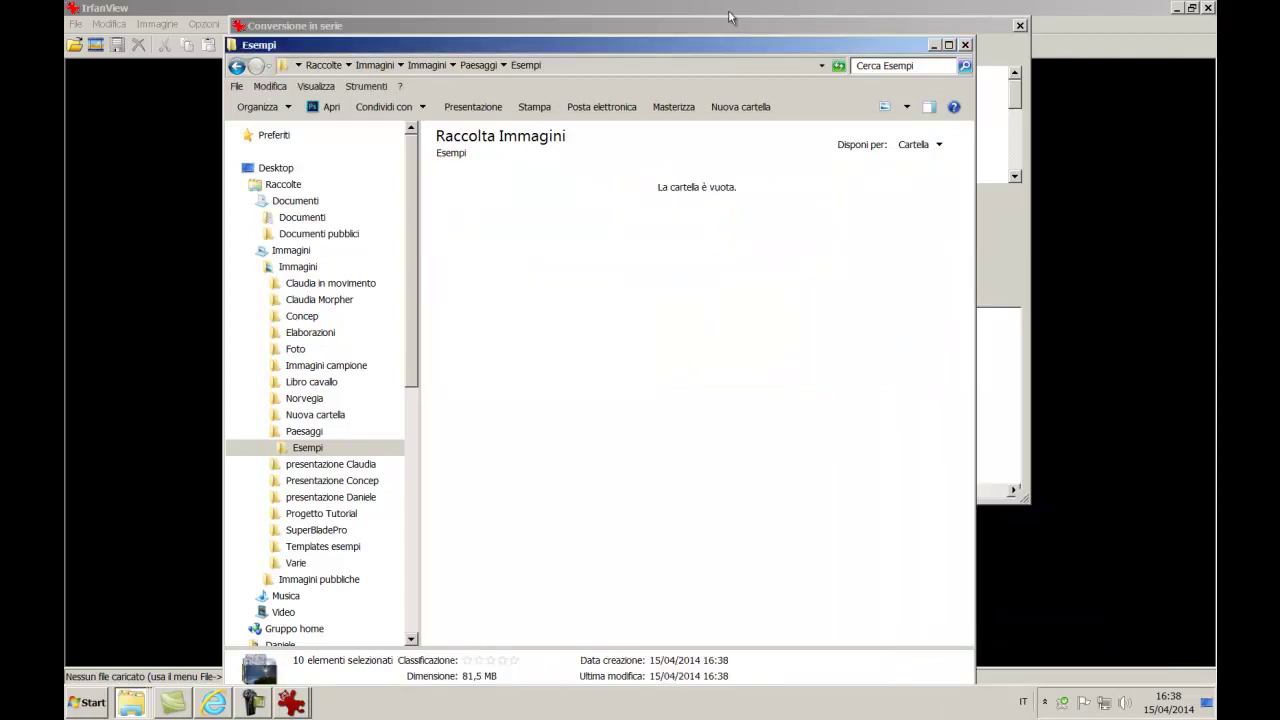
- Return to IrfanView's batch conversion report and end the conversion
left_click_drag(716, 52, 702, 505)
left_click_drag(872, 168, 869, 110)
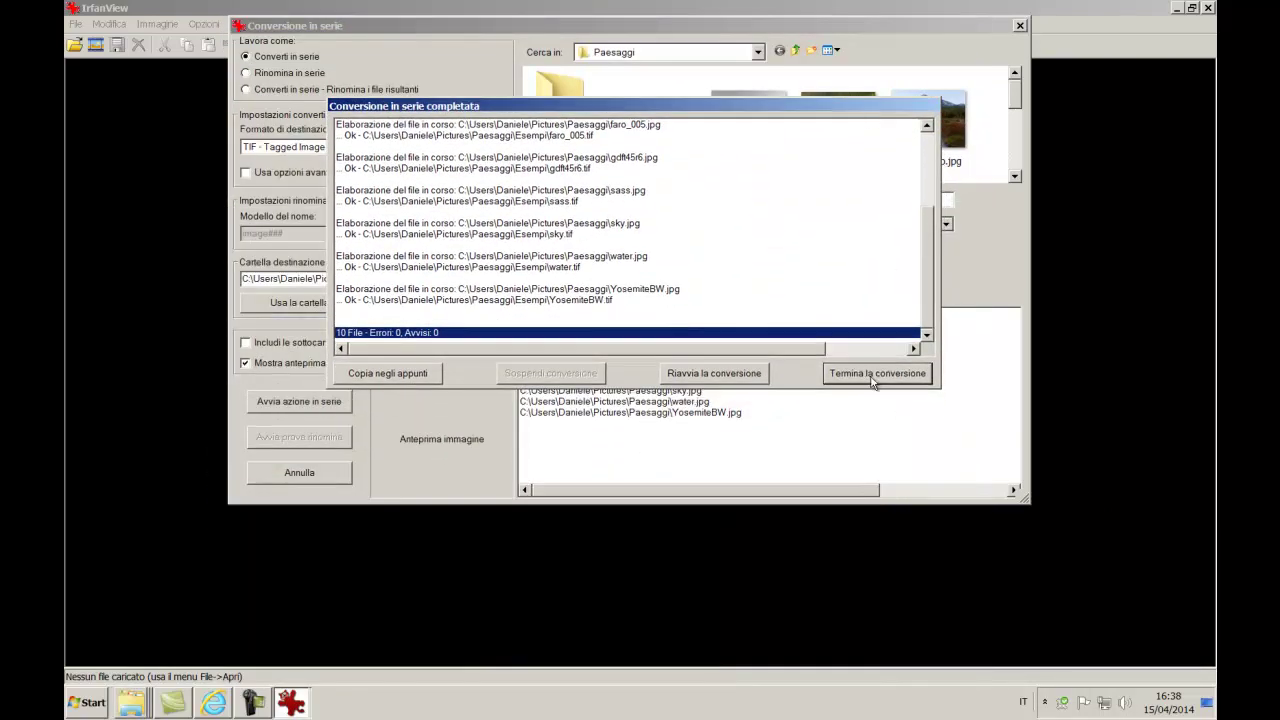
left_click(873, 376)
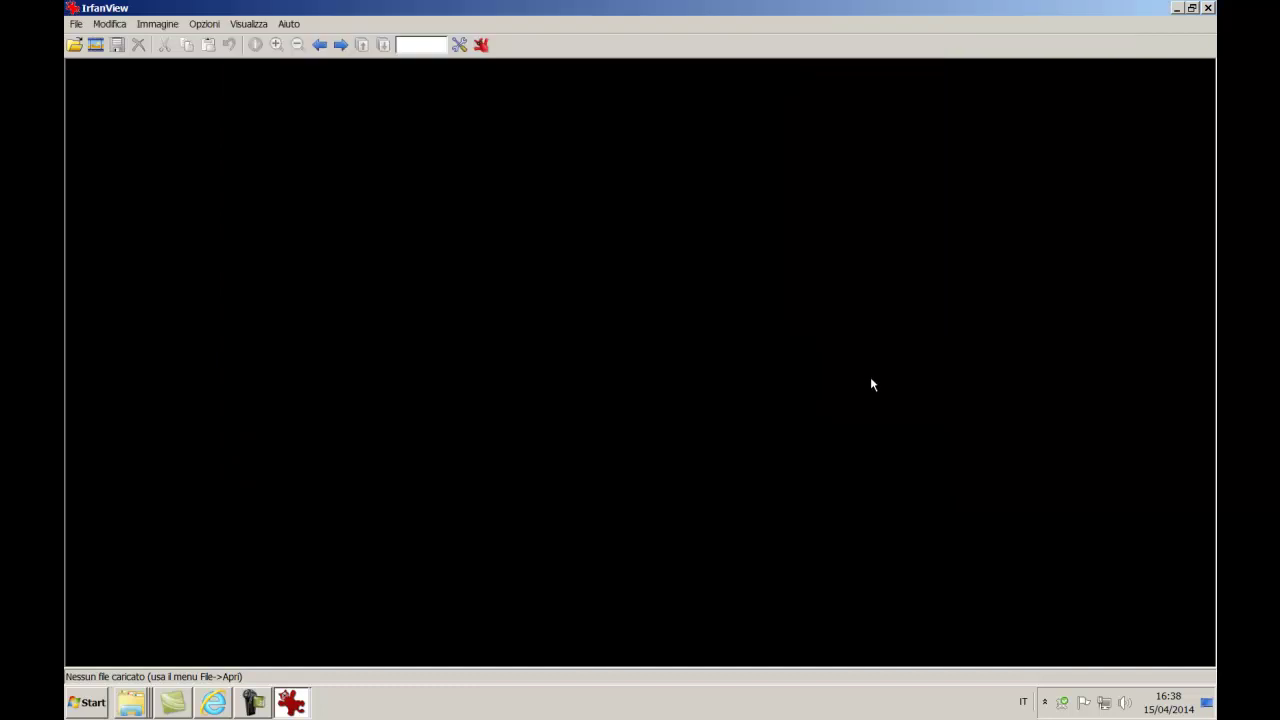
left_click(75, 24)
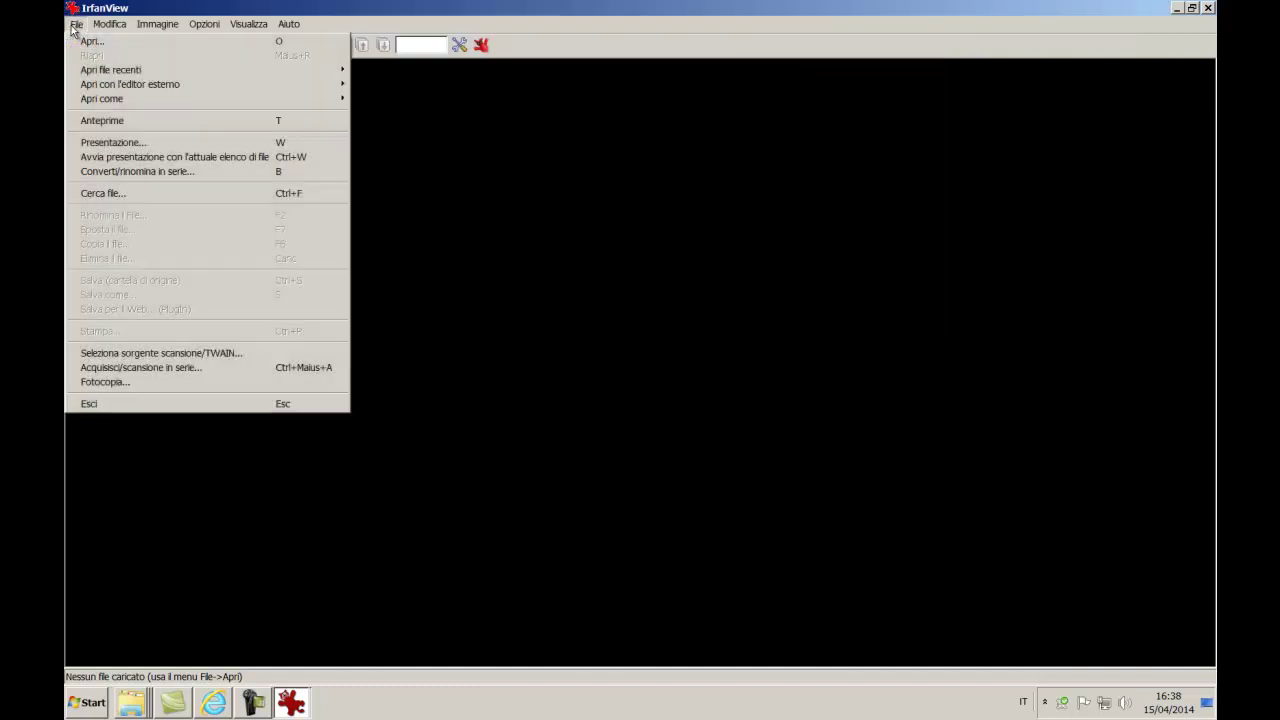
left_click(110, 121)
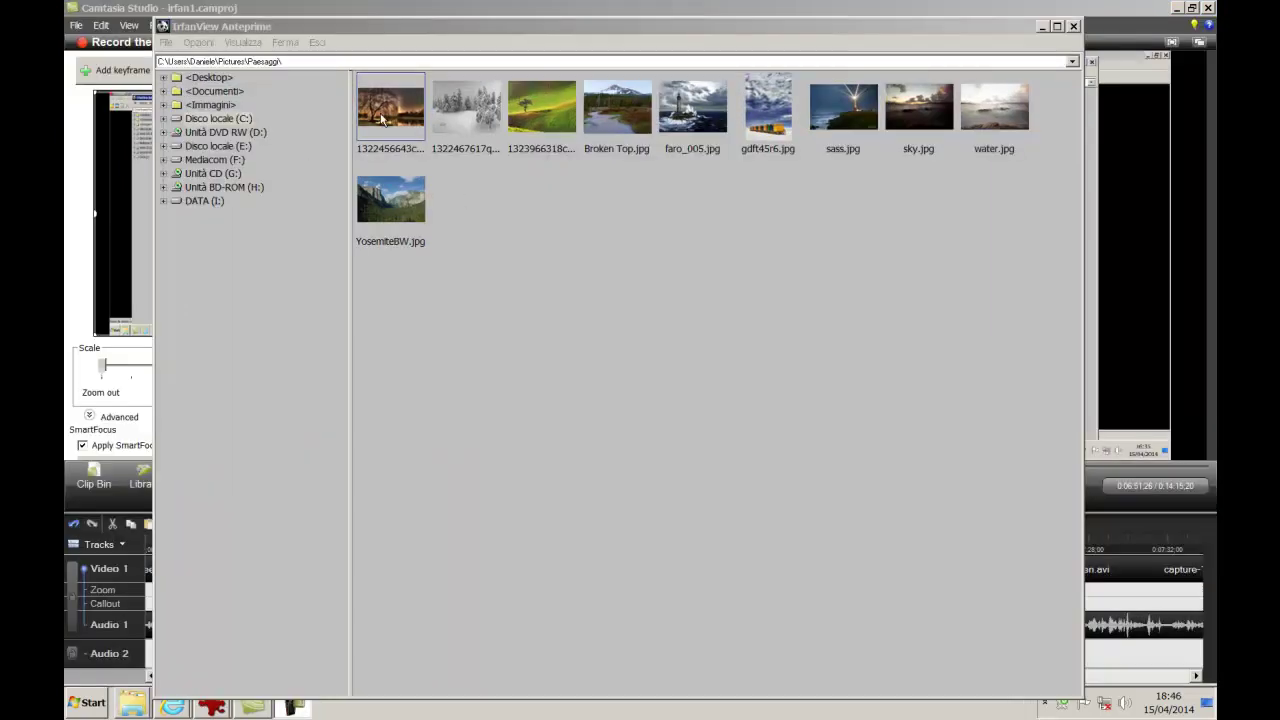
double_click(381, 119)
left_click(98, 46)
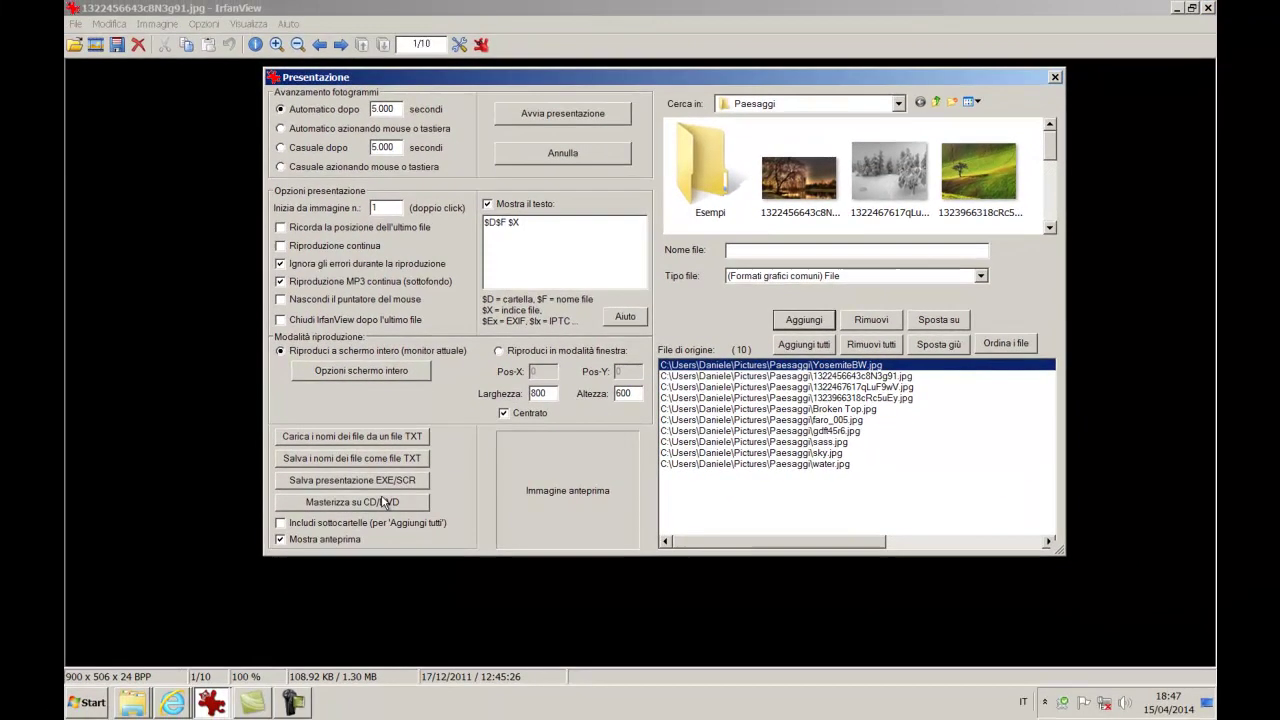
left_click(1055, 77)
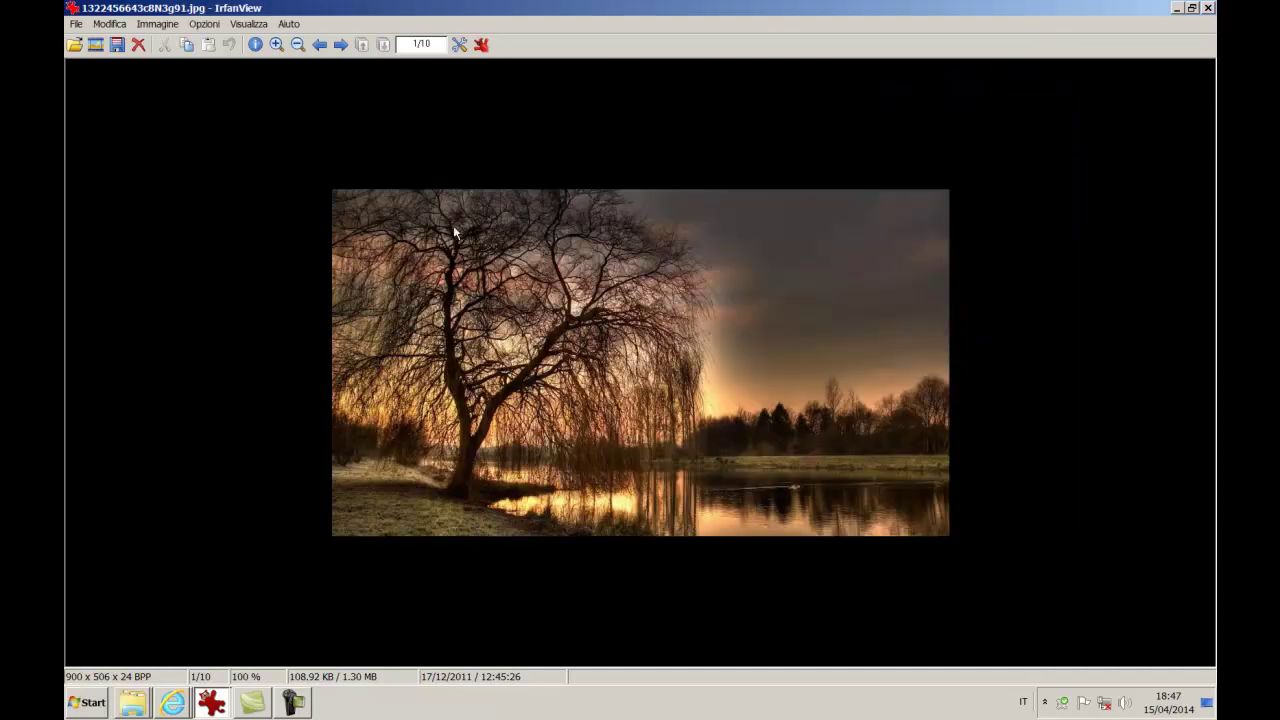
- Bring the Paesaggi thumbnail window back to the front and clear its selection
left_click(211, 700)
left_click(175, 665)
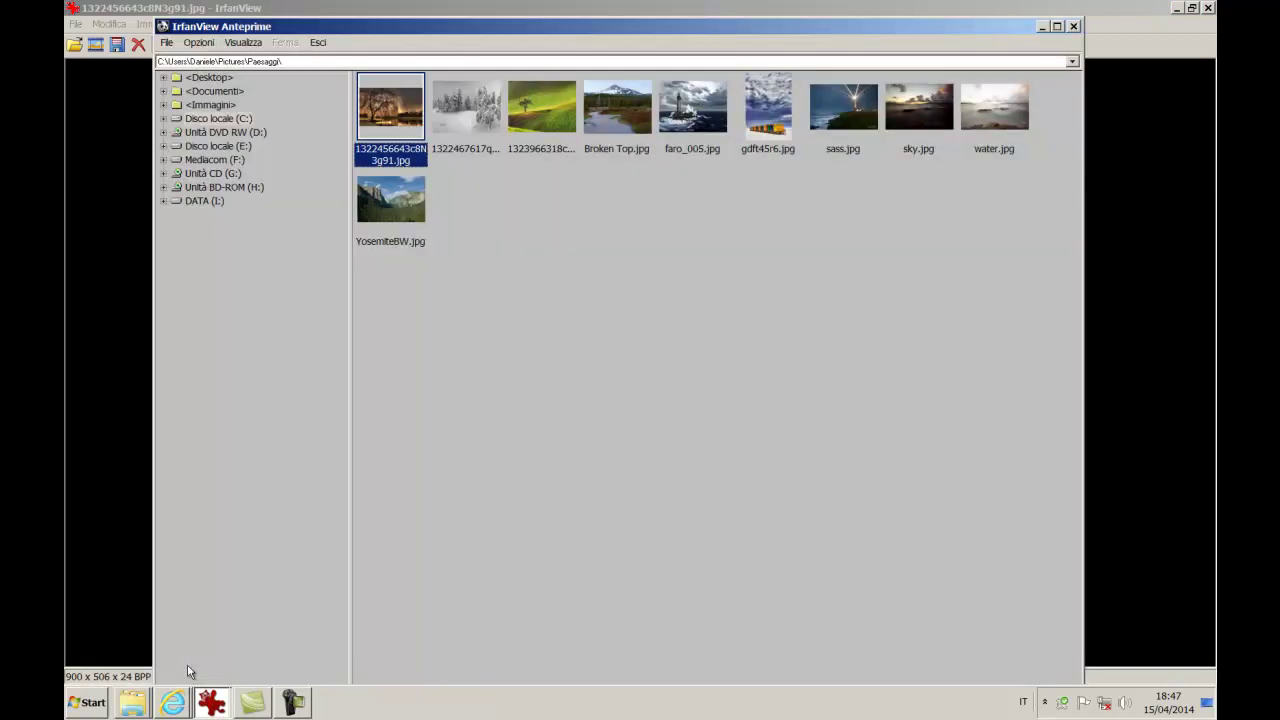
left_click(543, 305)
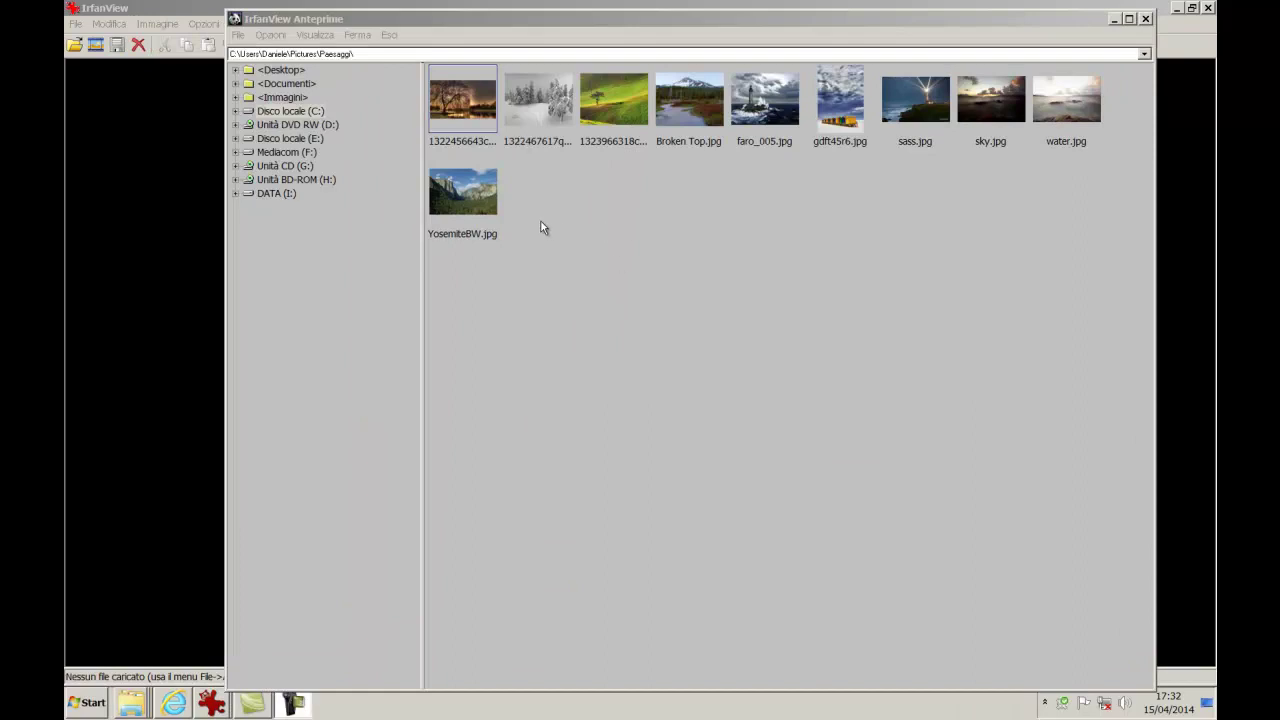
- Select all Paesaggi thumbnails through YosemiteBW.jpg and choose to save the selected file names as TXT
left_click(464, 110)
left_click(475, 218, "shift")
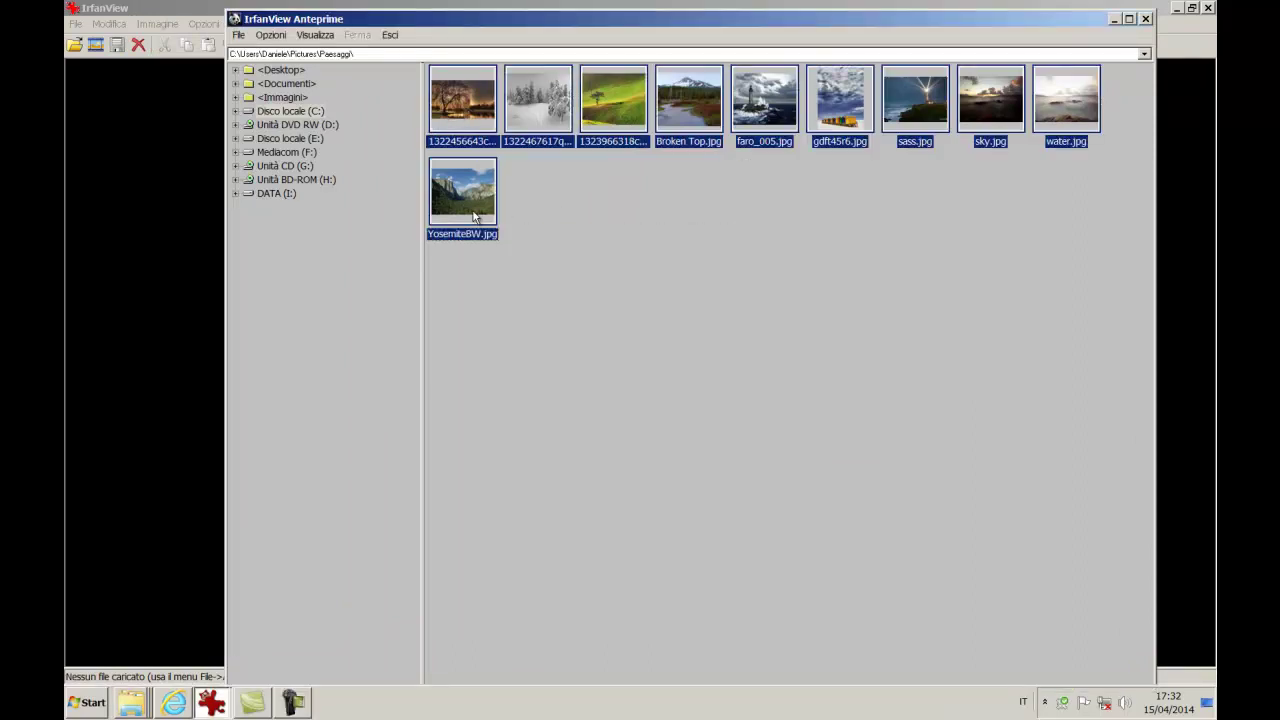
right_click(453, 97)
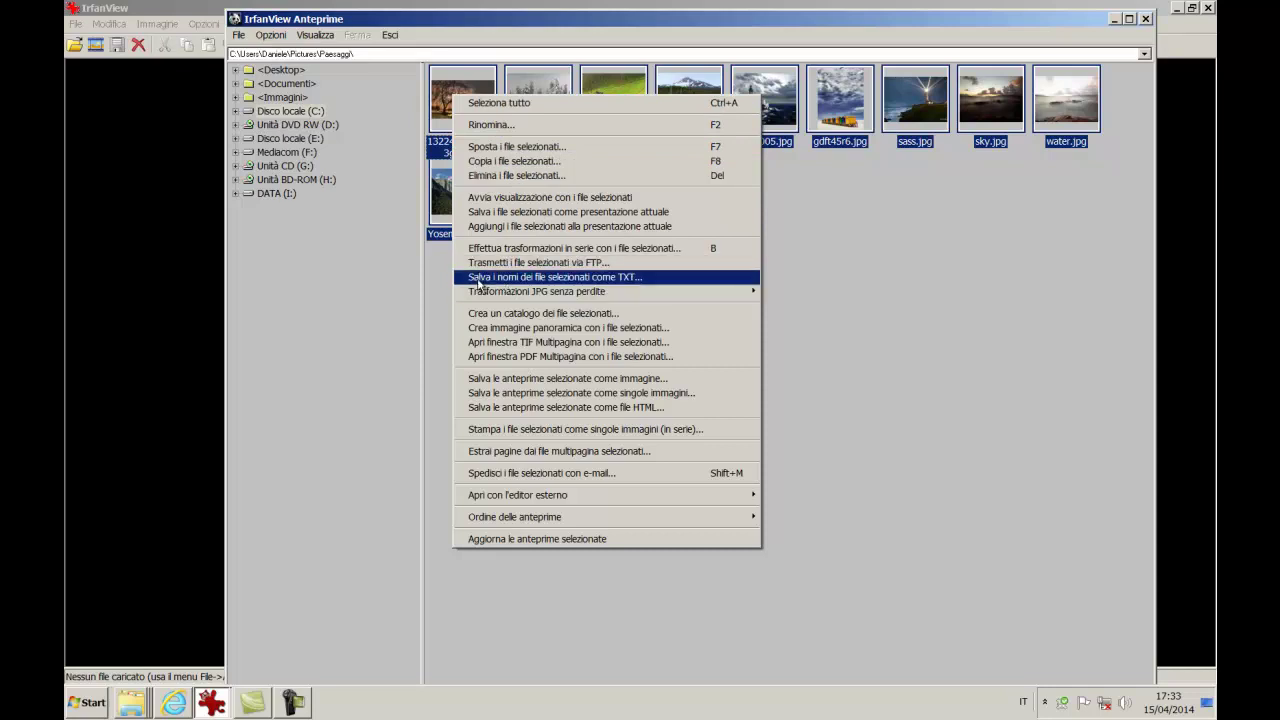
left_click(588, 280)
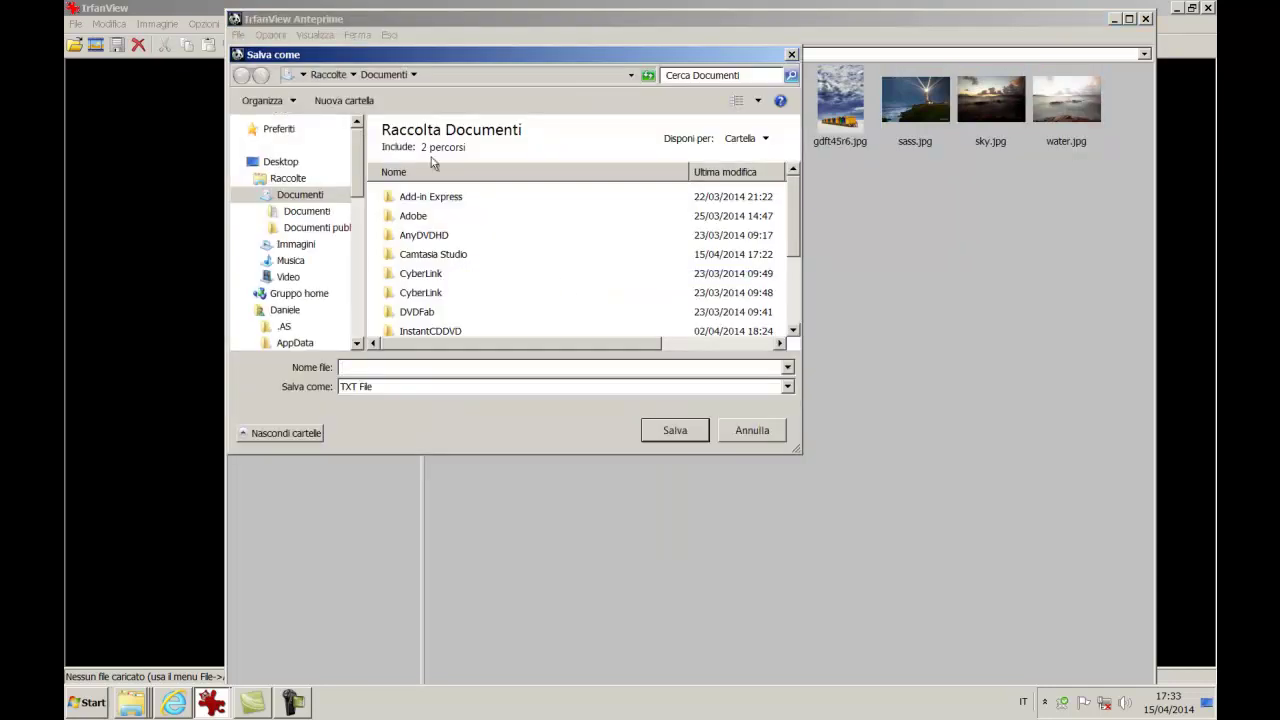
- Save the file name list as a TXT file named paesaggi in the Esempi subfolder of Paesaggi
left_click_drag(504, 66, 619, 56)
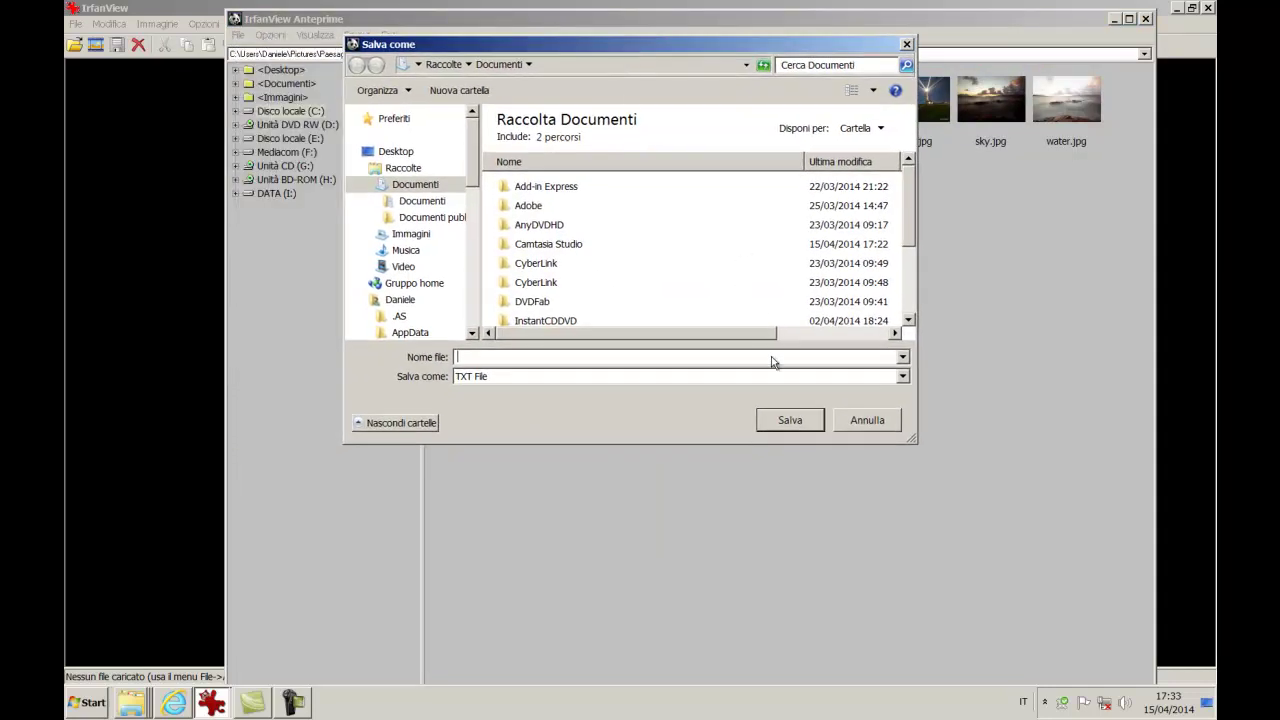
left_click_drag(909, 234, 909, 185)
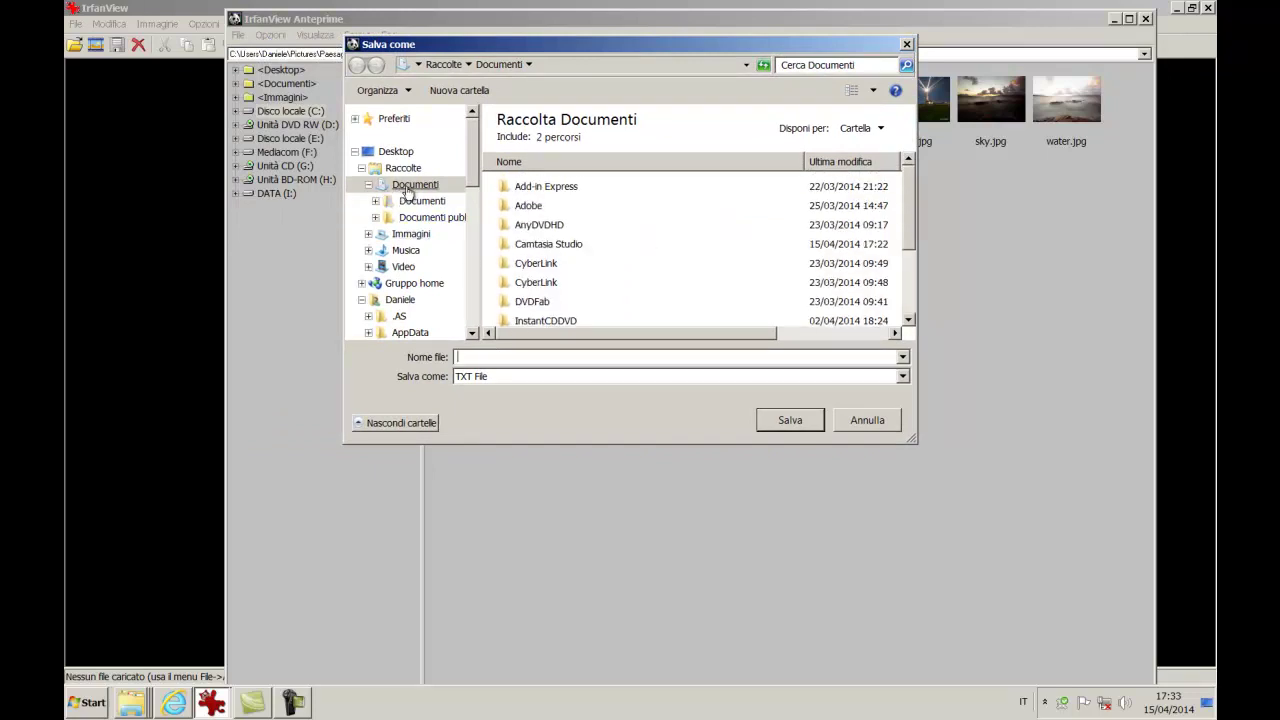
left_click(485, 356)
type("pa")
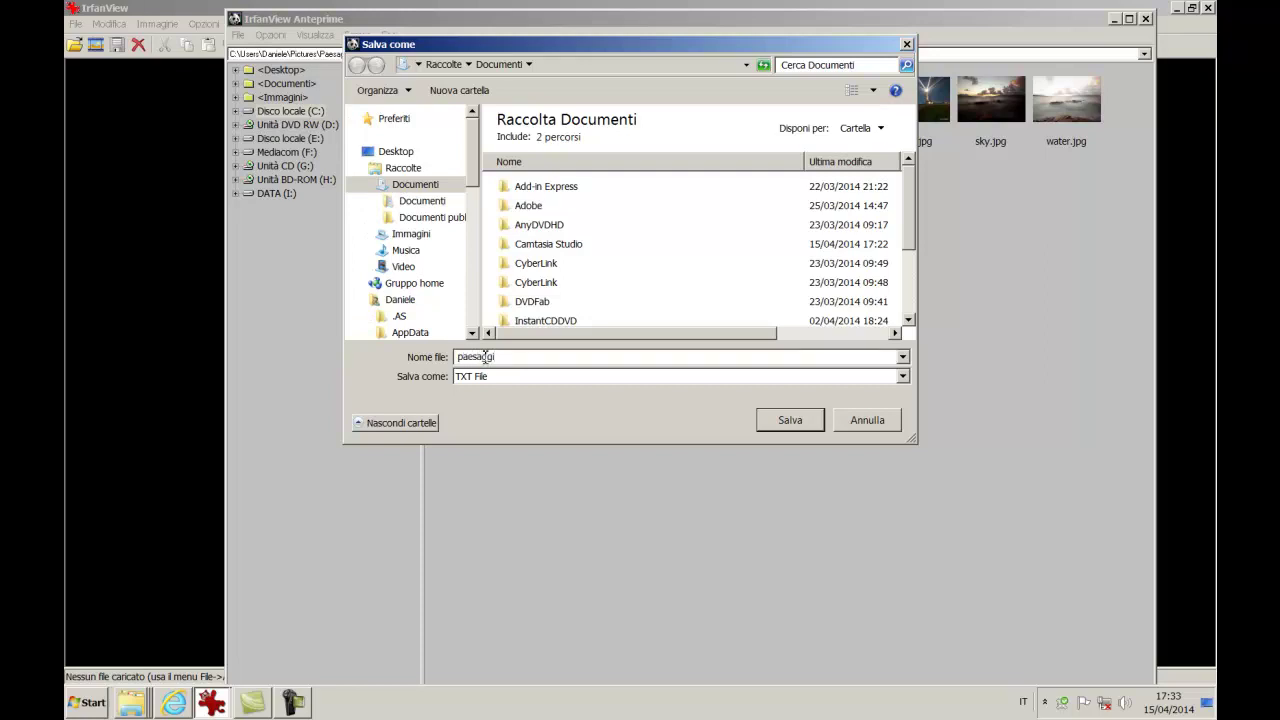
type("esaggi")
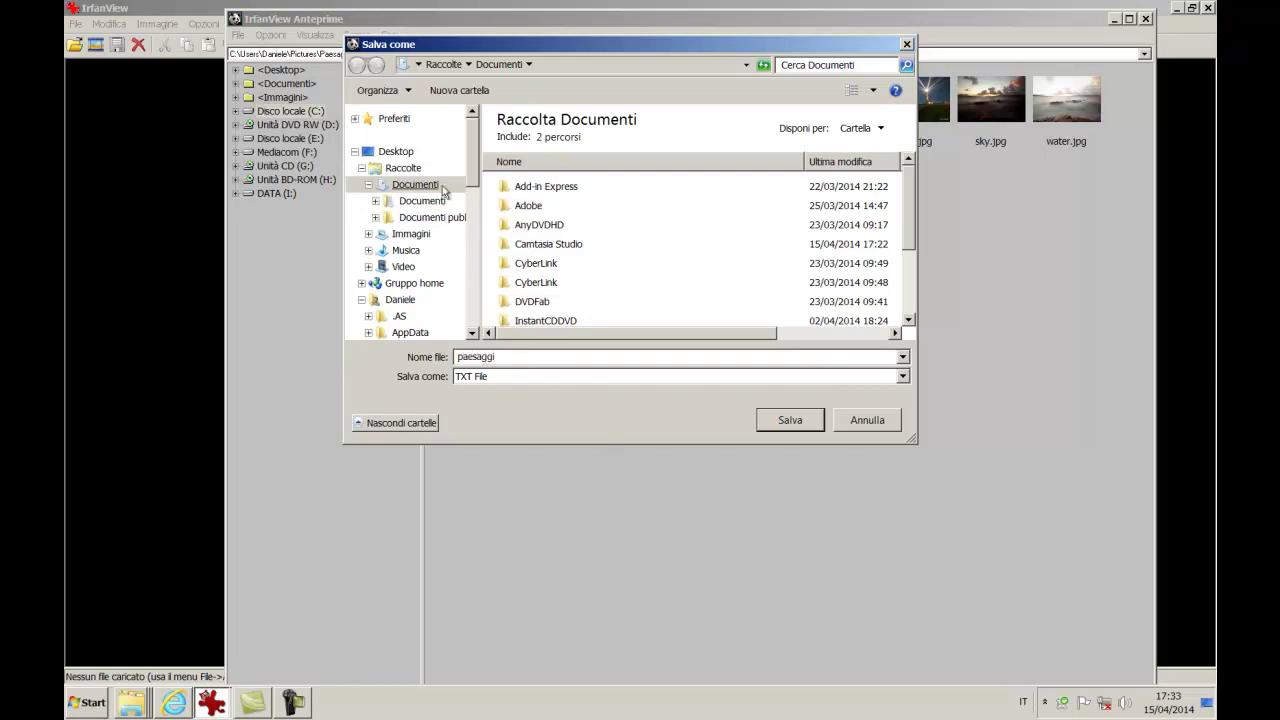
left_click(411, 236)
left_click_drag(917, 256, 838, 268)
double_click(639, 266)
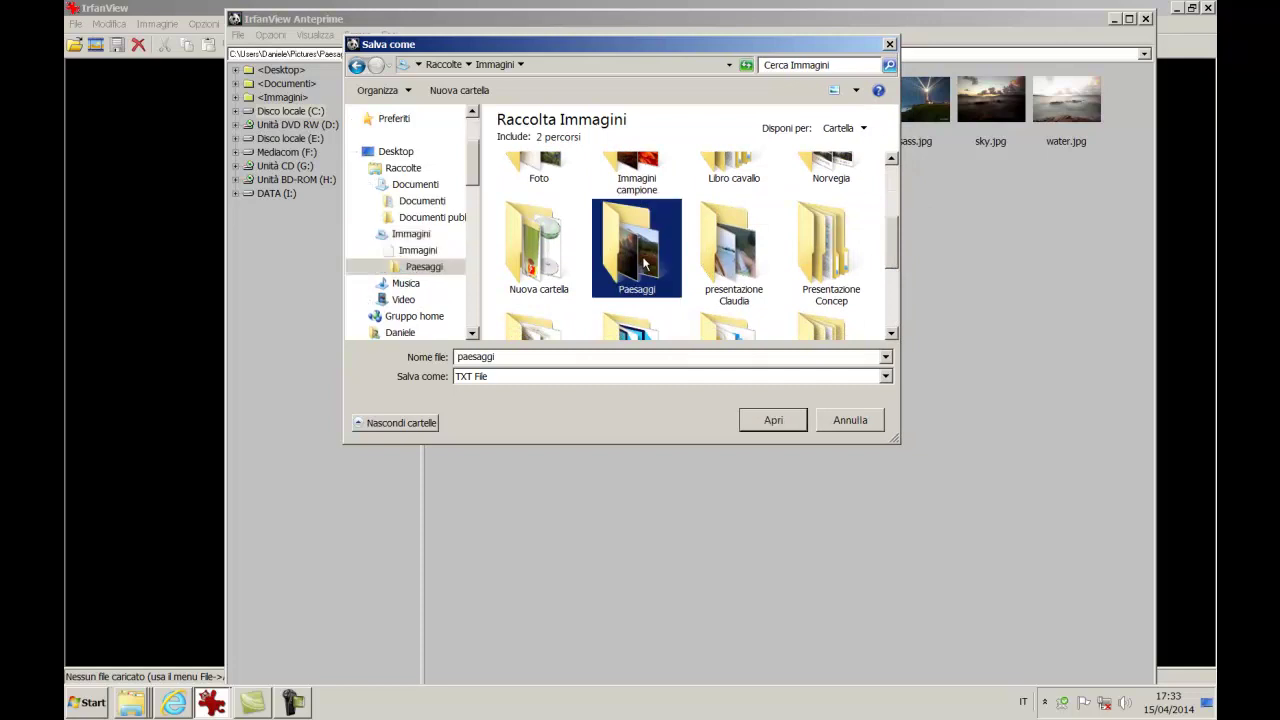
double_click(543, 222)
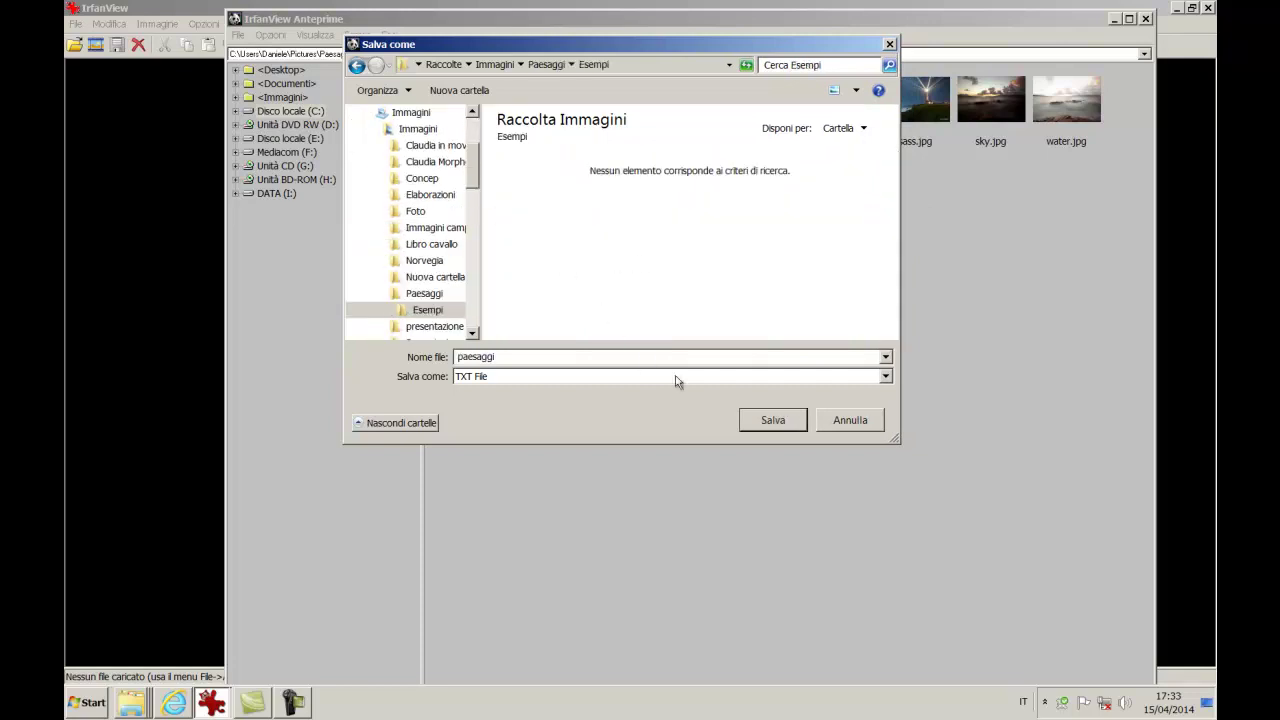
left_click(769, 424)
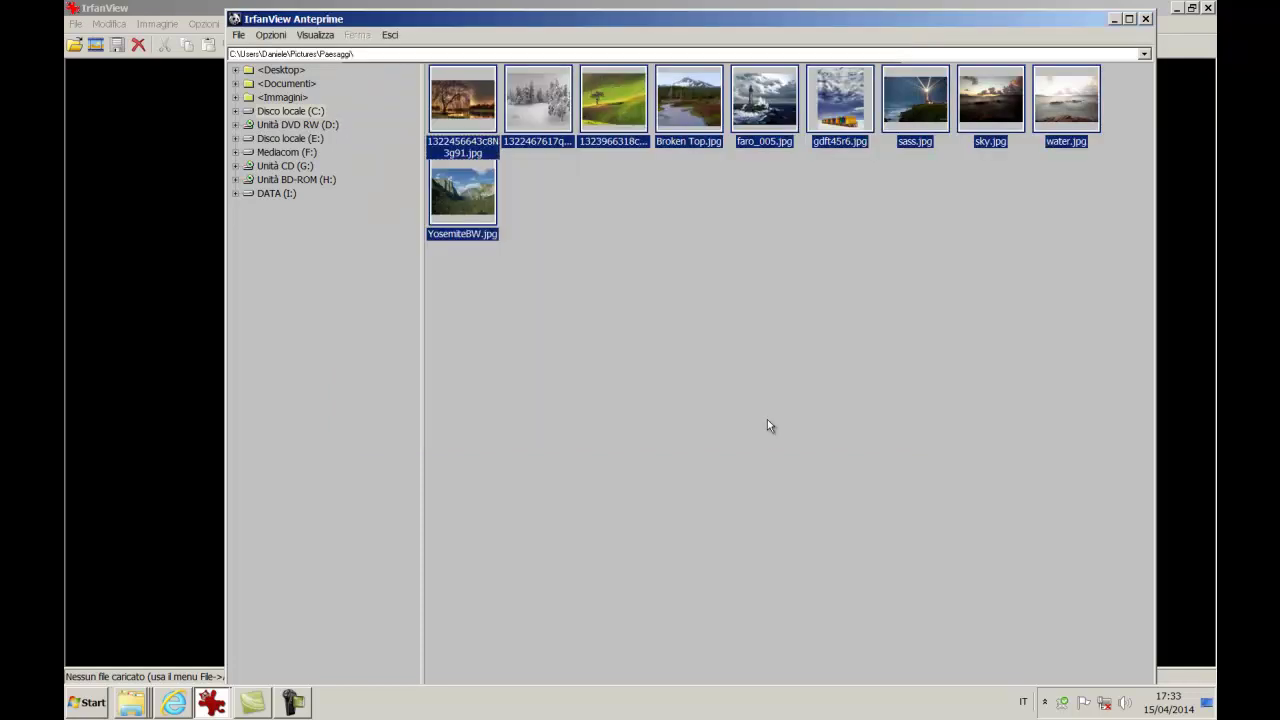
- Switch to Windows Explorer and open the Esempi subfolder of Paesaggi to find the saved paesaggi.txt
left_click(145, 706)
left_click(130, 616)
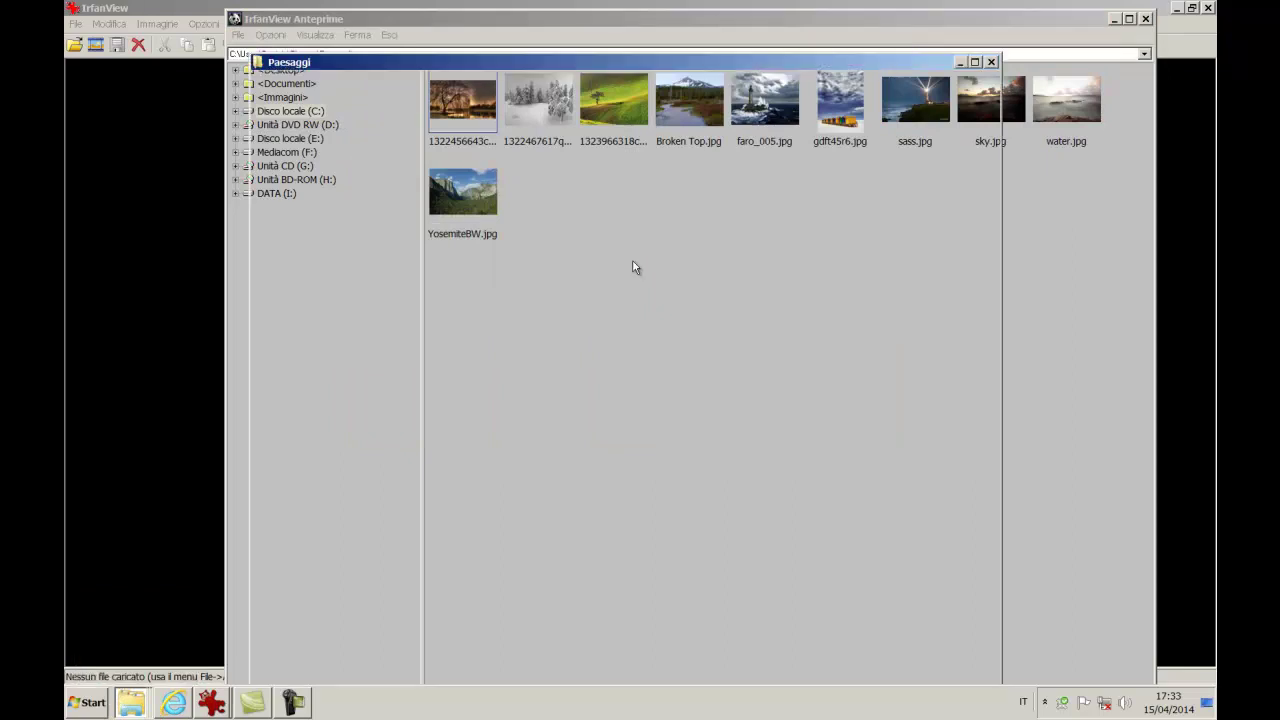
double_click(490, 262)
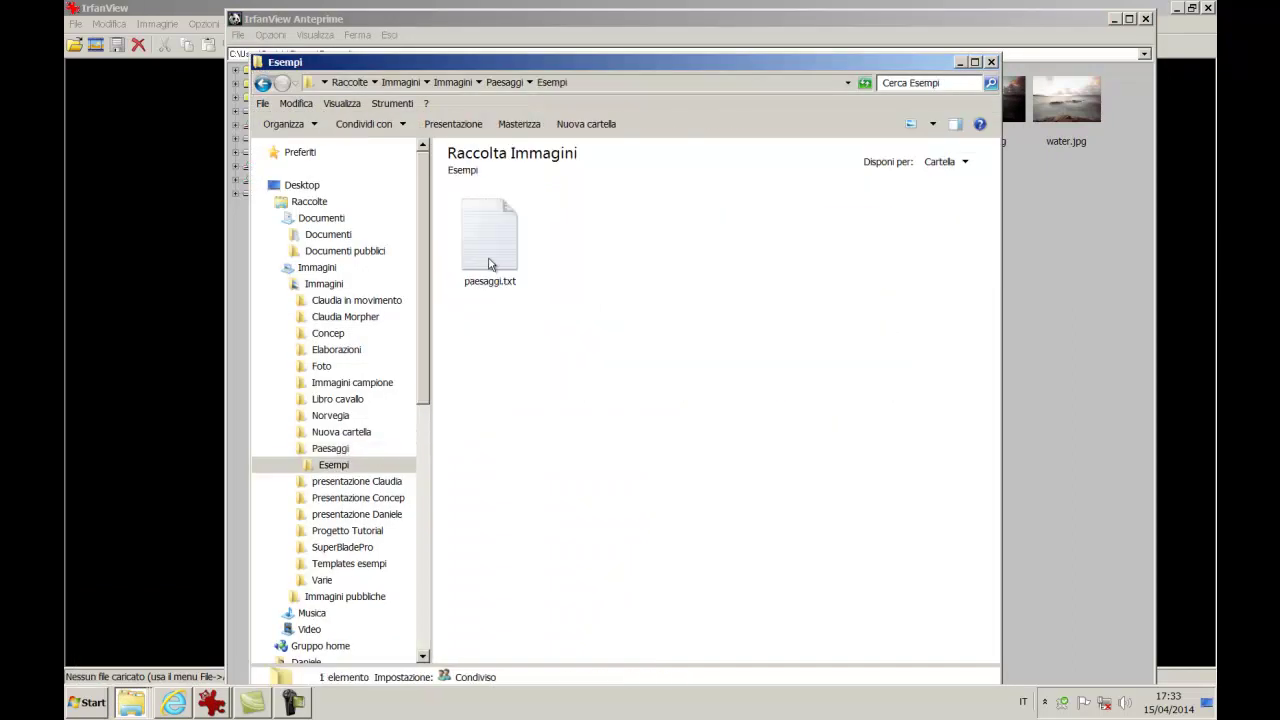
- Open paesaggi.txt to check the list of saved file paths, close it and minimize the Esempi folder window
double_click(490, 272)
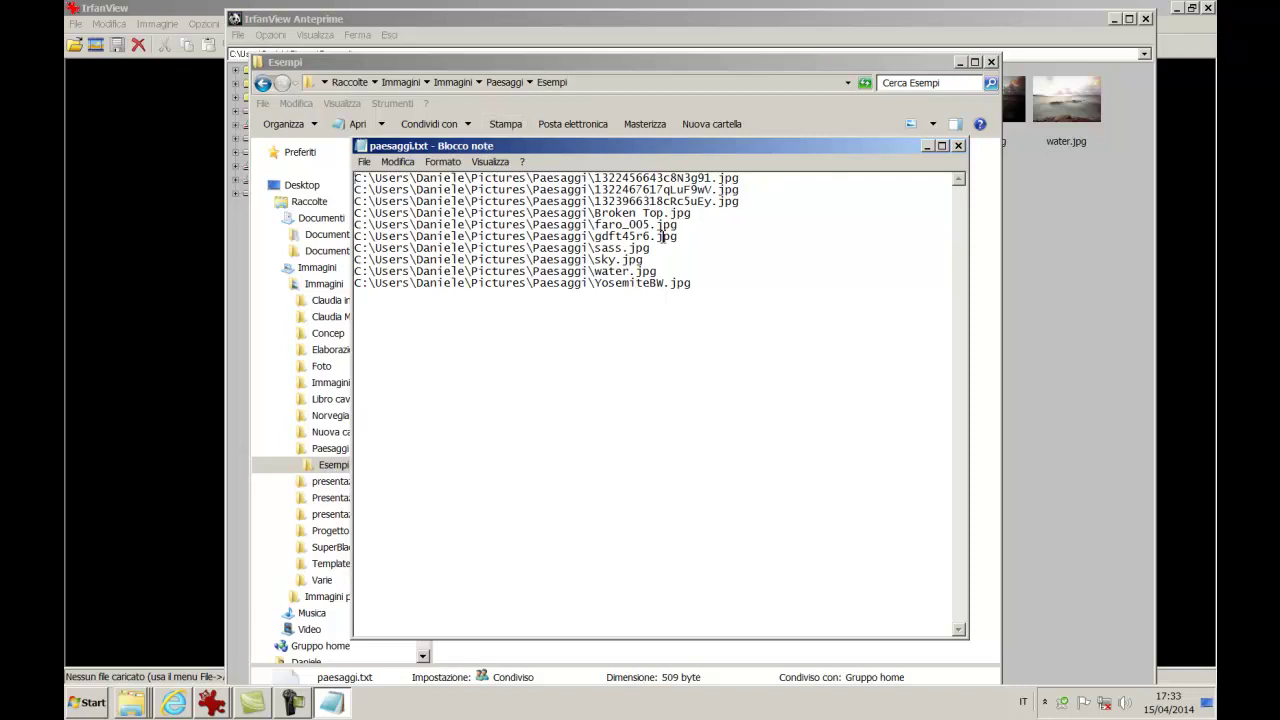
left_click(958, 146)
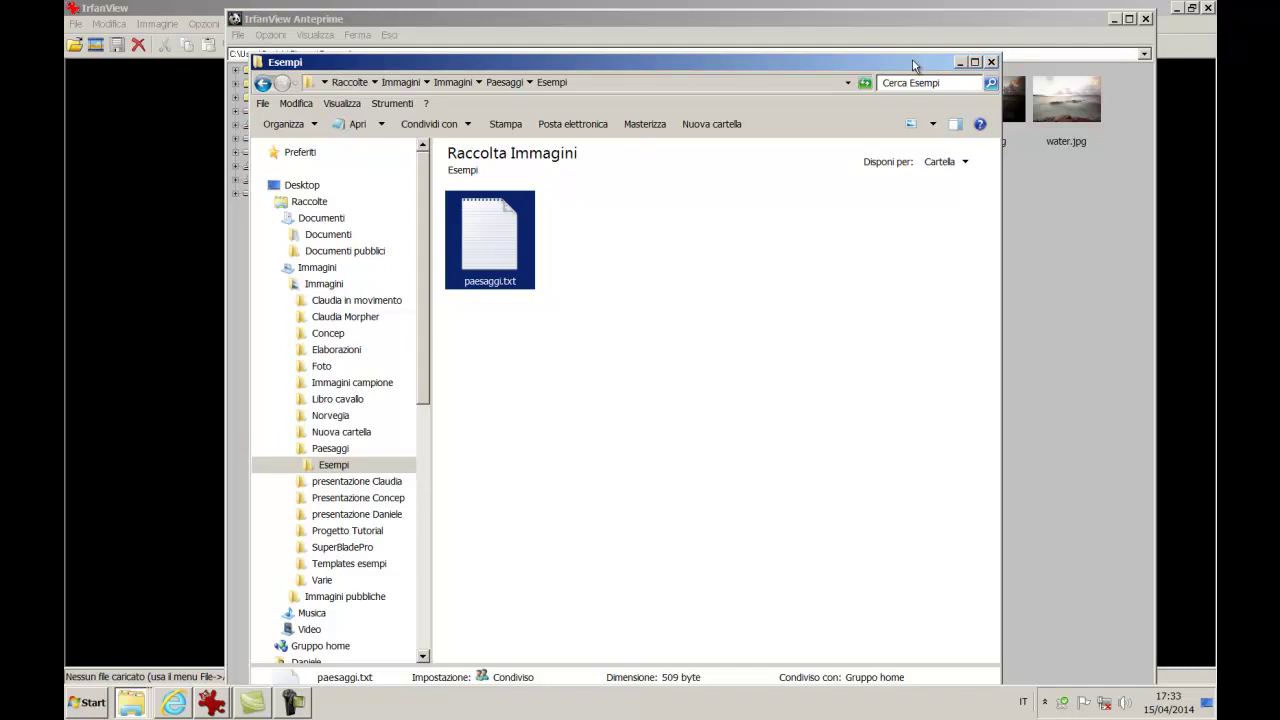
left_click(958, 62)
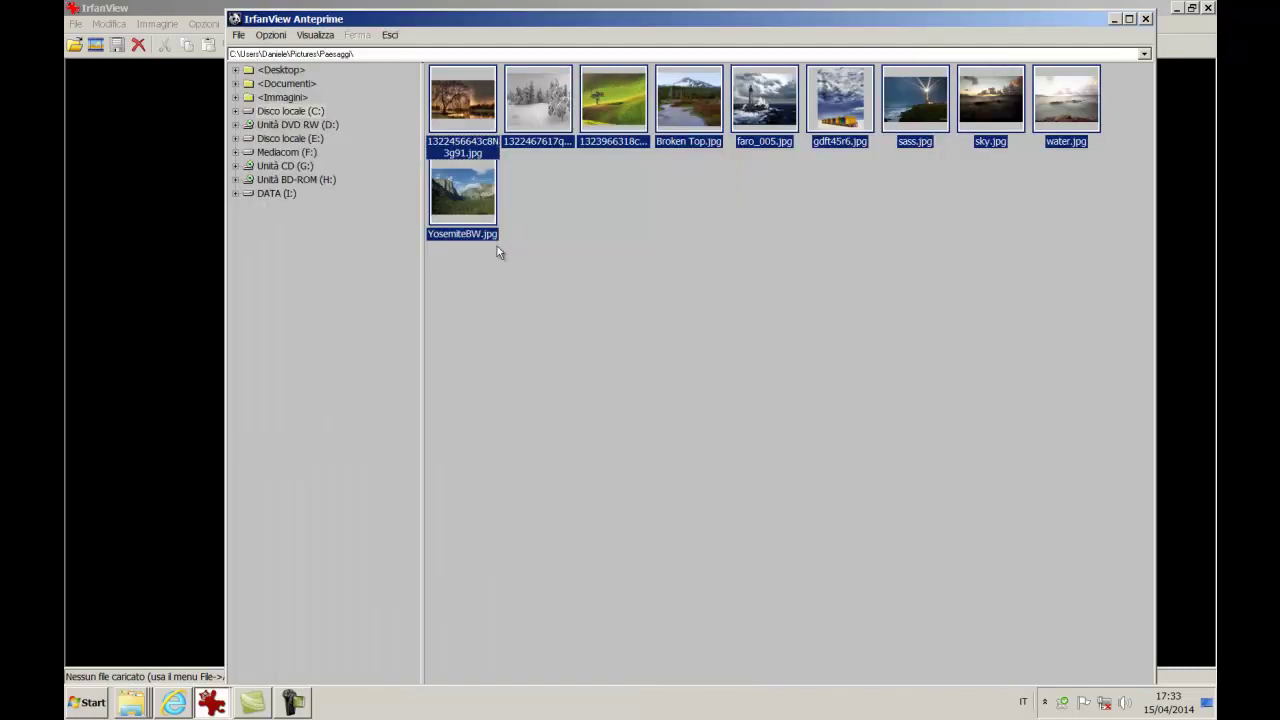
- Open the multipage PDF creation window with all selected Paesaggi files
right_click(467, 117)
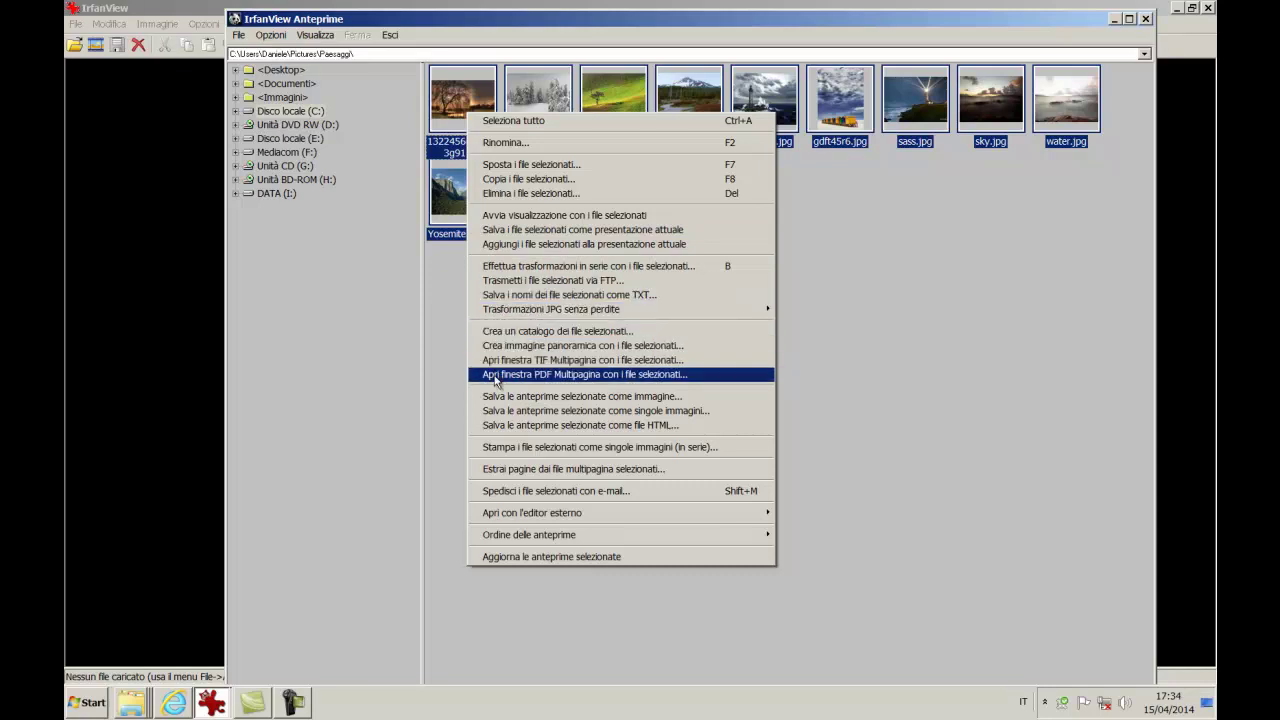
left_click(633, 376)
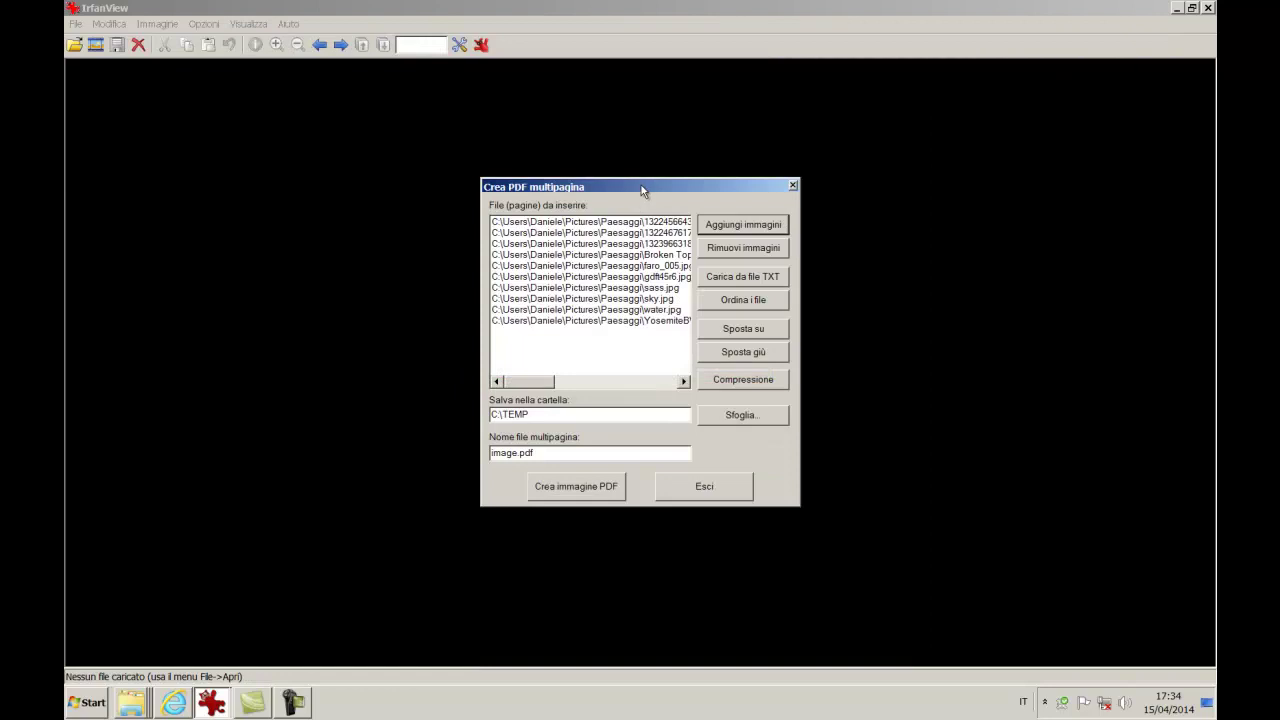
left_click_drag(641, 187, 578, 146)
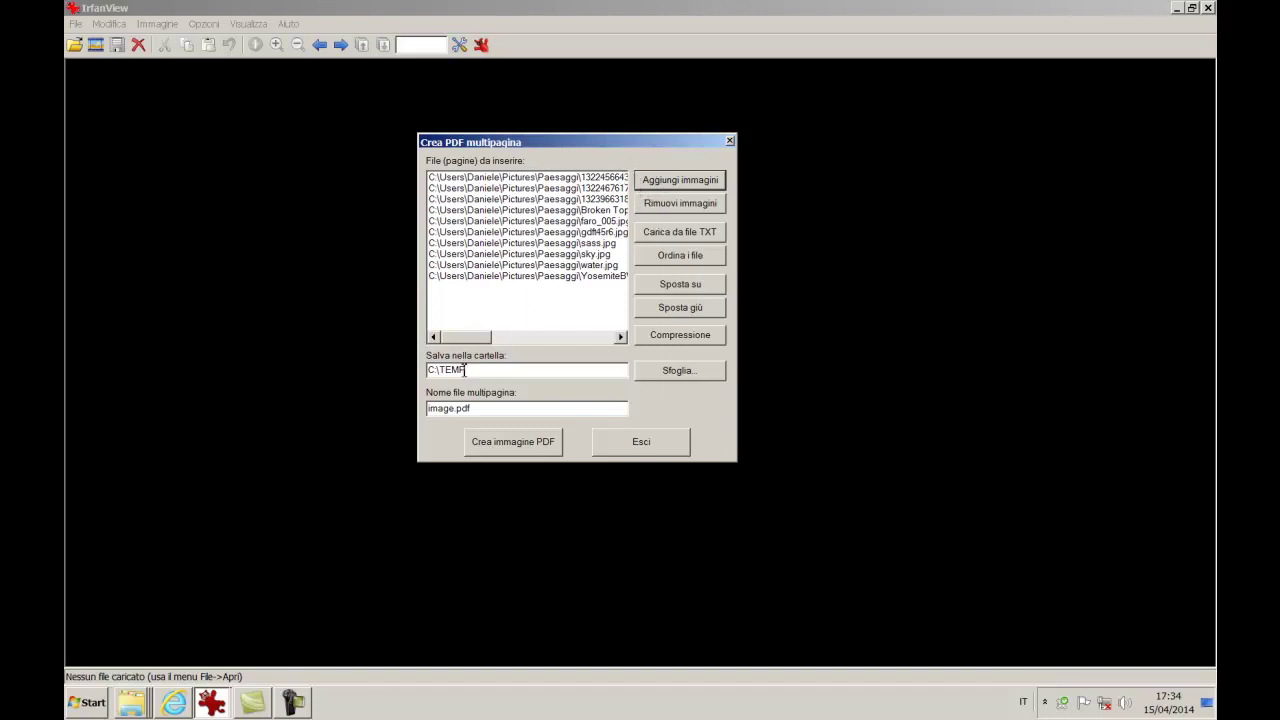
- Set the PDF's destination folder to the Esempi subfolder of Paesaggi in the Immagini library
left_click(679, 371)
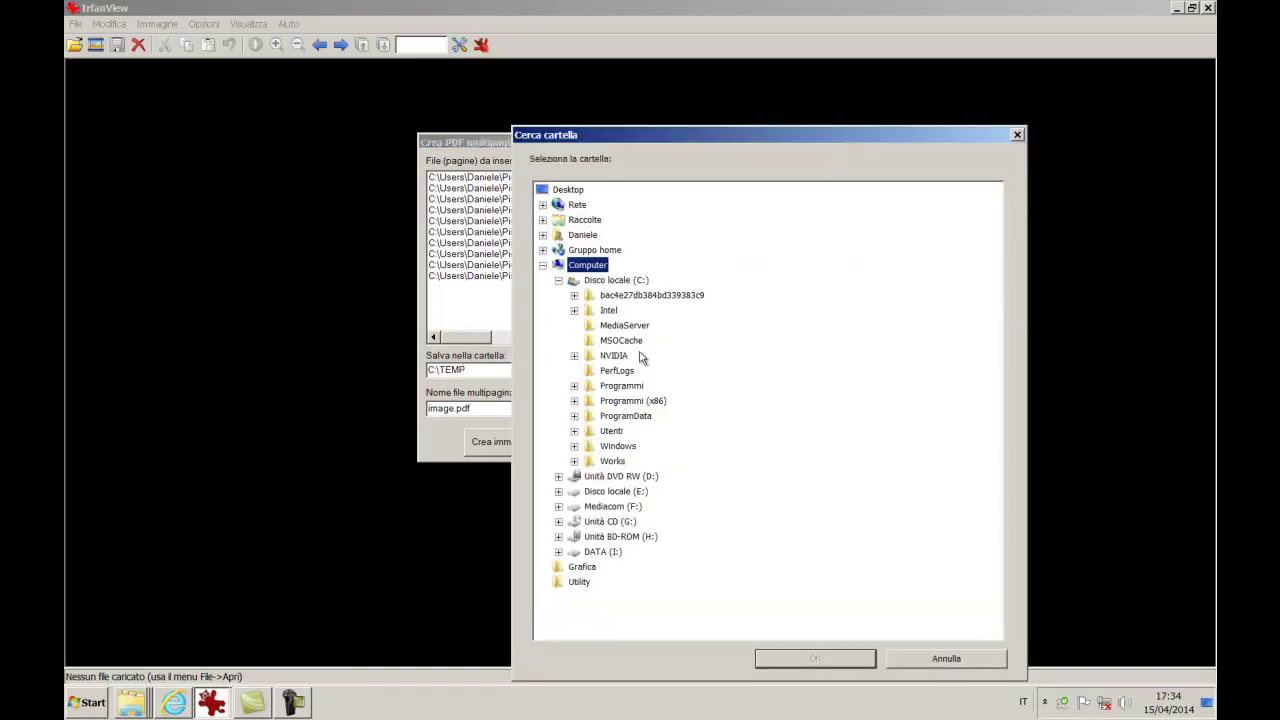
double_click(588, 220)
double_click(601, 281)
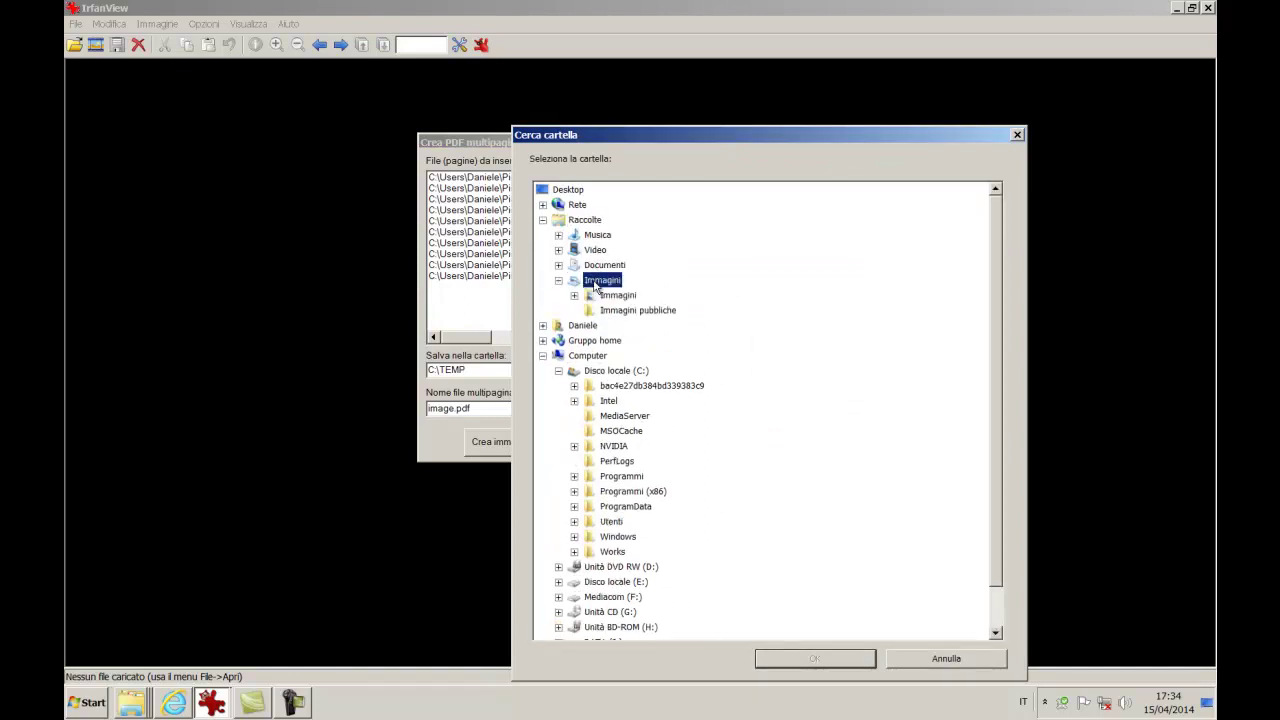
double_click(614, 296)
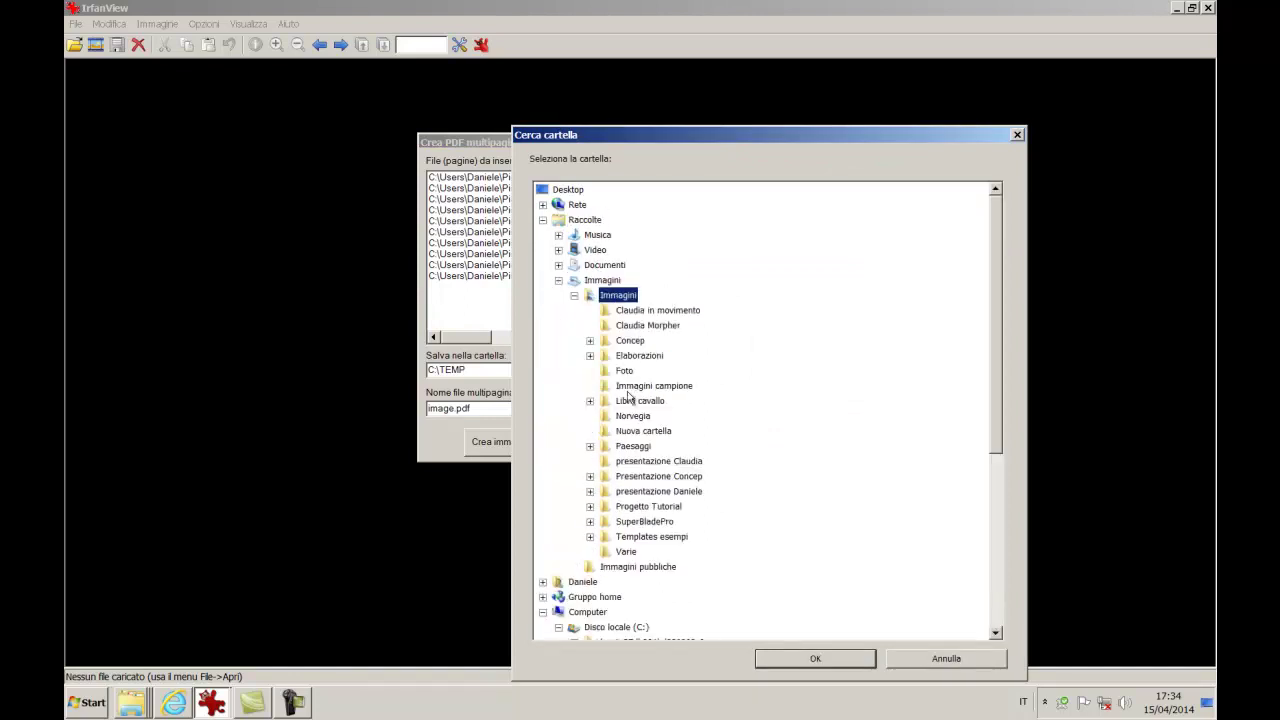
double_click(631, 446)
left_click(636, 461)
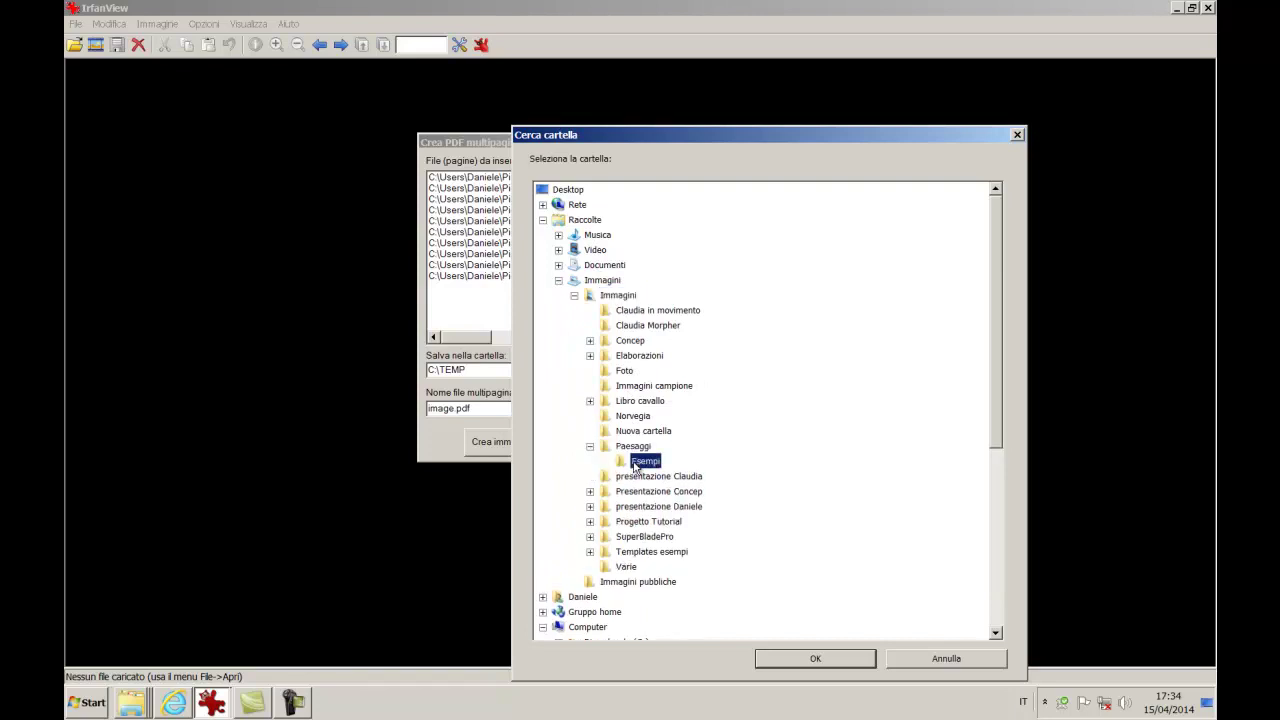
left_click(810, 663)
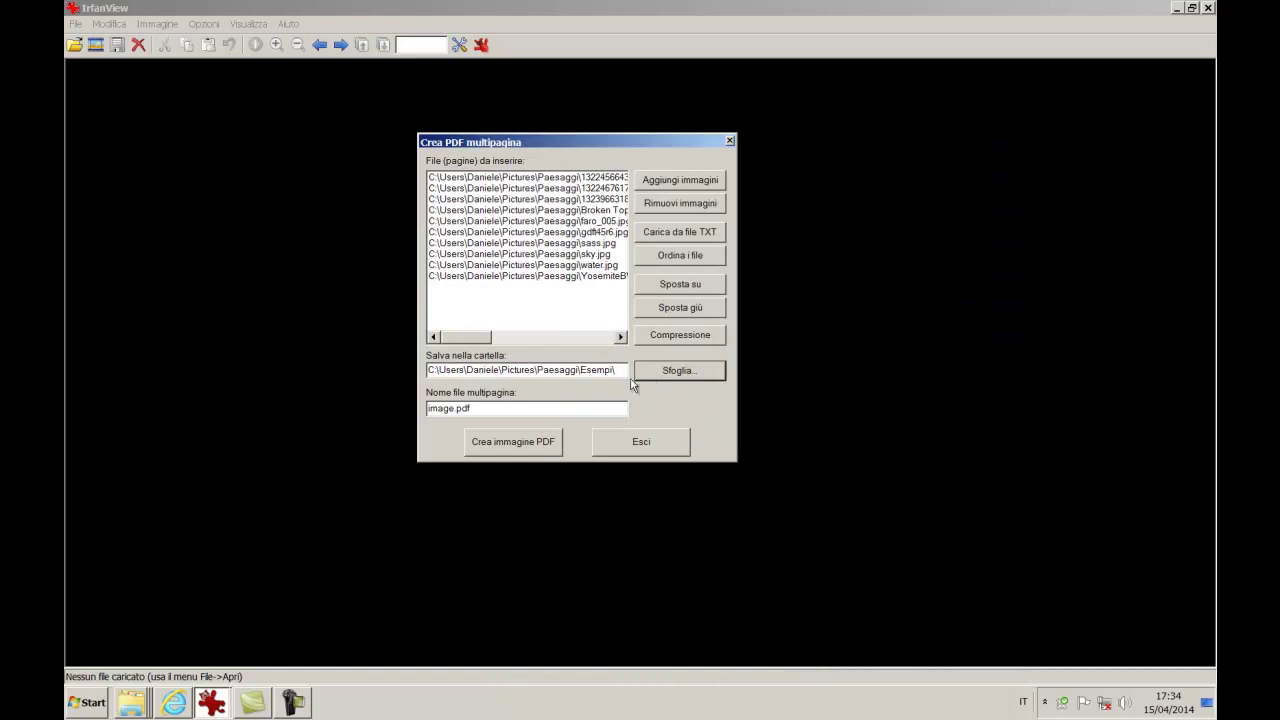
- Name the multipage PDF Paesaggi and start creating it
left_click(453, 409)
left_click_drag(456, 410, 395, 413)
type("Paesaggi")
left_click(512, 452)
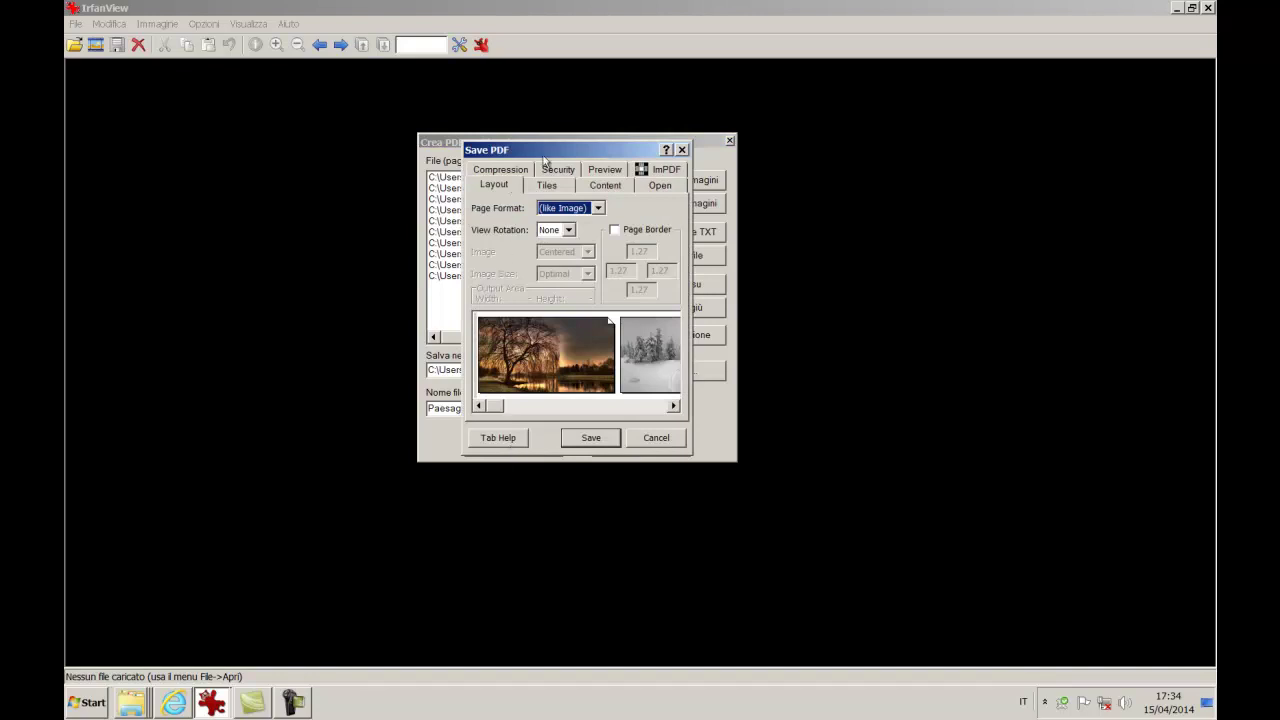
- Save the PDF with the default layout settings, leaving the modification password empty, and dismiss the completion notice
left_click_drag(549, 153, 533, 139)
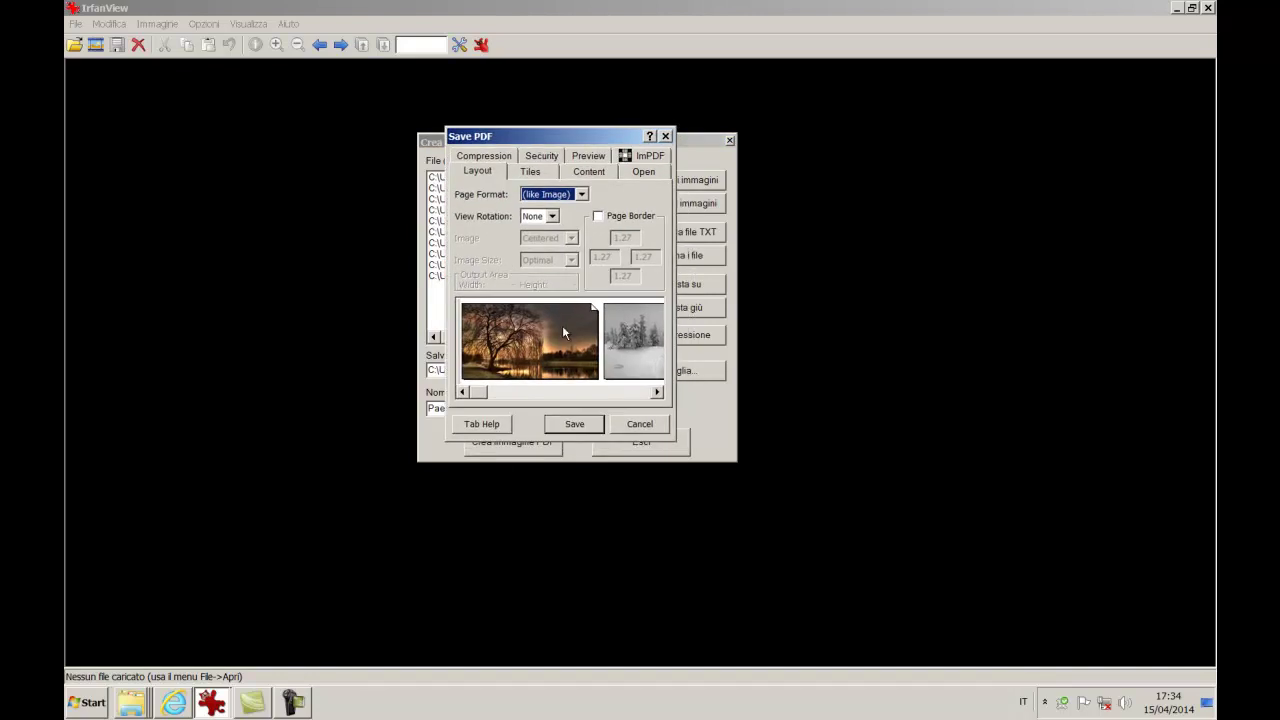
left_click(574, 424)
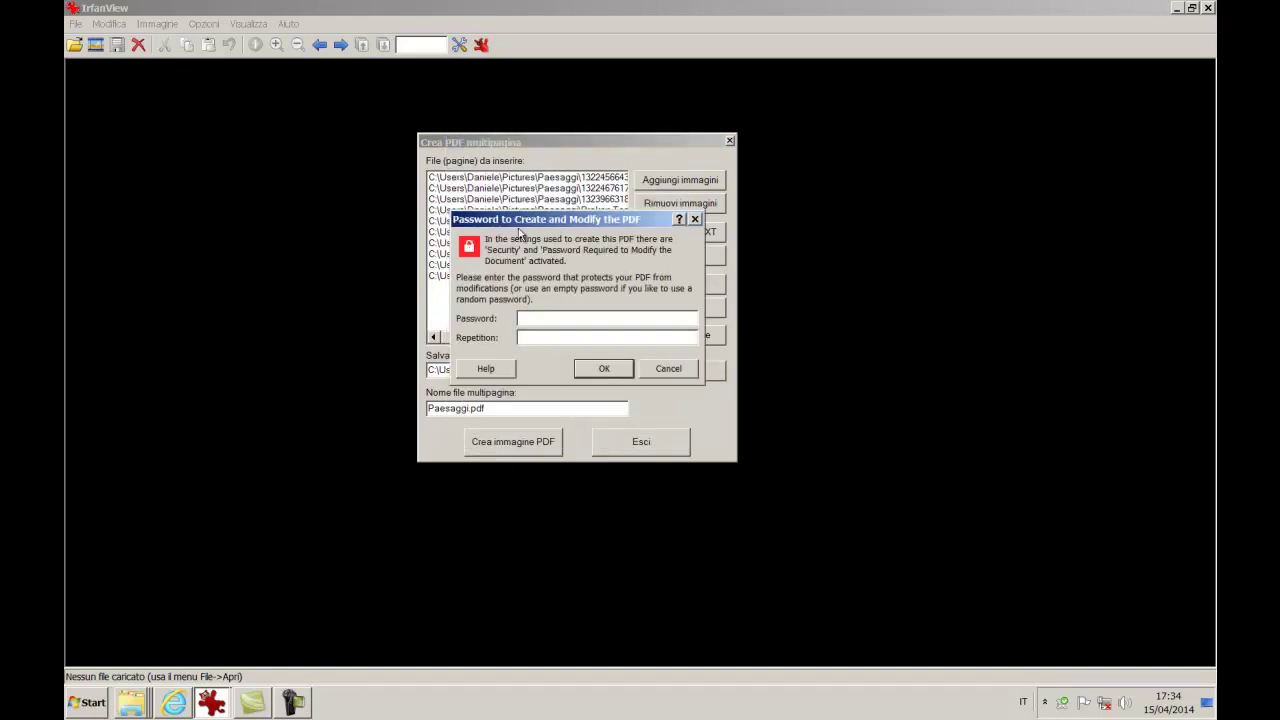
left_click(604, 369)
left_click(590, 341)
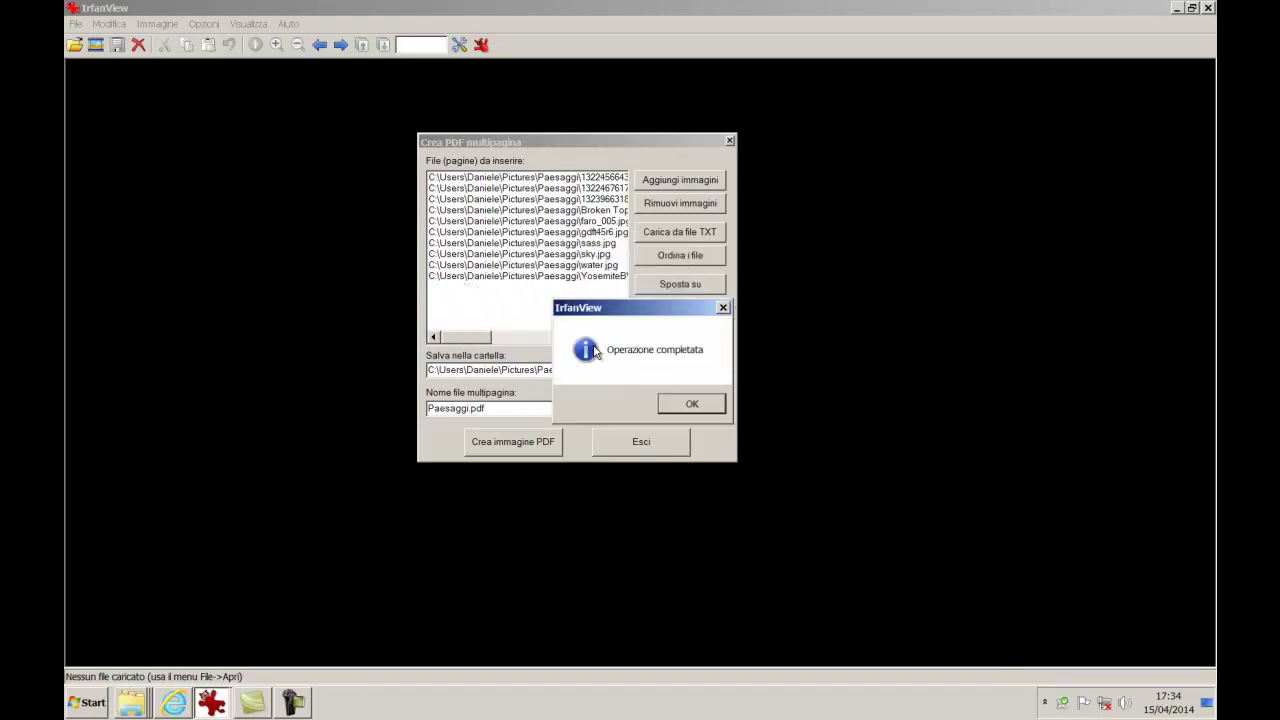
left_click(693, 408)
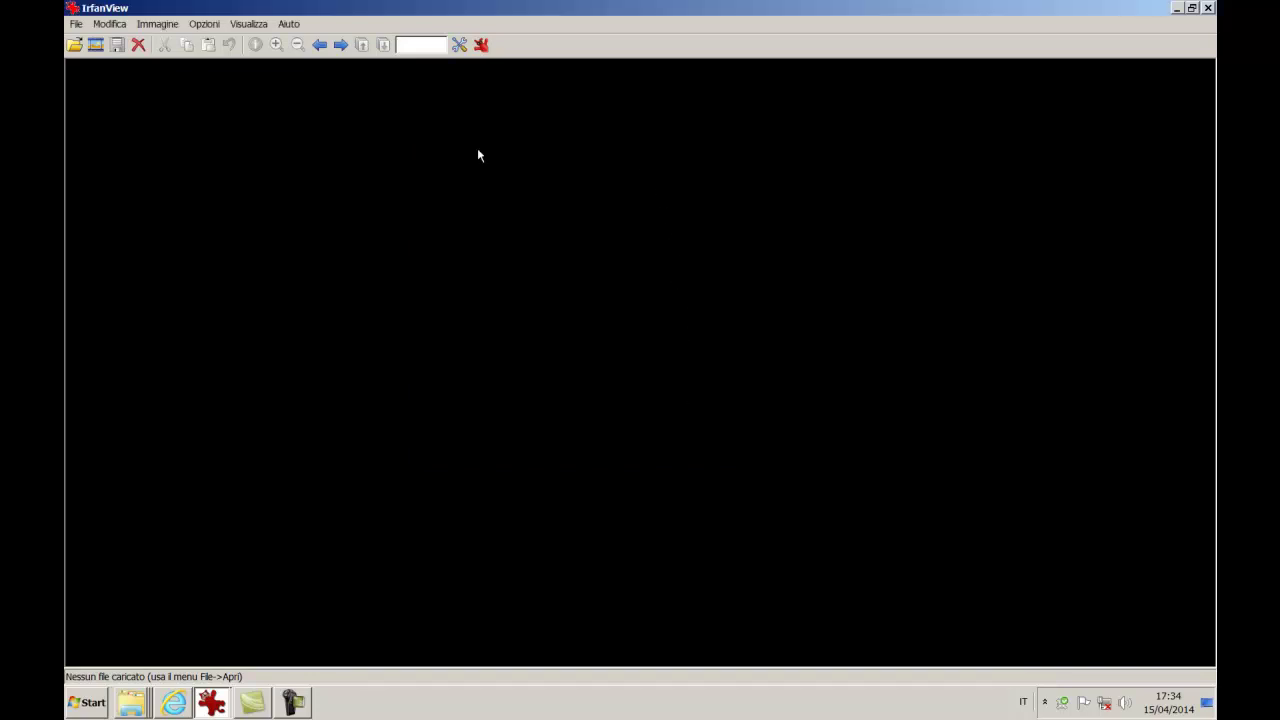
- Switch to the Esempi folder in Windows Explorer and open Paesaggi.pdf in Adobe Acrobat Pro
right_click(145, 706)
left_click(120, 614)
left_click(495, 265)
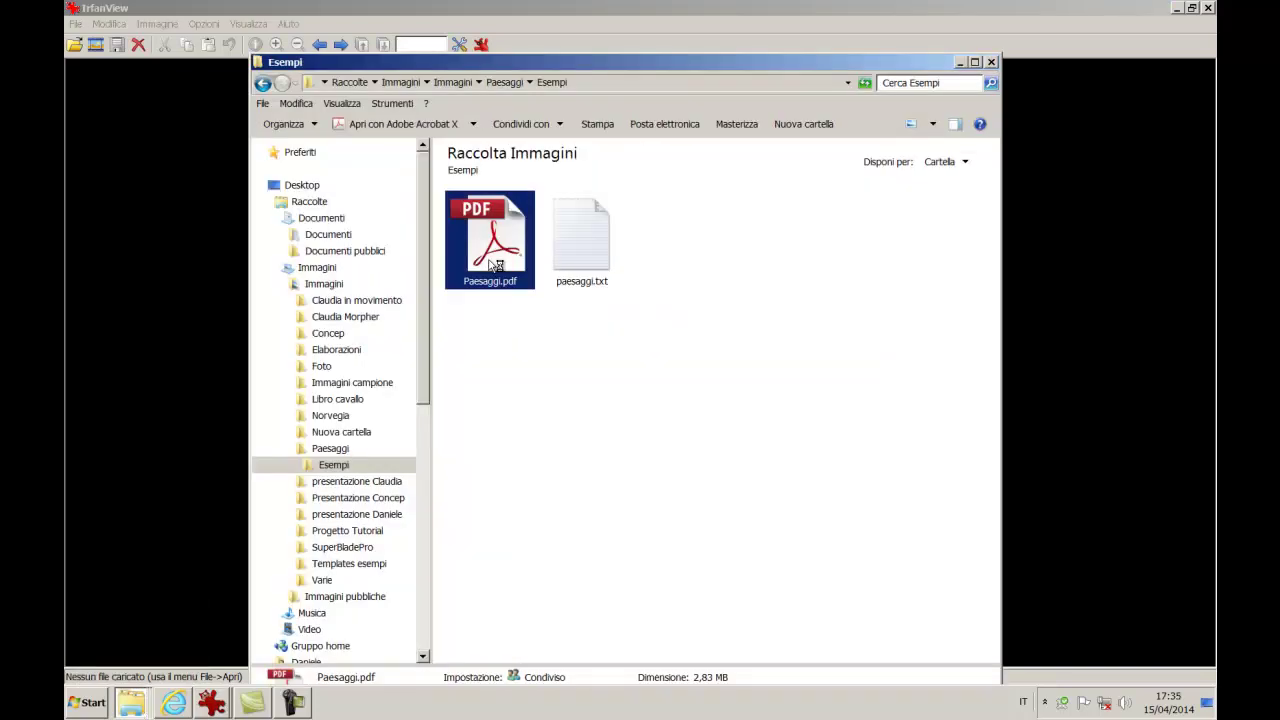
double_click(495, 265)
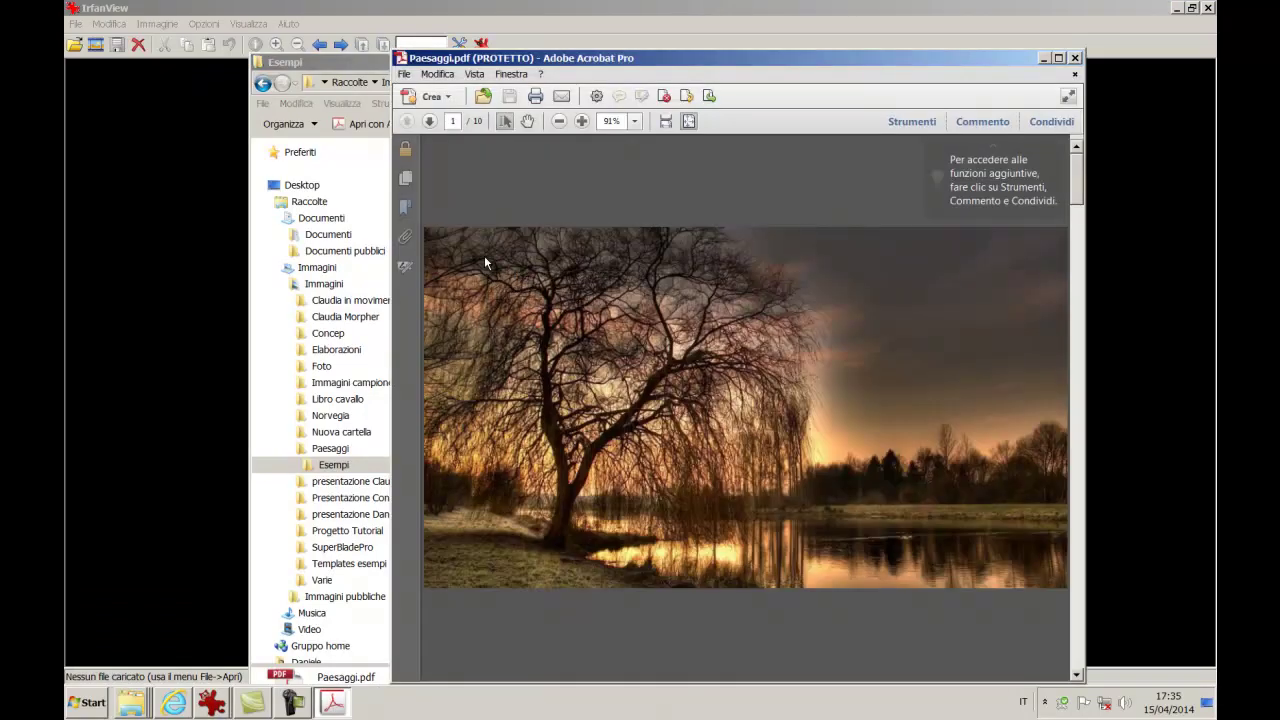
- Maximize the PDF, show its page thumbnails, browse through the image pages and close the document
left_click_drag(655, 47, 560, 32)
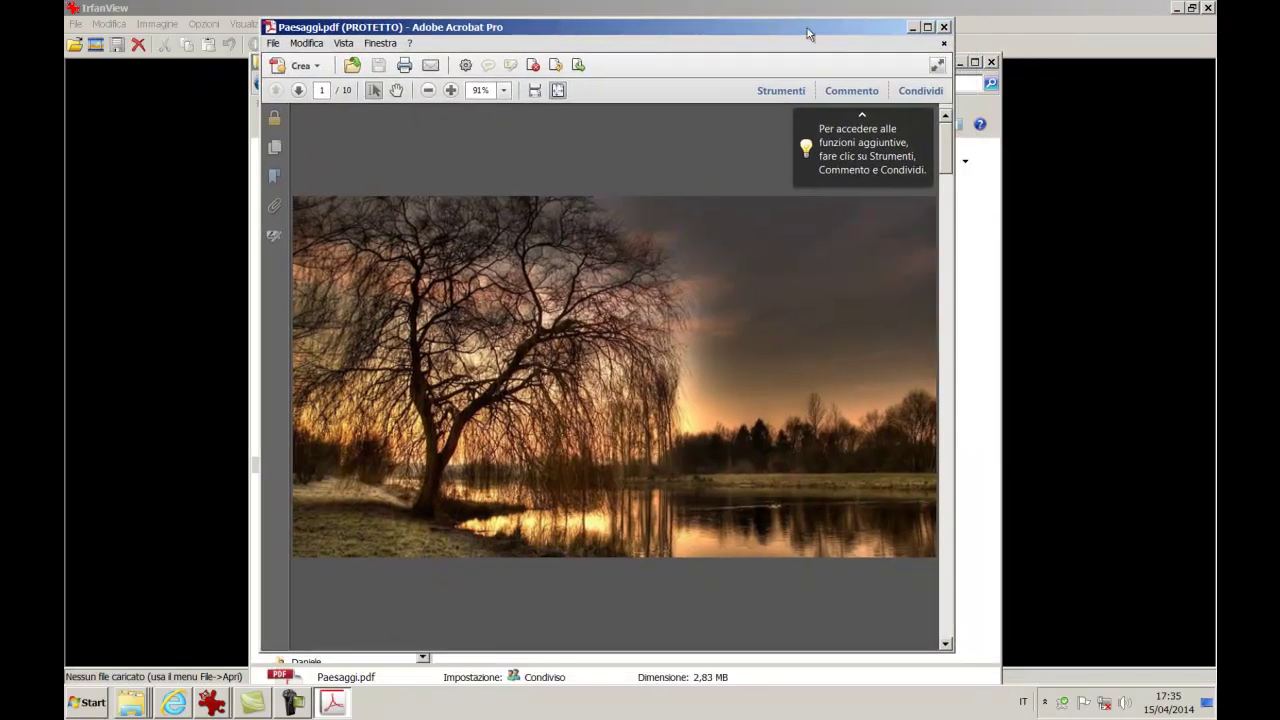
left_click(929, 26)
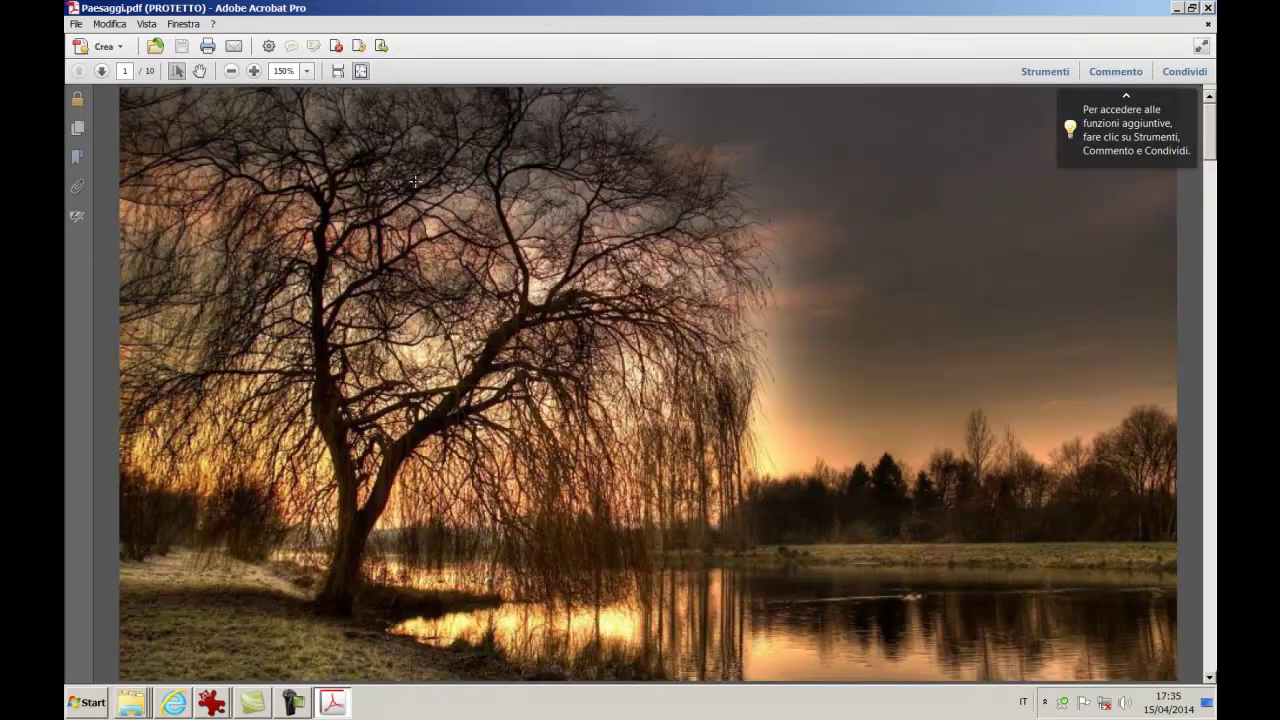
left_click(72, 128)
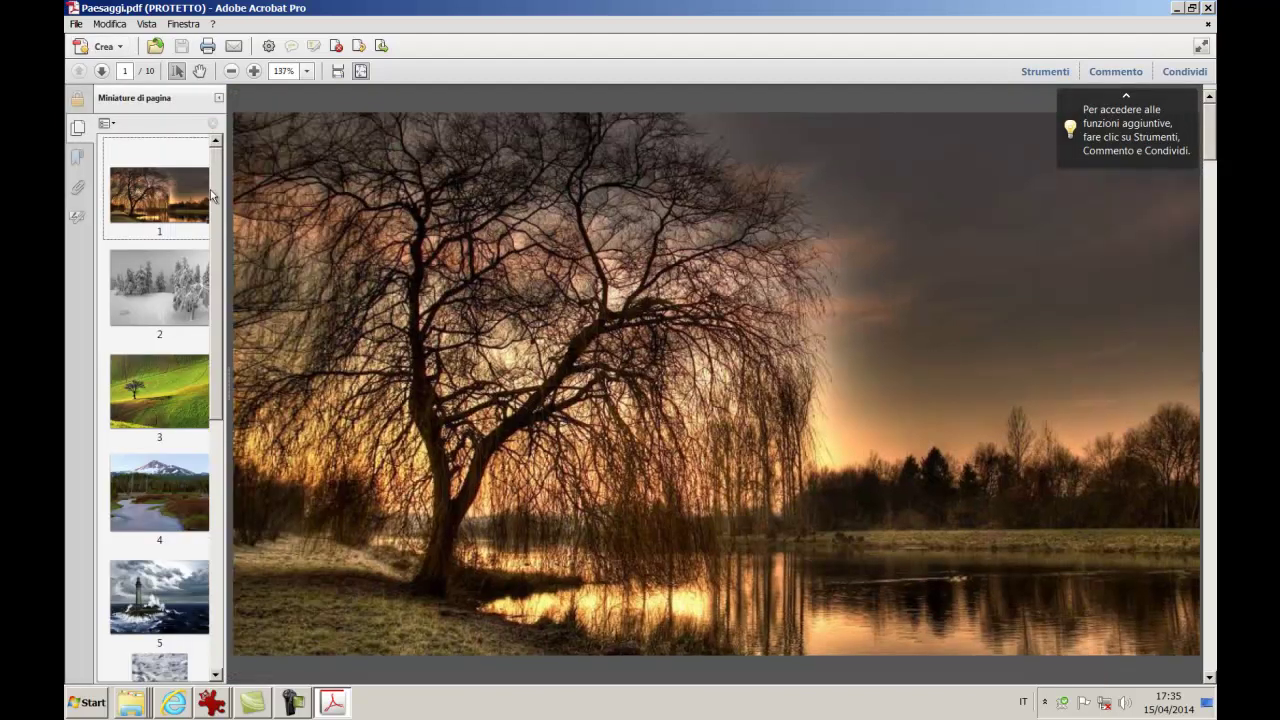
left_click_drag(220, 205, 214, 455)
scroll(577, 366, "down", 10)
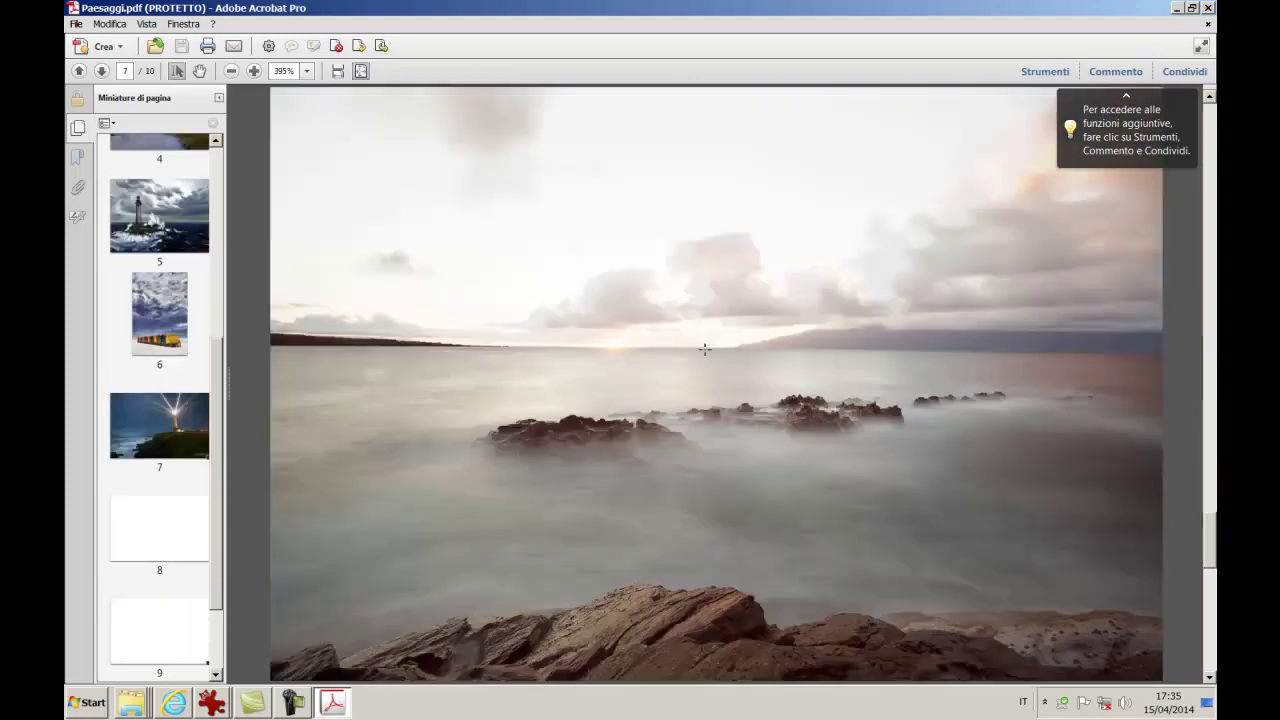
scroll(704, 349, "up", 10)
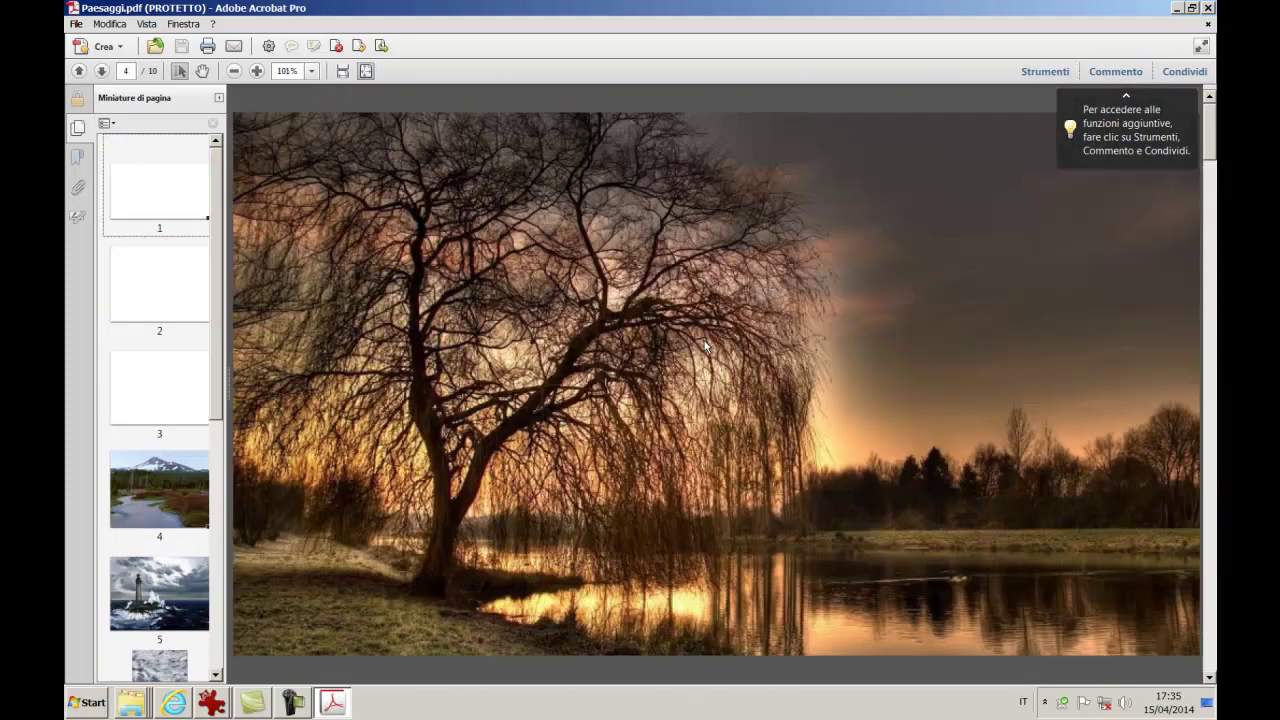
left_click(1208, 7)
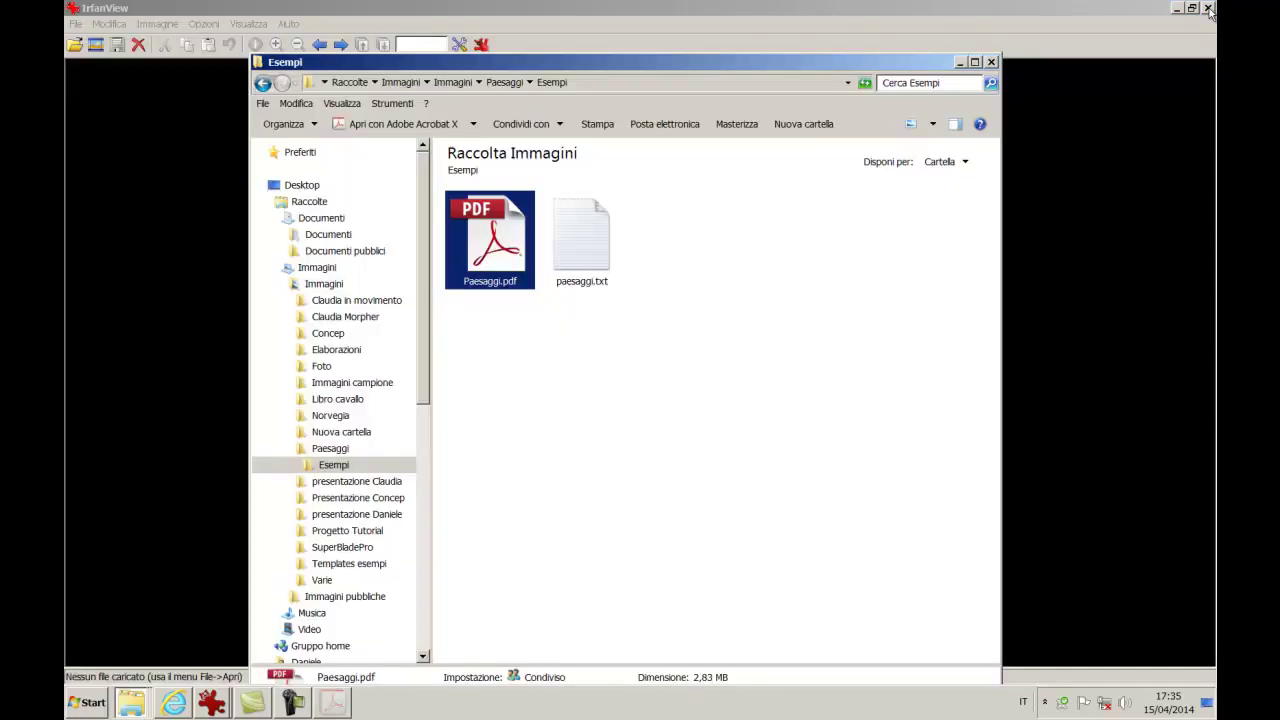
- Delete Paesaggi.pdf and paesaggi.txt from the Esempi folder and minimize the folder window
left_click(592, 262, "ctrl")
right_click(510, 258)
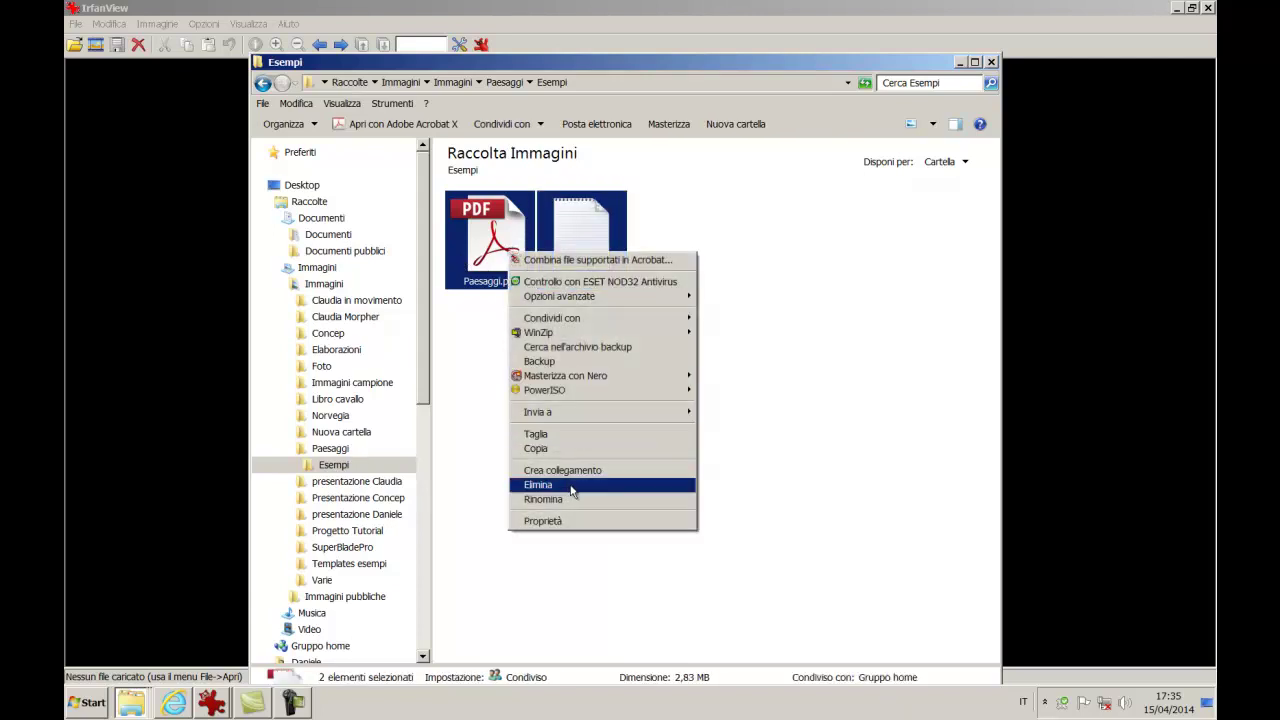
left_click(563, 484)
left_click(687, 366)
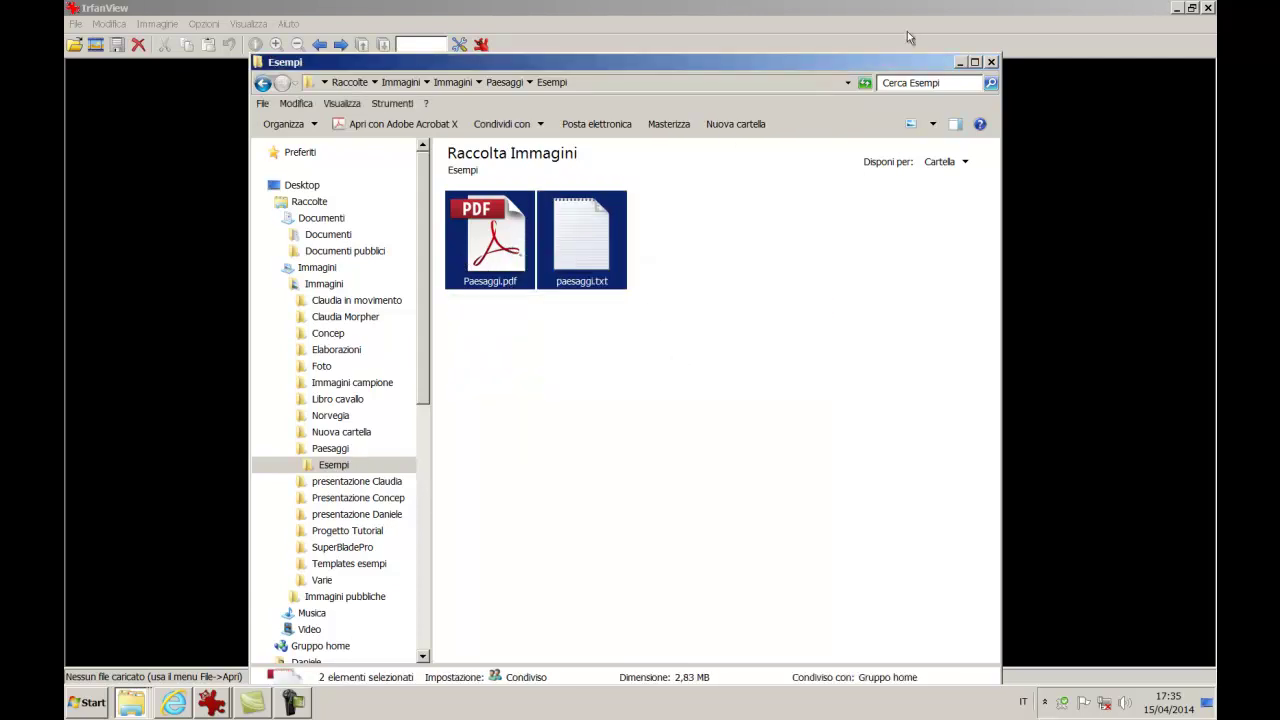
left_click(959, 62)
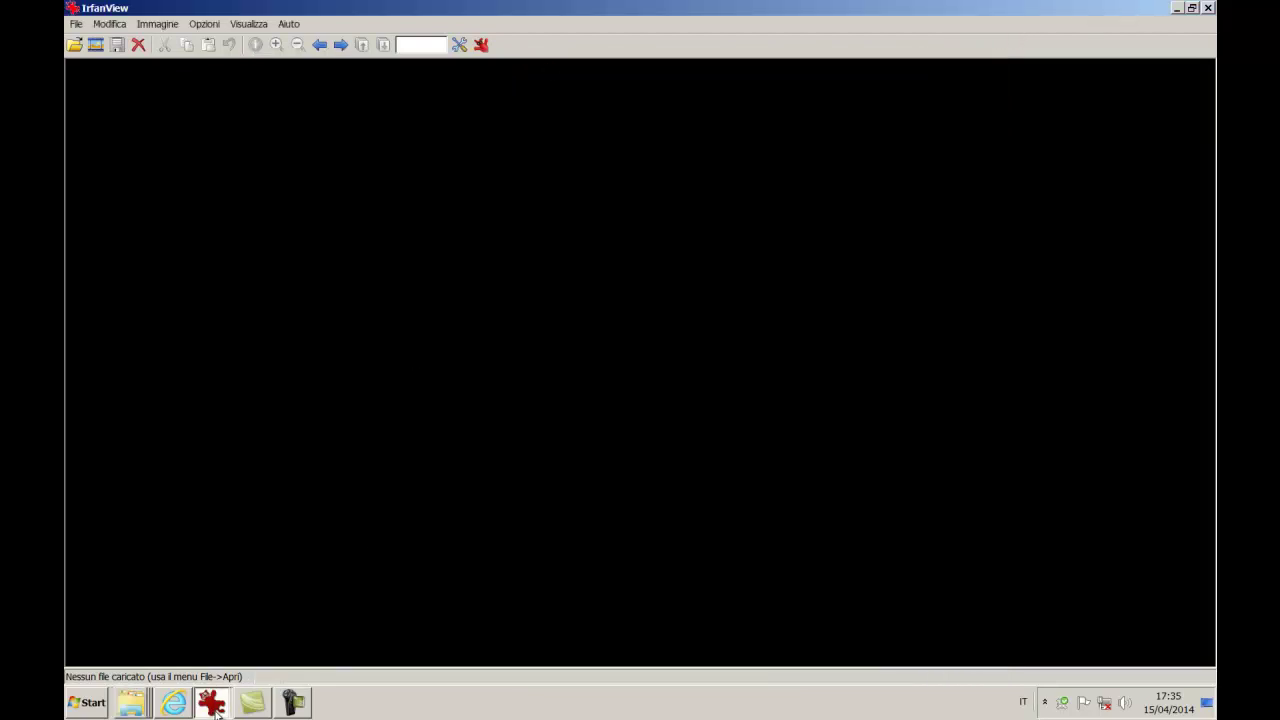
- Return to the IrfanView thumbnail window and choose to save the selected Paesaggi thumbnails as one image
right_click(212, 712)
left_click(215, 666)
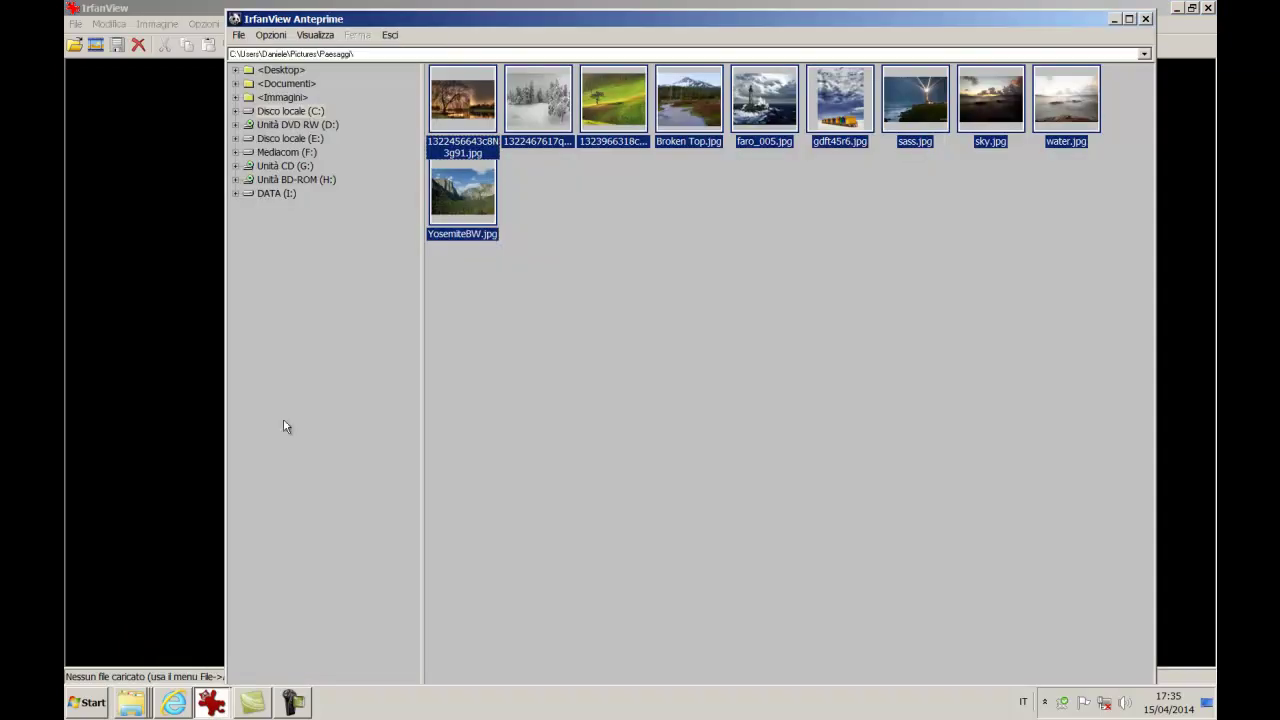
left_click_drag(591, 20, 532, 28)
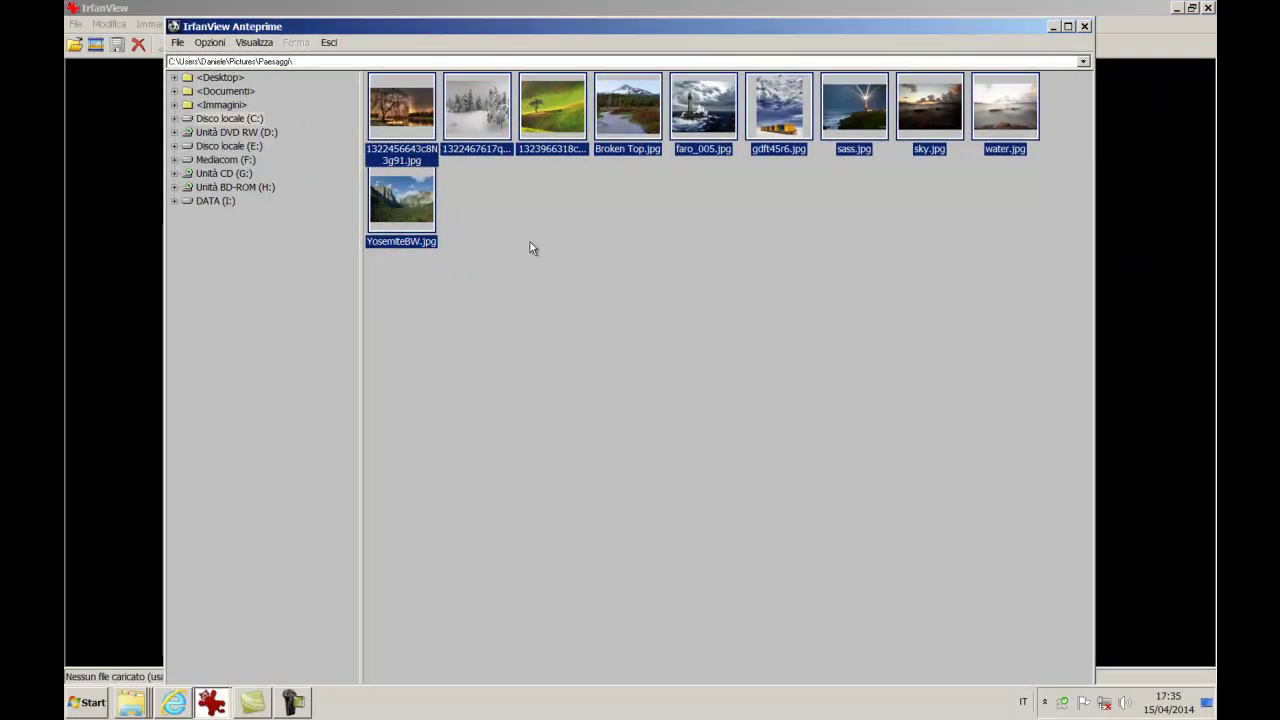
right_click(389, 117)
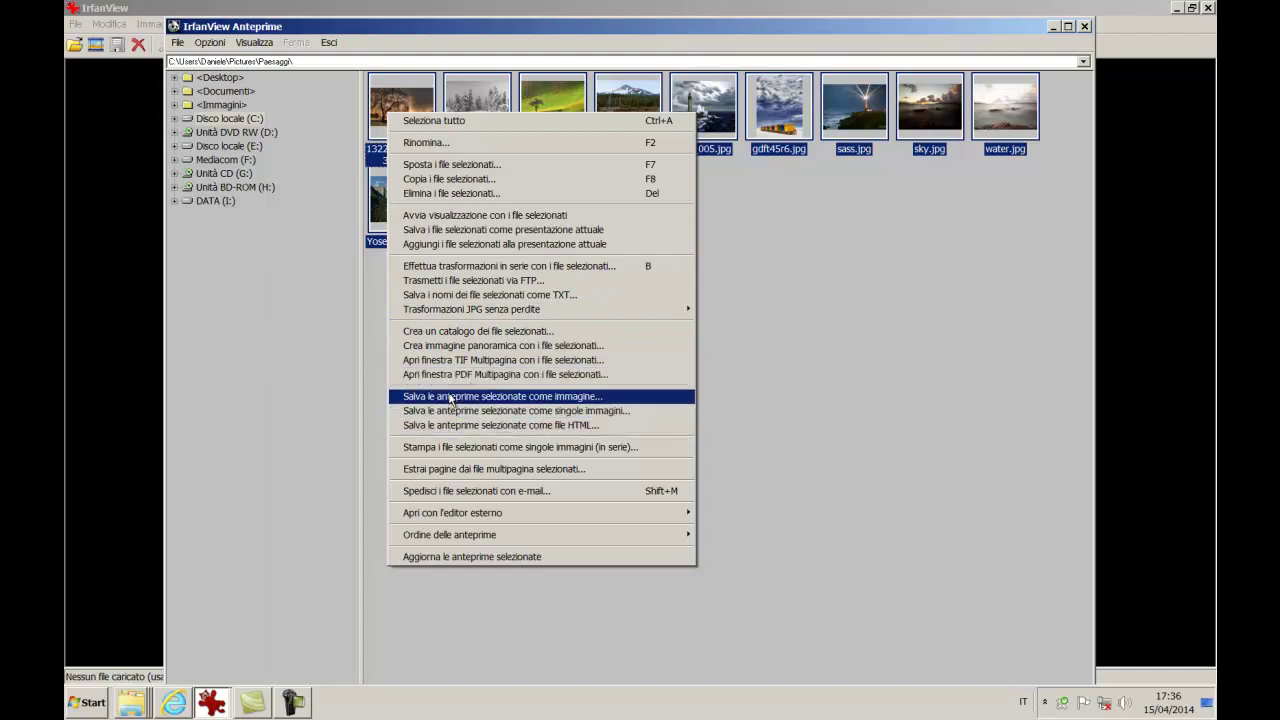
left_click(500, 403)
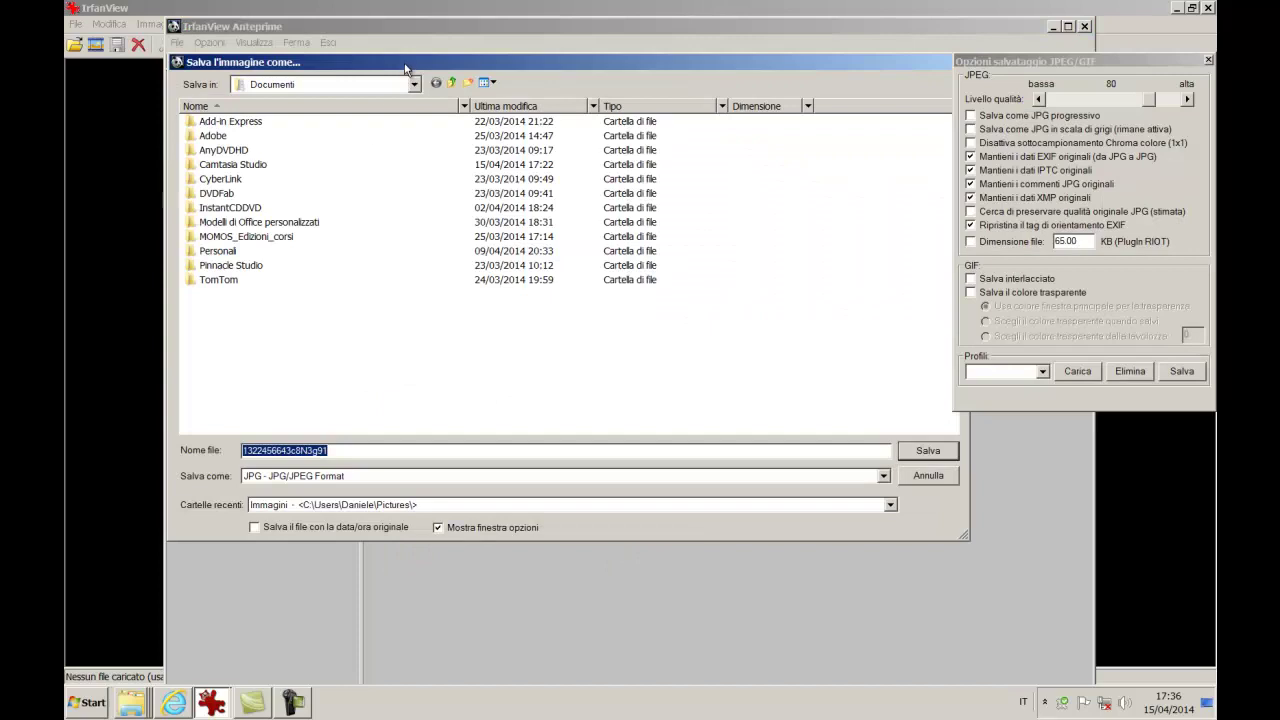
- Save the combined thumbnail image as a JPG named Paesaggio in the Esempi folder inside Immagini, Paesaggi
left_click_drag(405, 66, 527, 54)
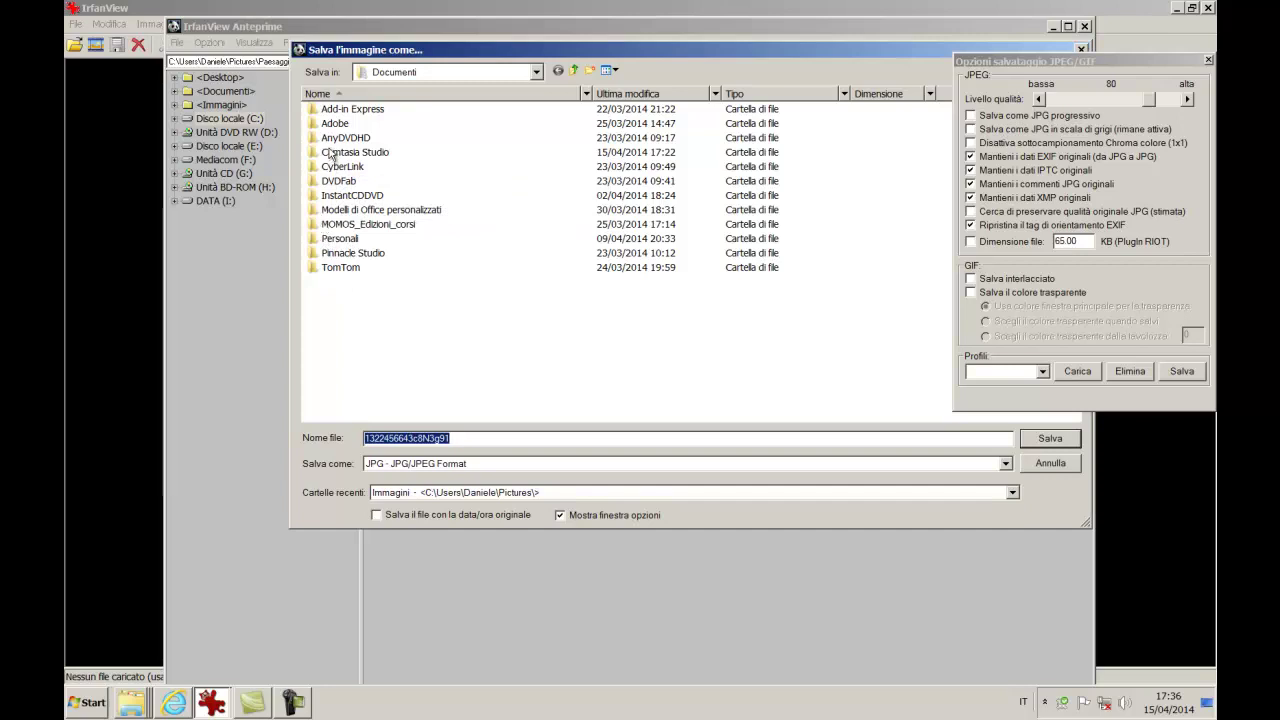
left_click(538, 73)
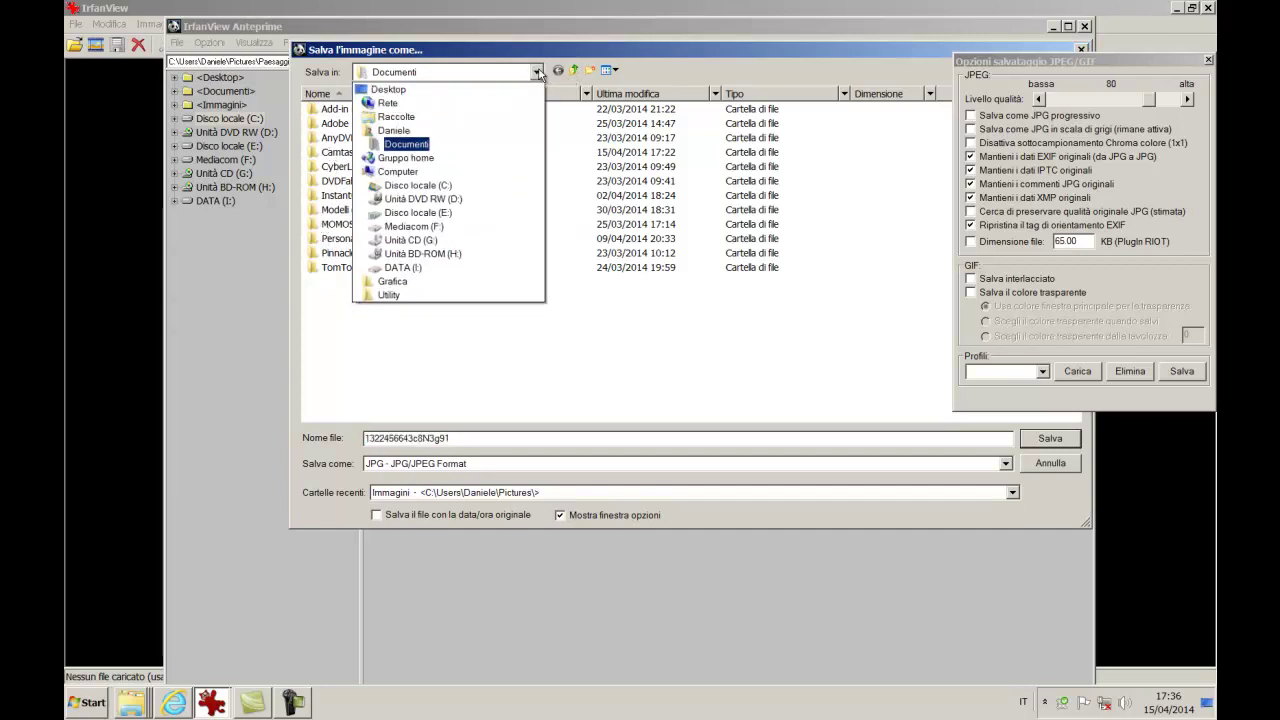
left_click(399, 119)
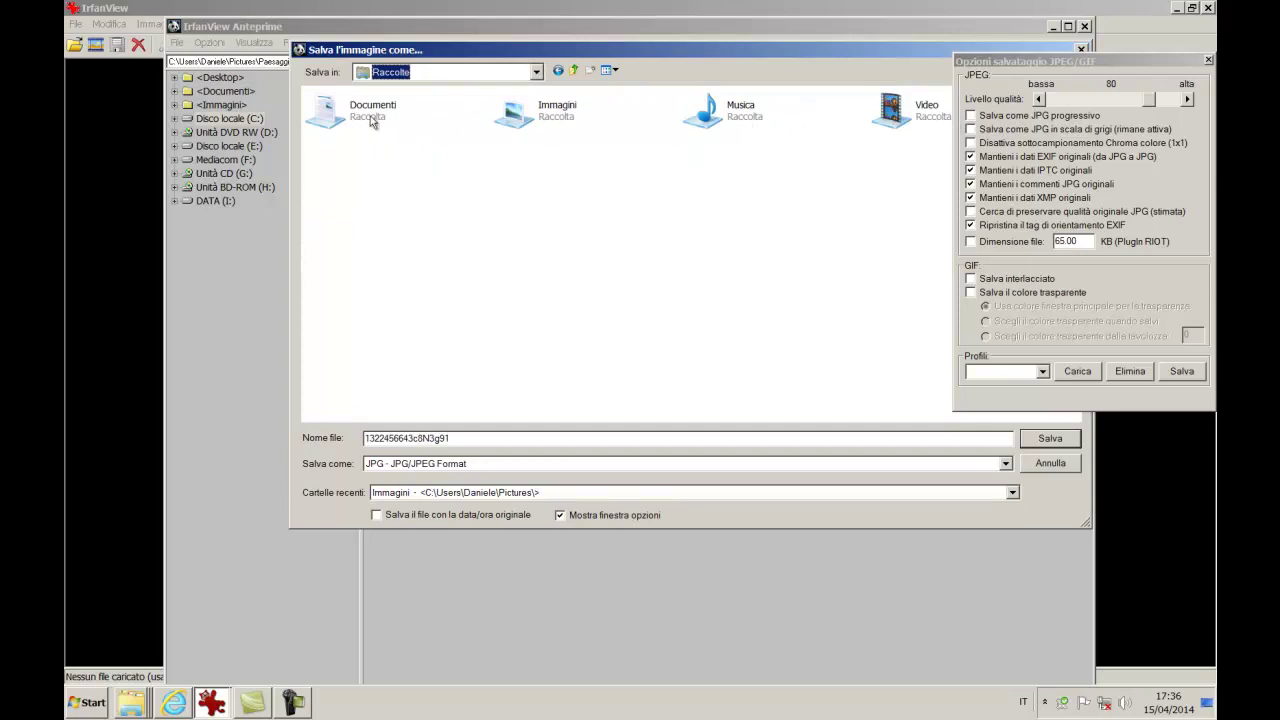
double_click(553, 123)
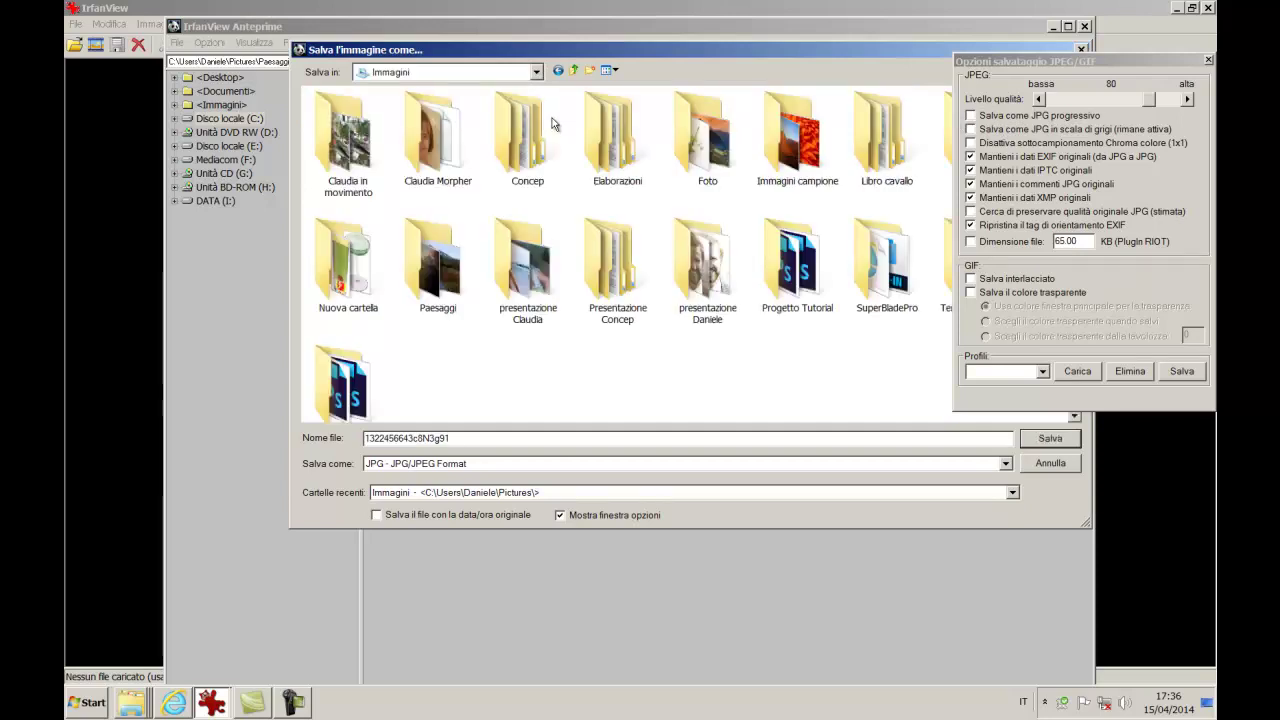
double_click(440, 278)
double_click(345, 163)
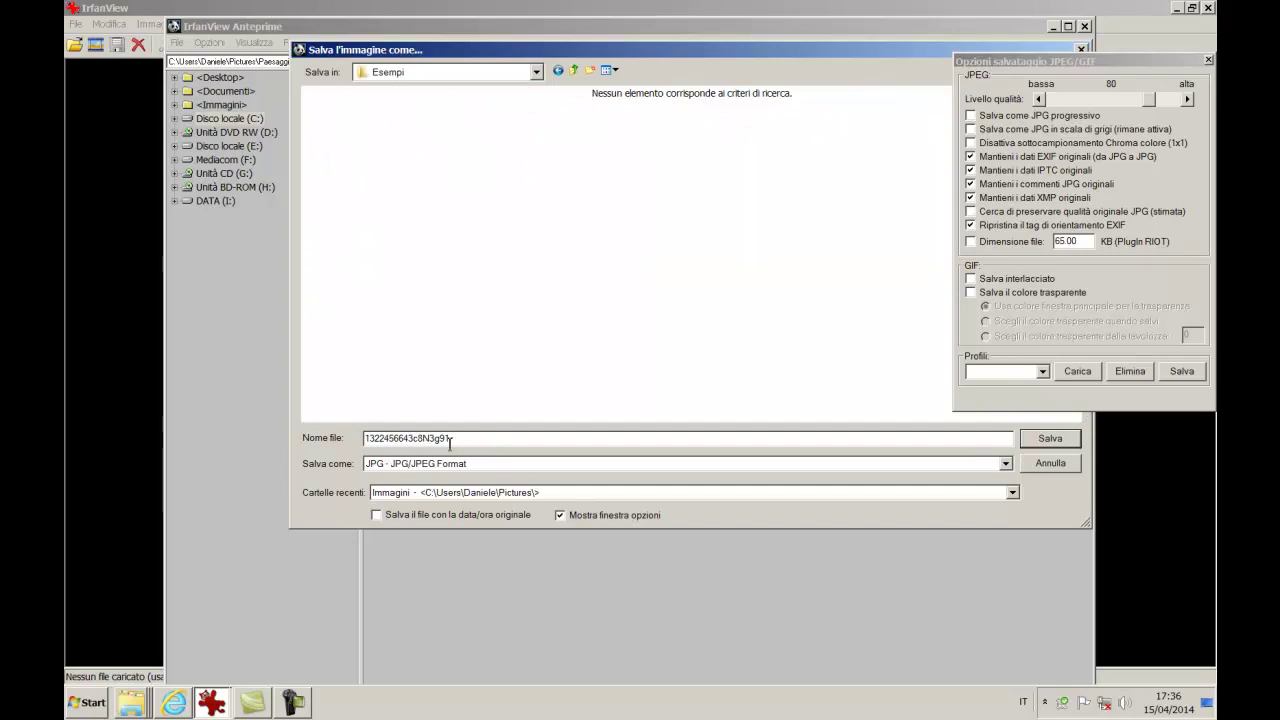
left_click_drag(460, 443, 344, 449)
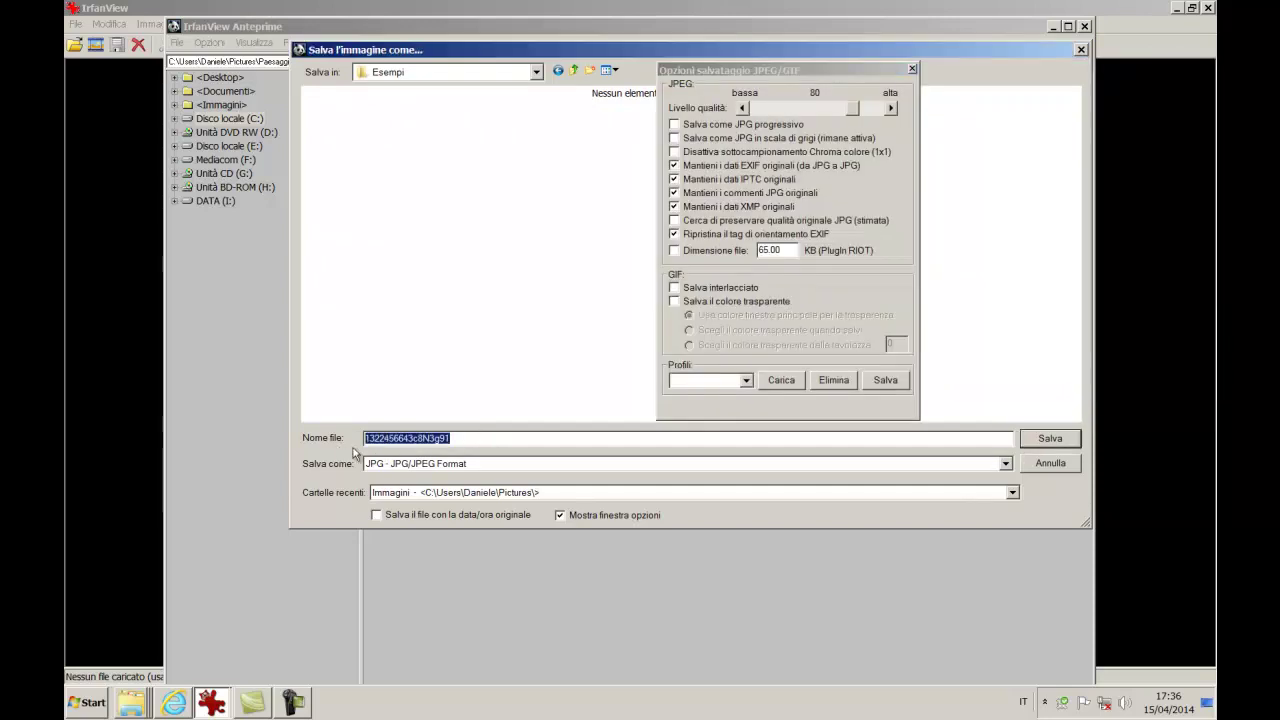
type("Paesaggio")
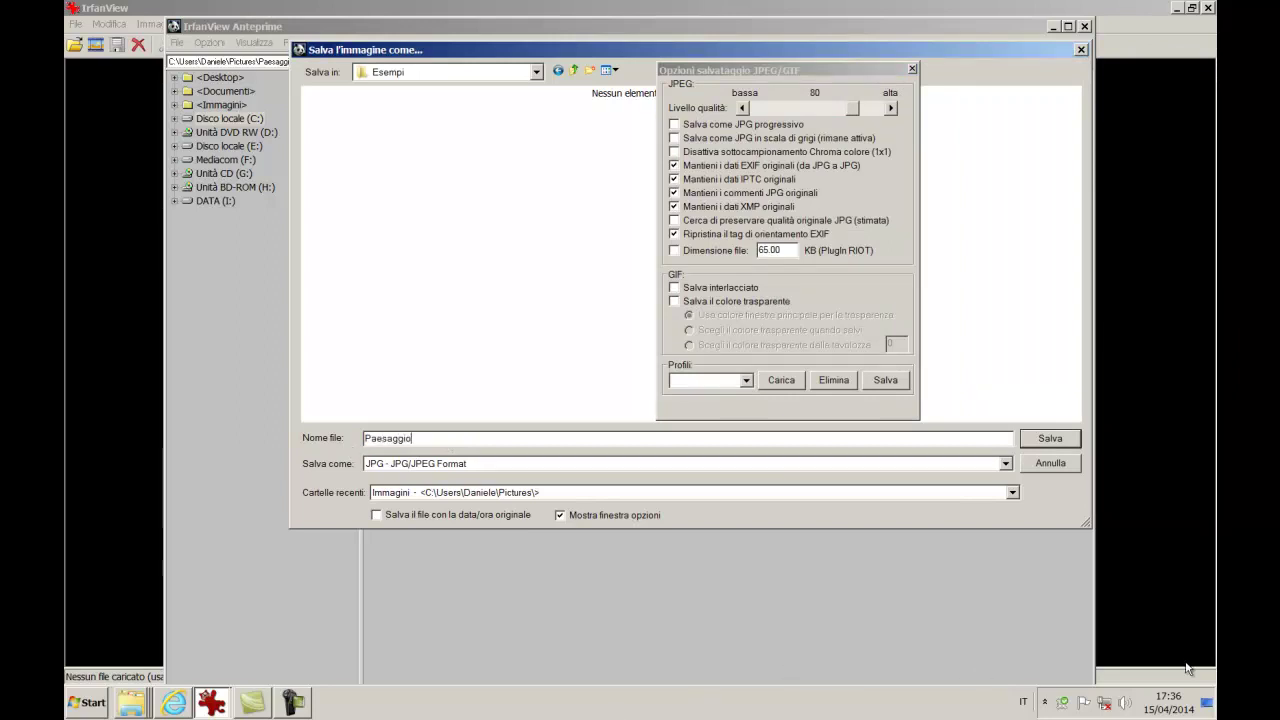
left_click(1050, 440)
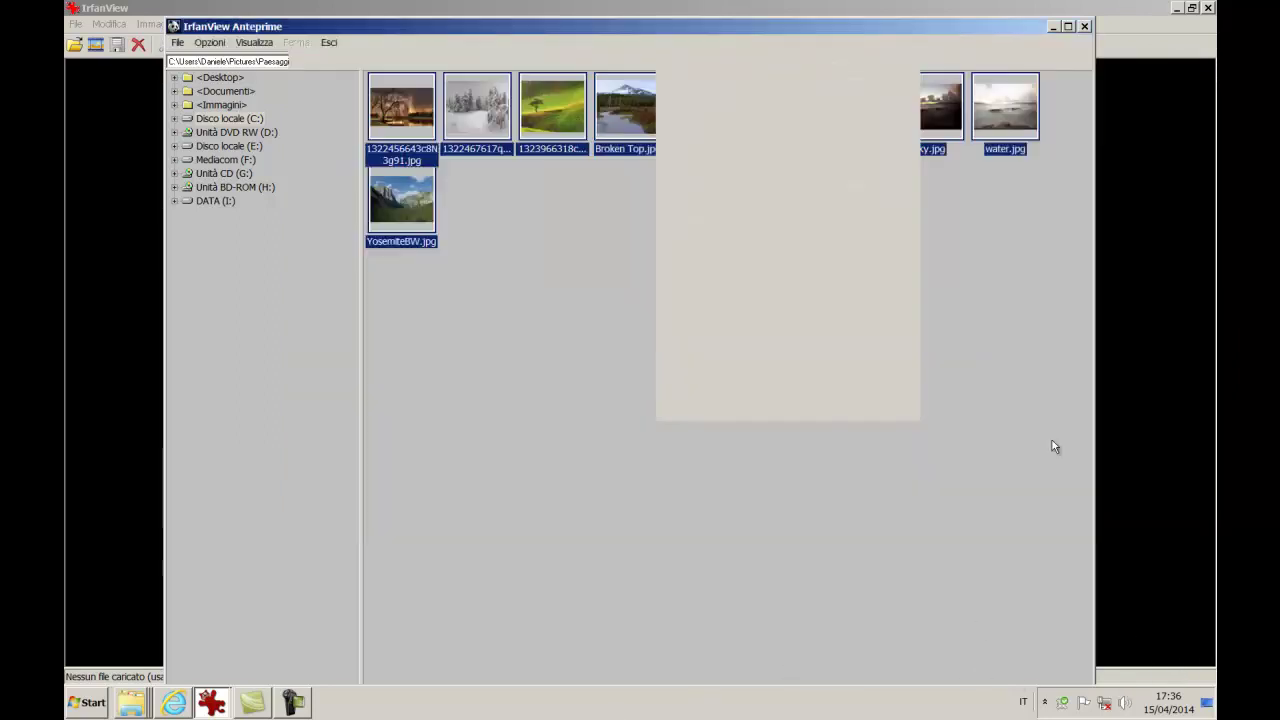
- Switch to the Esempi folder in Windows Explorer, view Paesaggio.jpg enlarged in the Windows photo viewer and close it
left_click(140, 704)
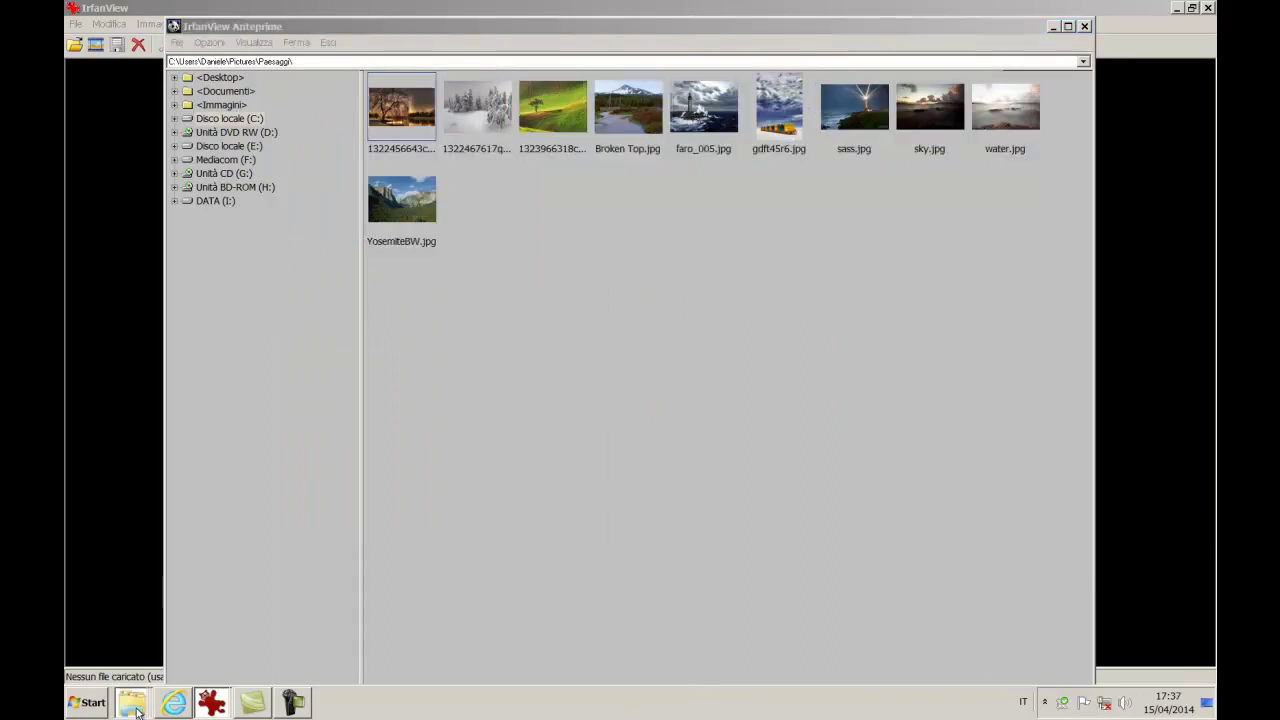
left_click(141, 613)
double_click(479, 208)
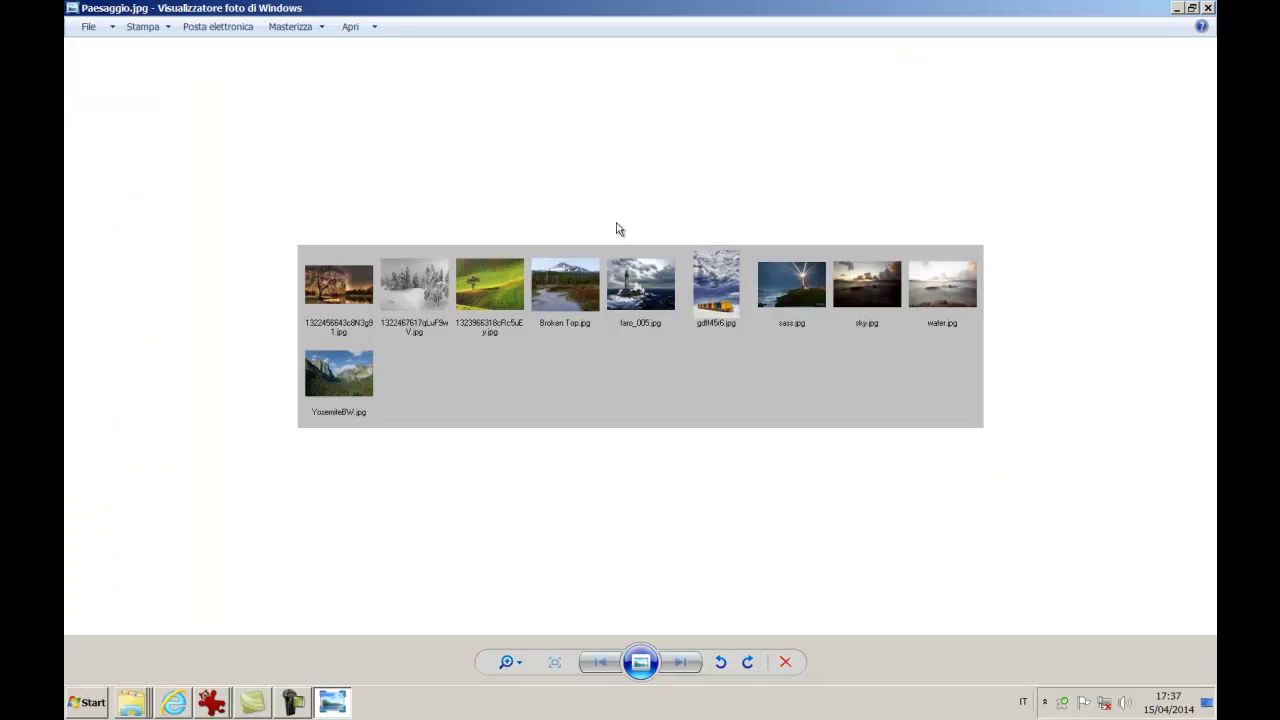
scroll(620, 250, "up", 2)
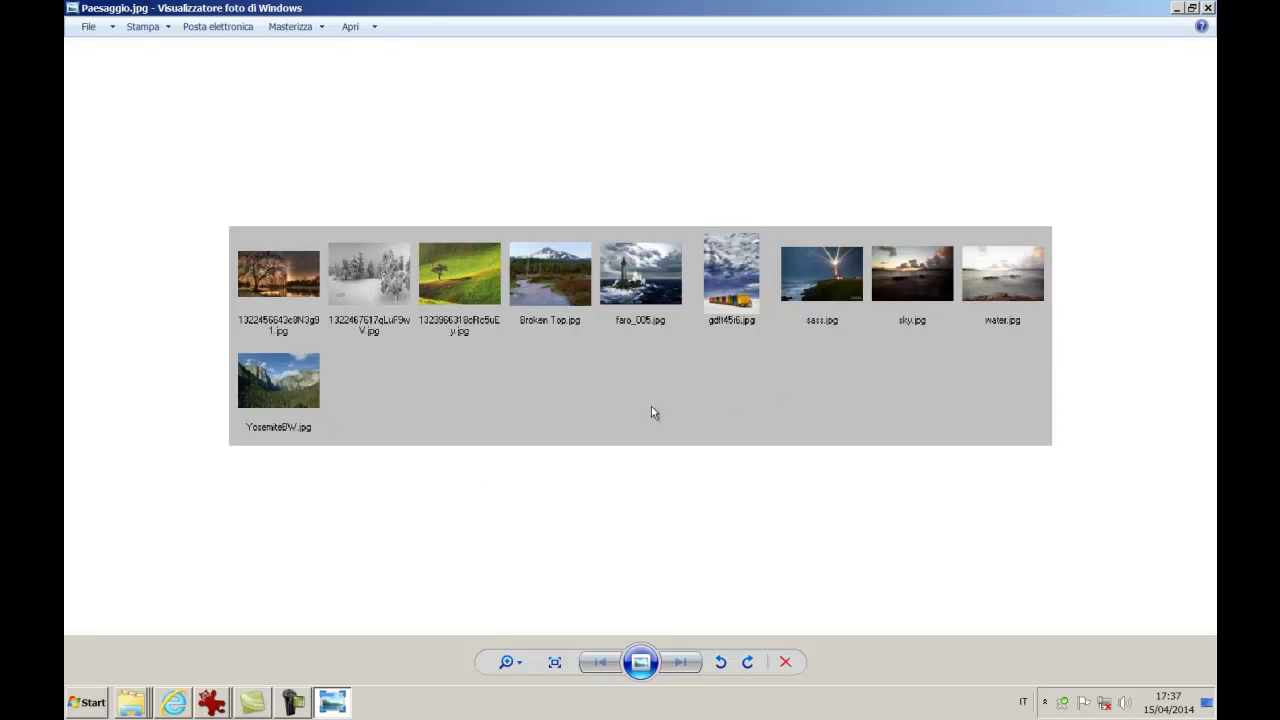
left_click(1208, 8)
- Delete Paesaggio.jpg from the Esempi folder and minimize the folder window
right_click(509, 217)
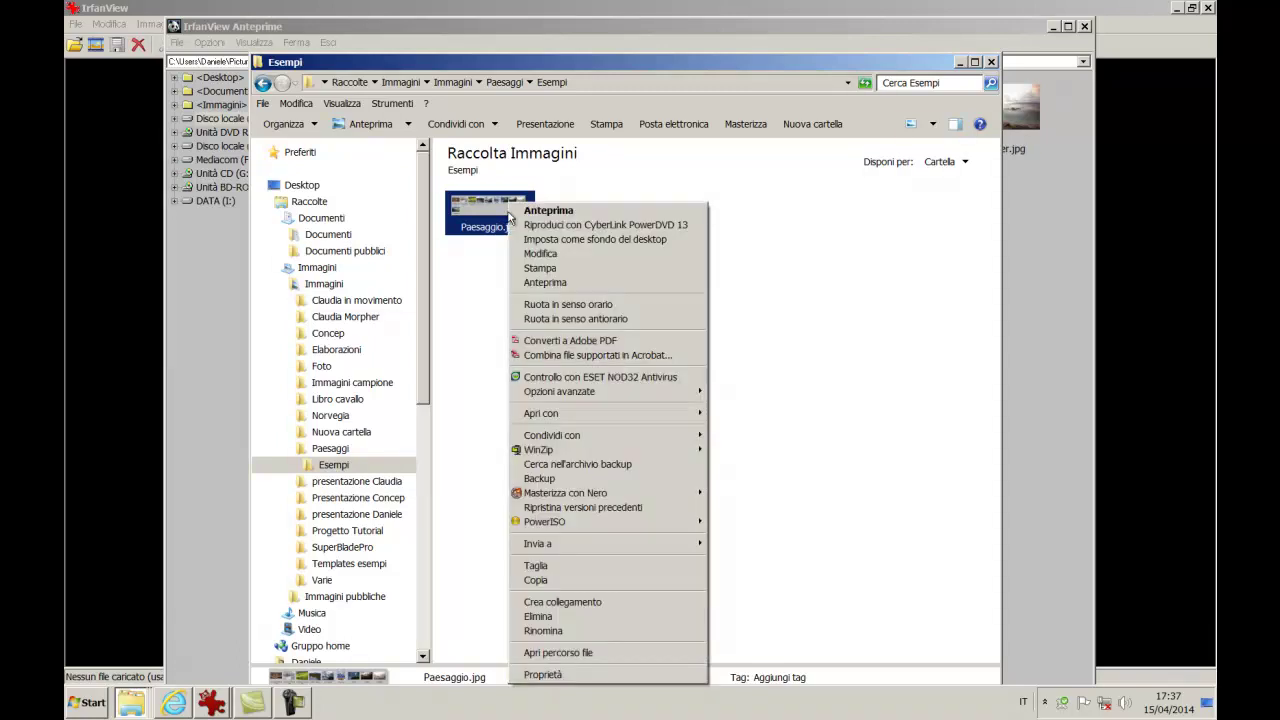
left_click(580, 616)
left_click(680, 407)
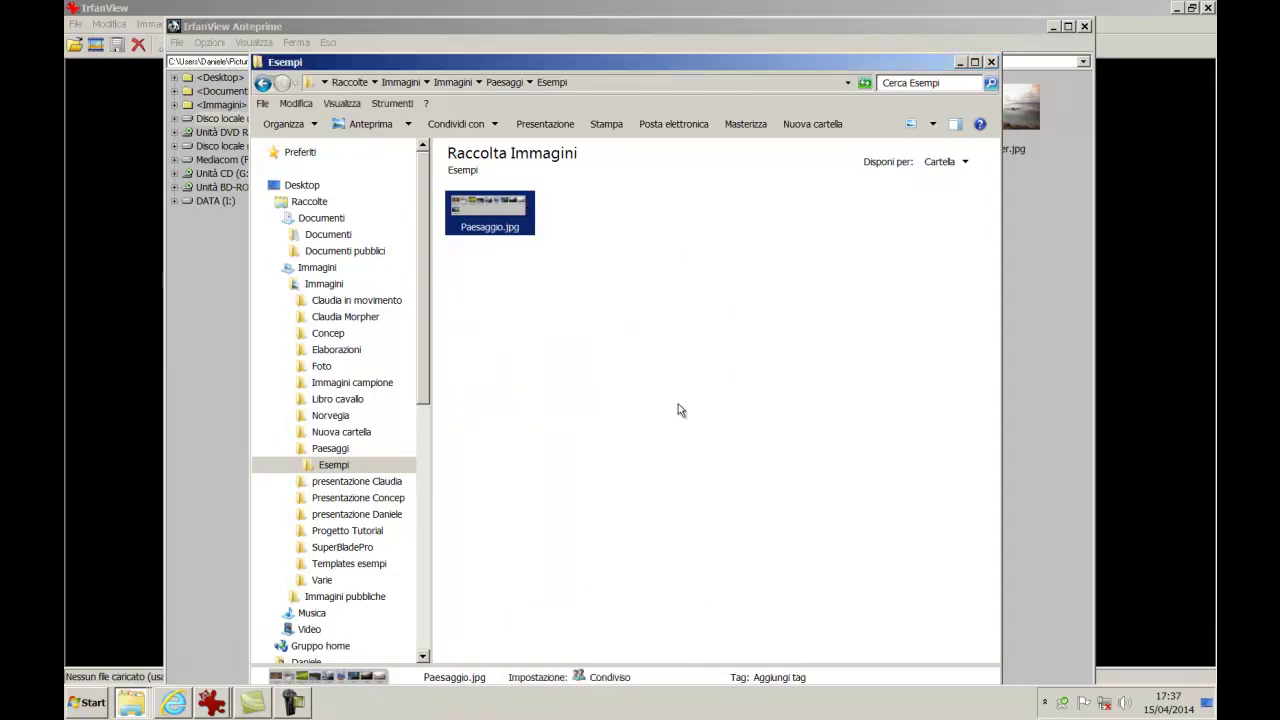
left_click(959, 62)
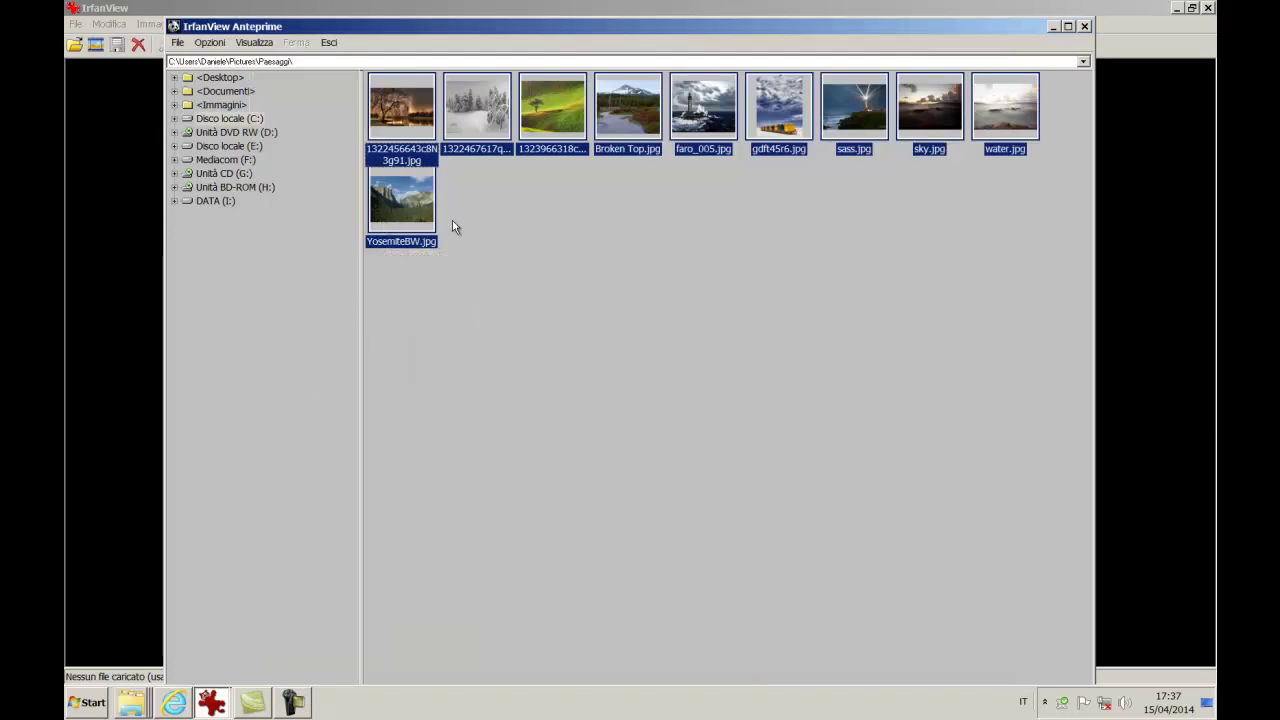
- Save the selected Paesaggi thumbnails as single images in the Esempi folder inside Immagini, Paesaggi
right_click(405, 121)
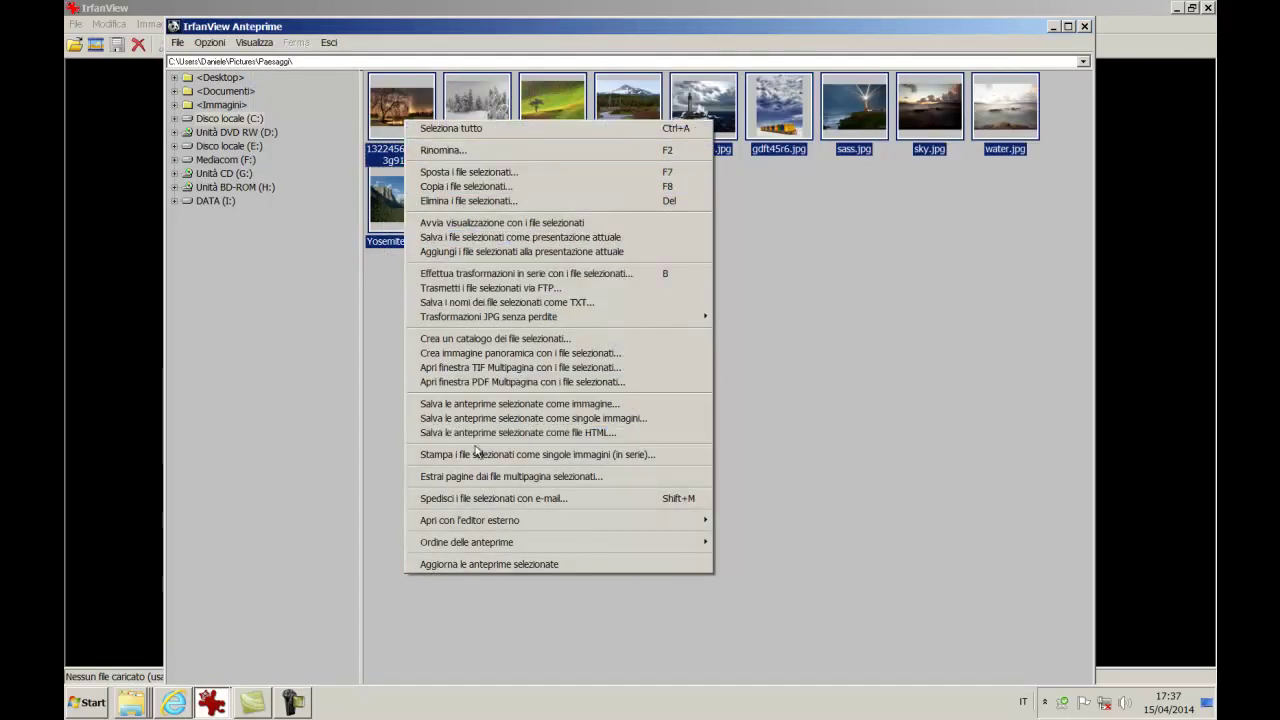
left_click(564, 419)
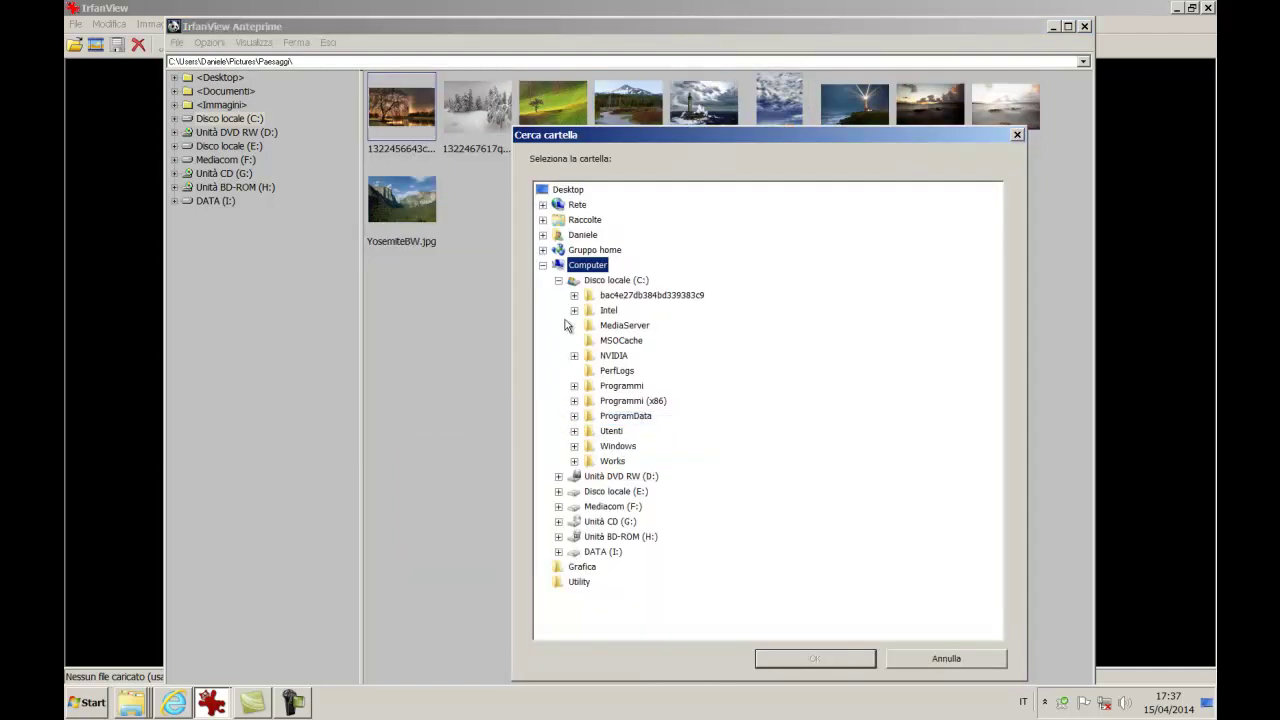
double_click(585, 220)
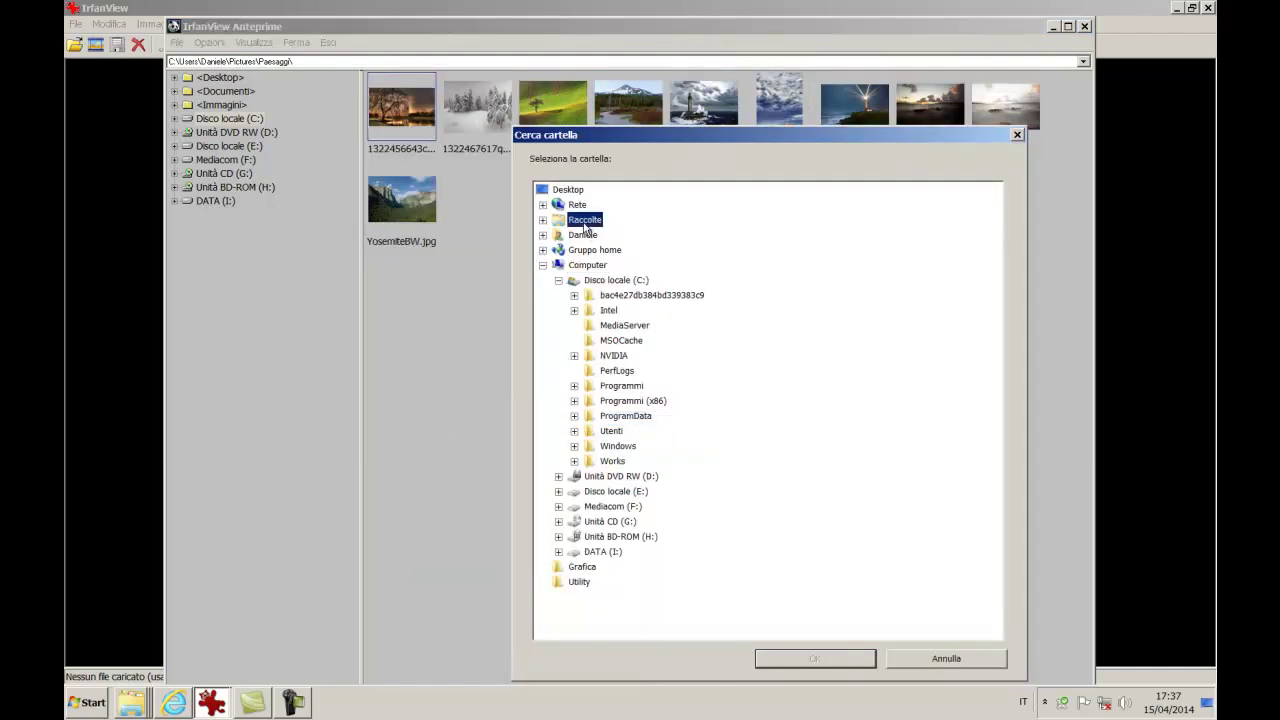
left_click(599, 280)
double_click(597, 281)
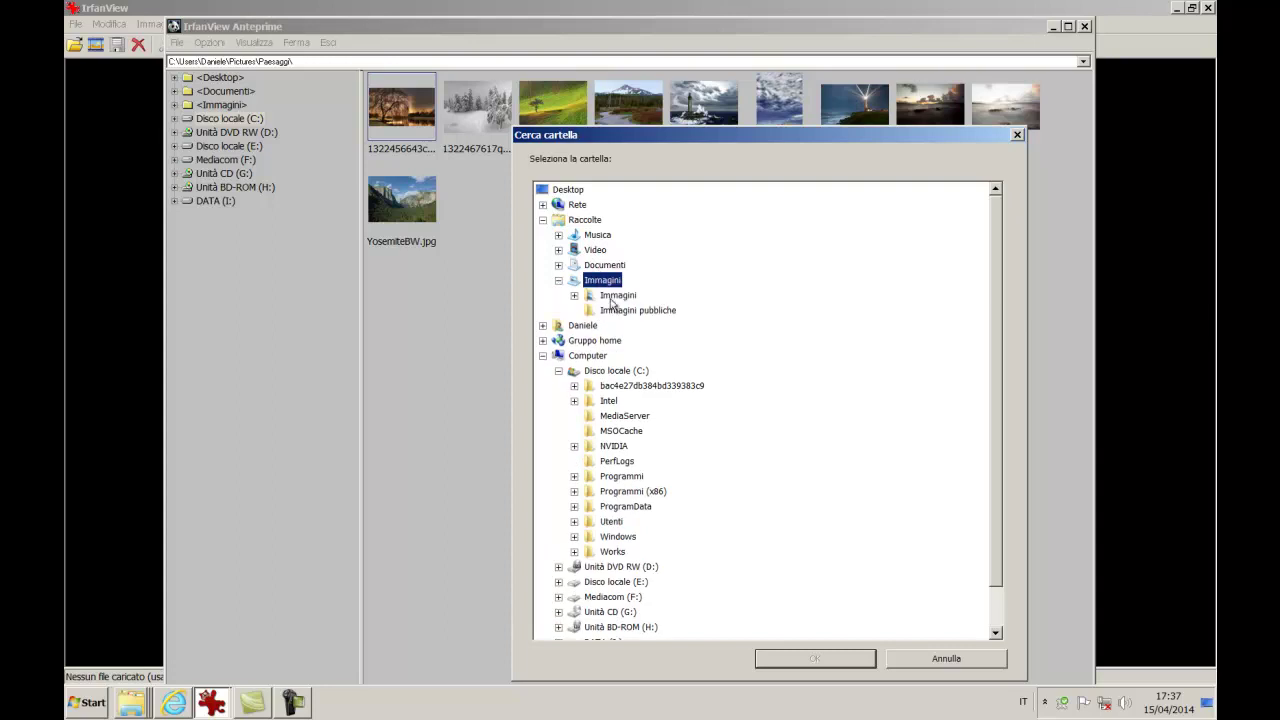
double_click(613, 296)
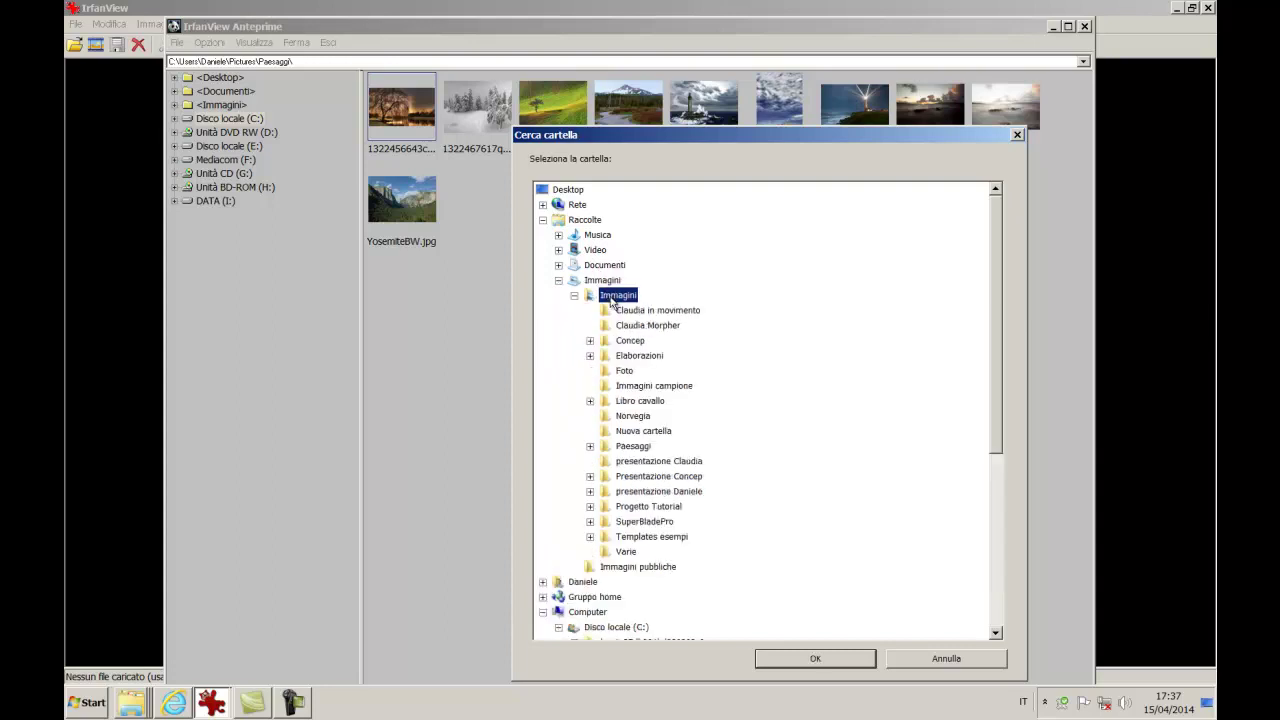
double_click(633, 447)
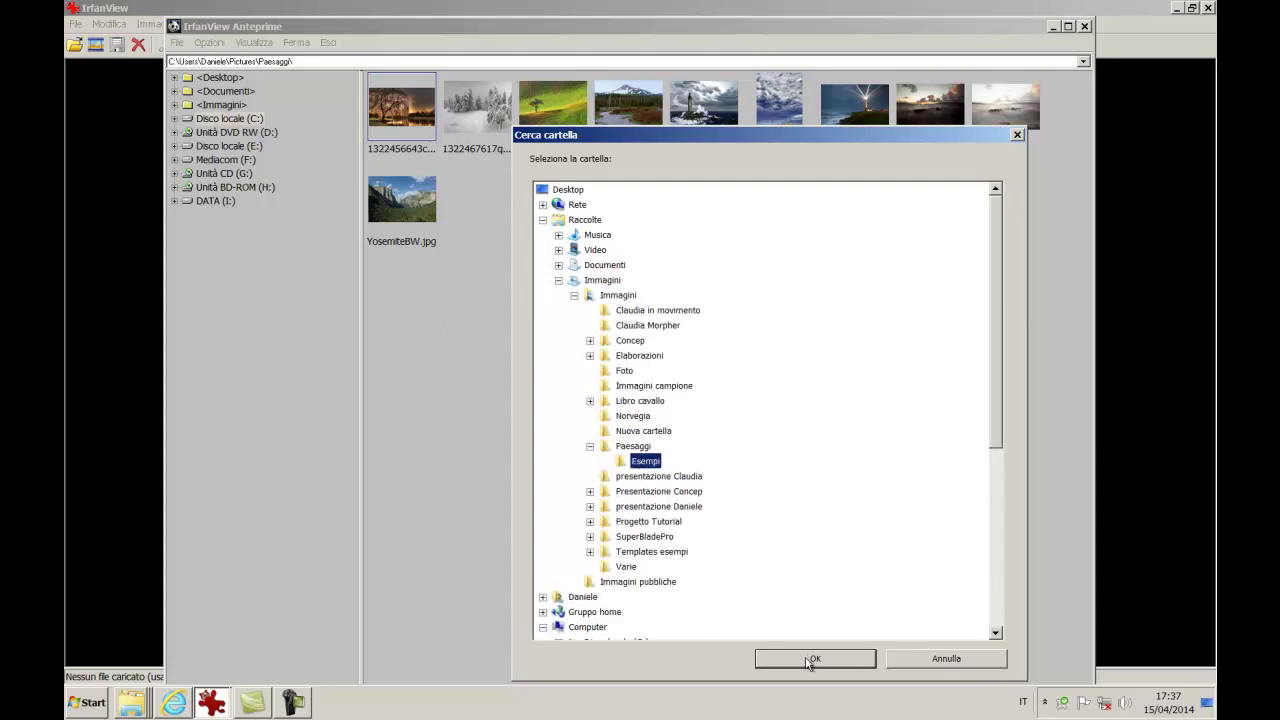
left_click(809, 660)
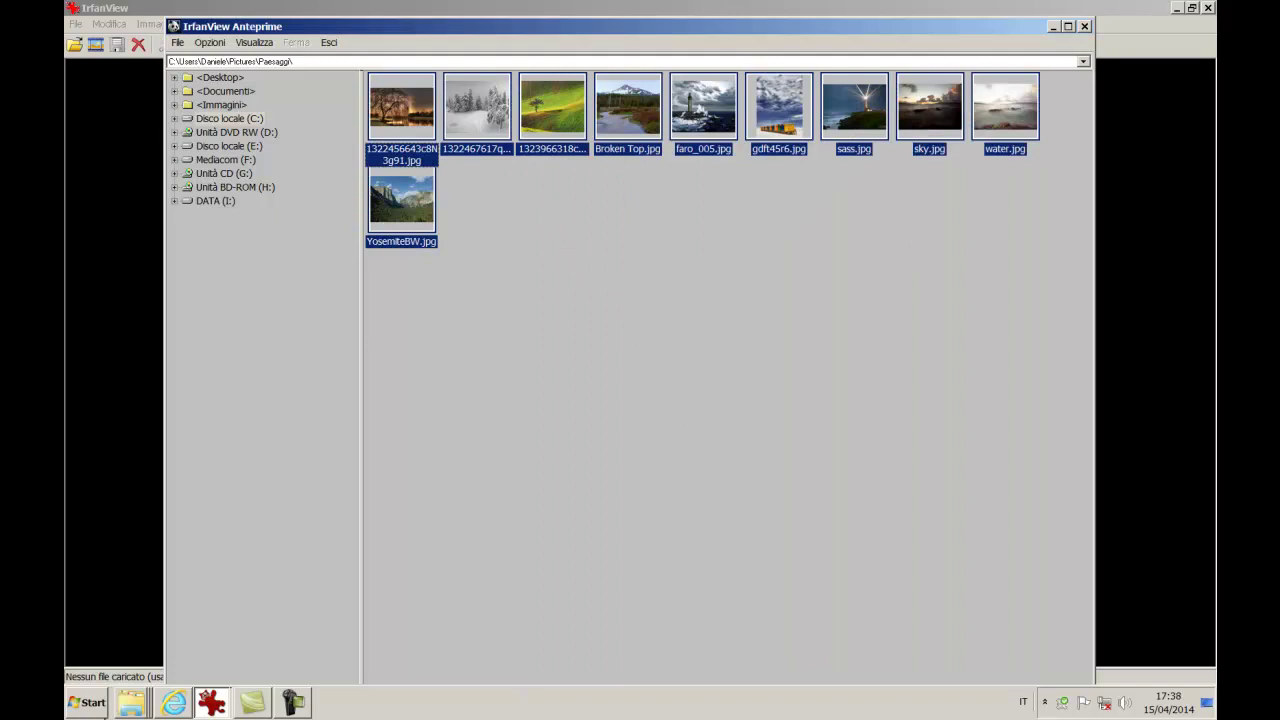
- Switch to the Esempi folder in Windows Explorer, browse the single thumbnail images from the first one onward and close the viewer
left_click(128, 706)
left_click(140, 616)
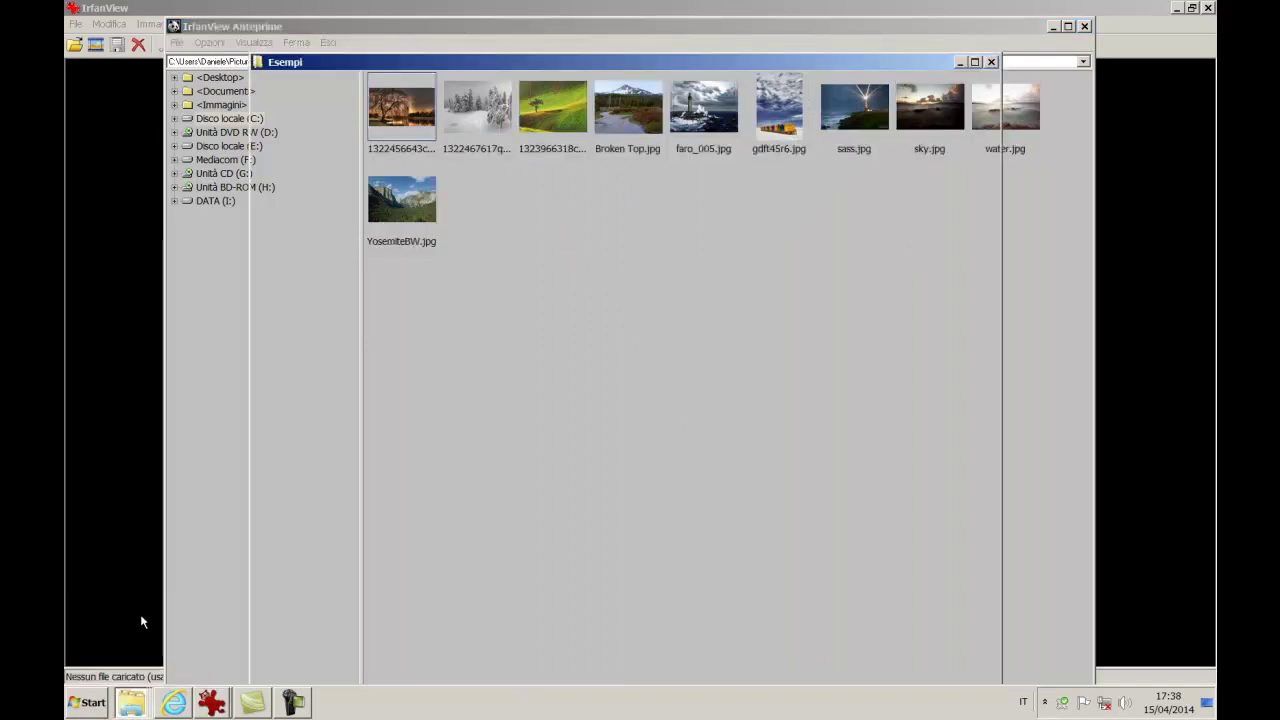
double_click(489, 240)
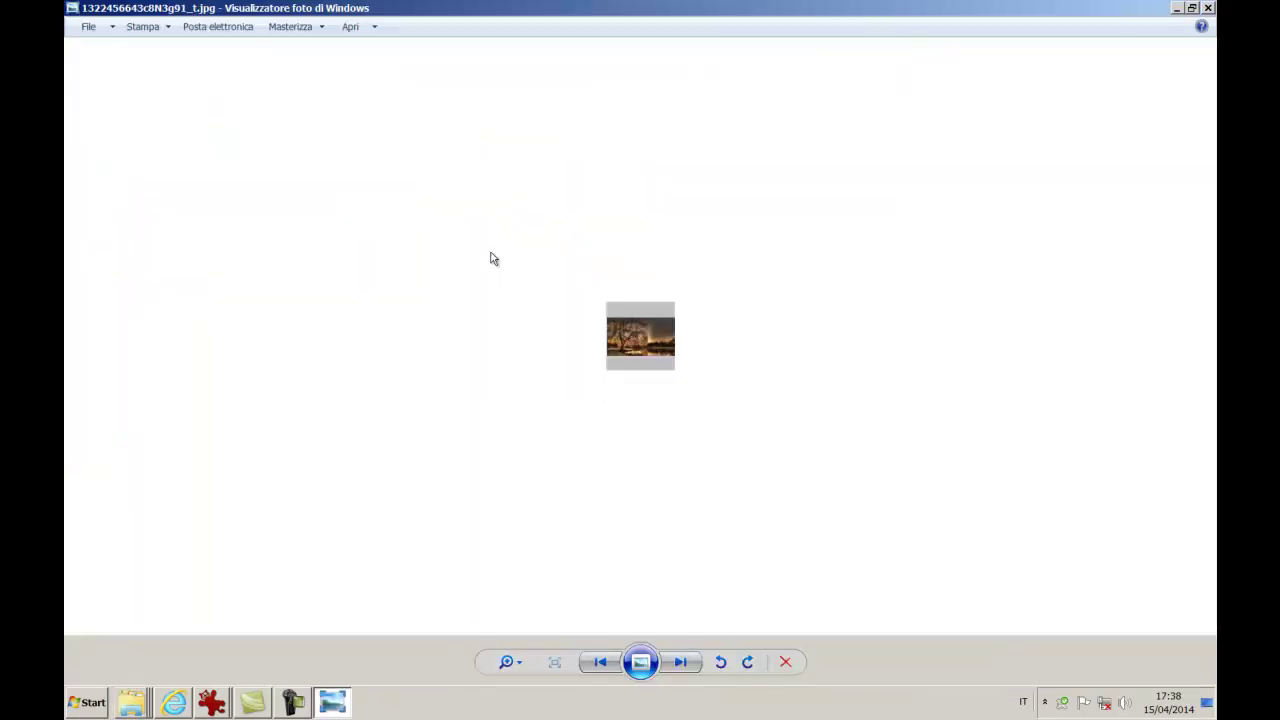
left_click(681, 663)
left_click(680, 663)
left_click(680, 663)
left_click(680, 663)
left_click(680, 663)
left_click(680, 663)
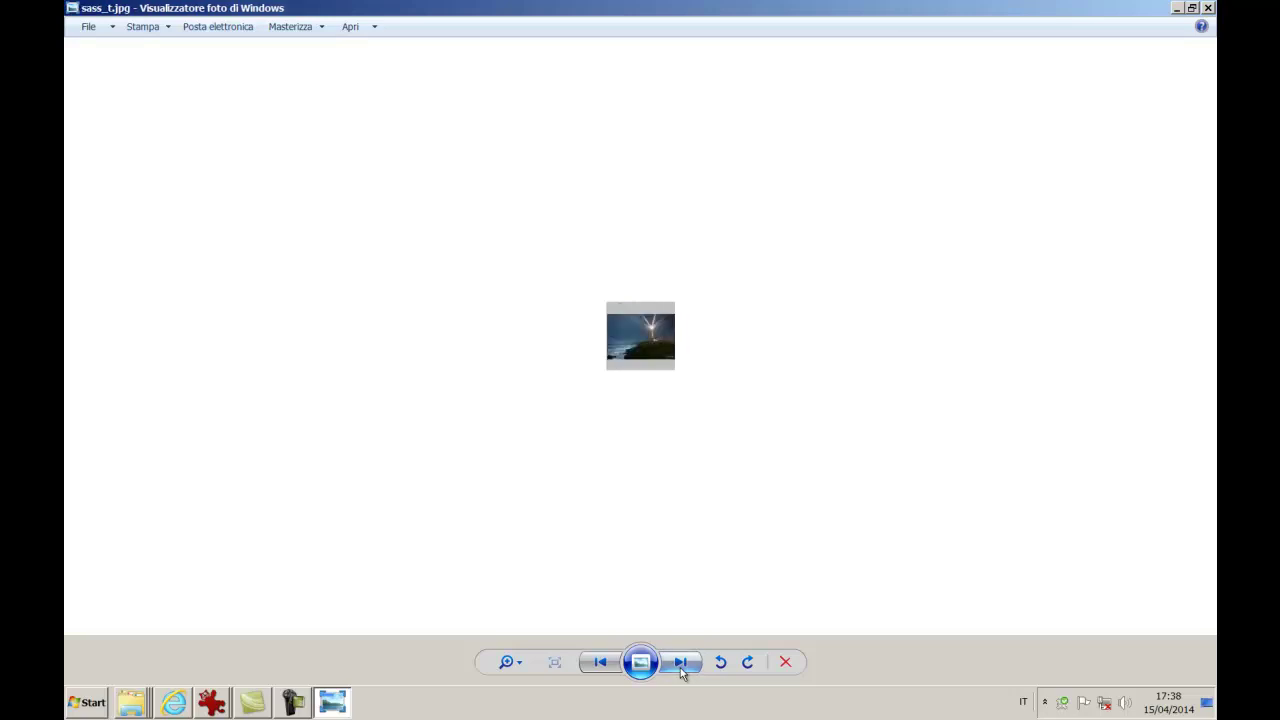
left_click(680, 663)
left_click(680, 663)
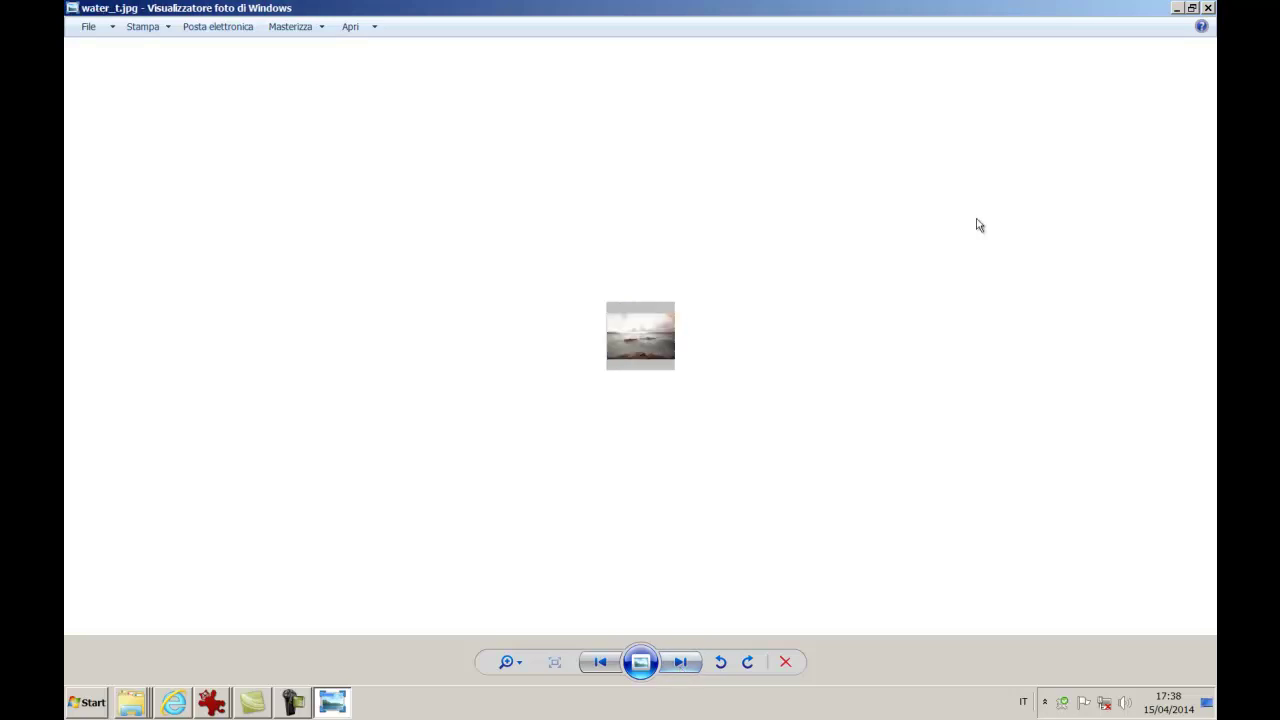
left_click(1208, 8)
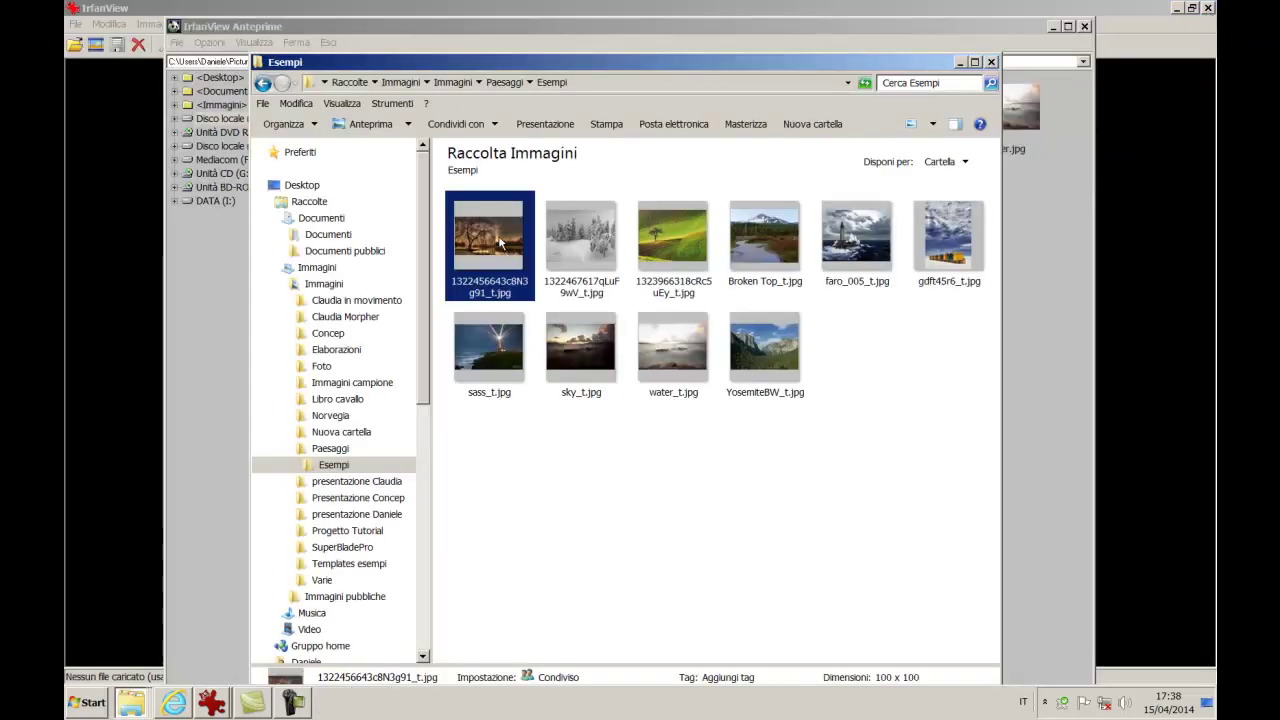
- Delete all the single thumbnail images from the Esempi folder and minimize the folder window
key("ctrl+a")
right_click(772, 408)
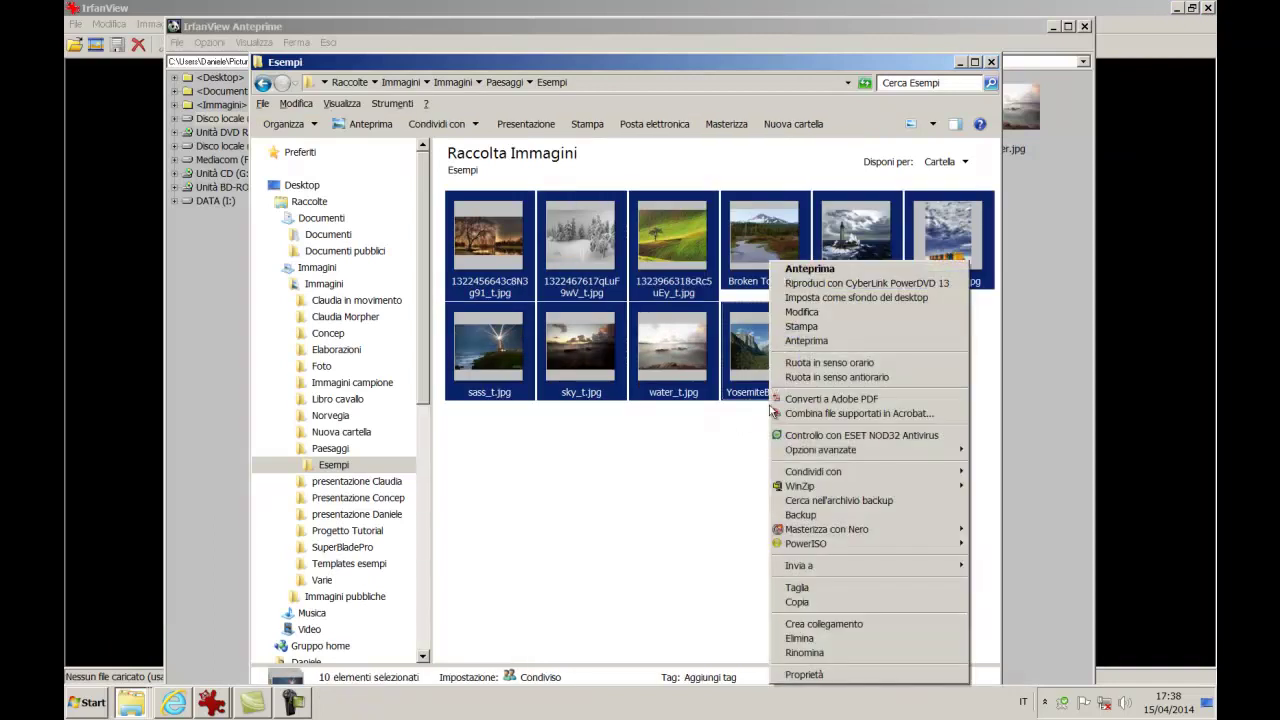
left_click(800, 638)
left_click(684, 364)
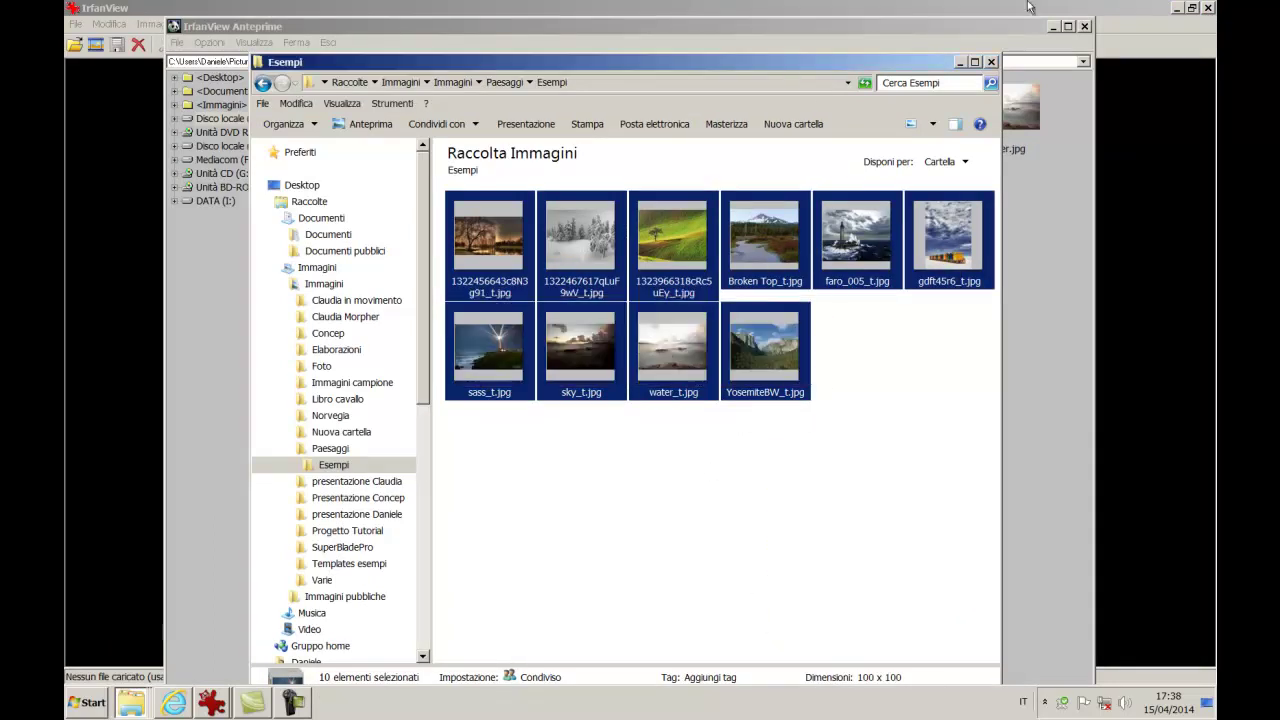
left_click(955, 64)
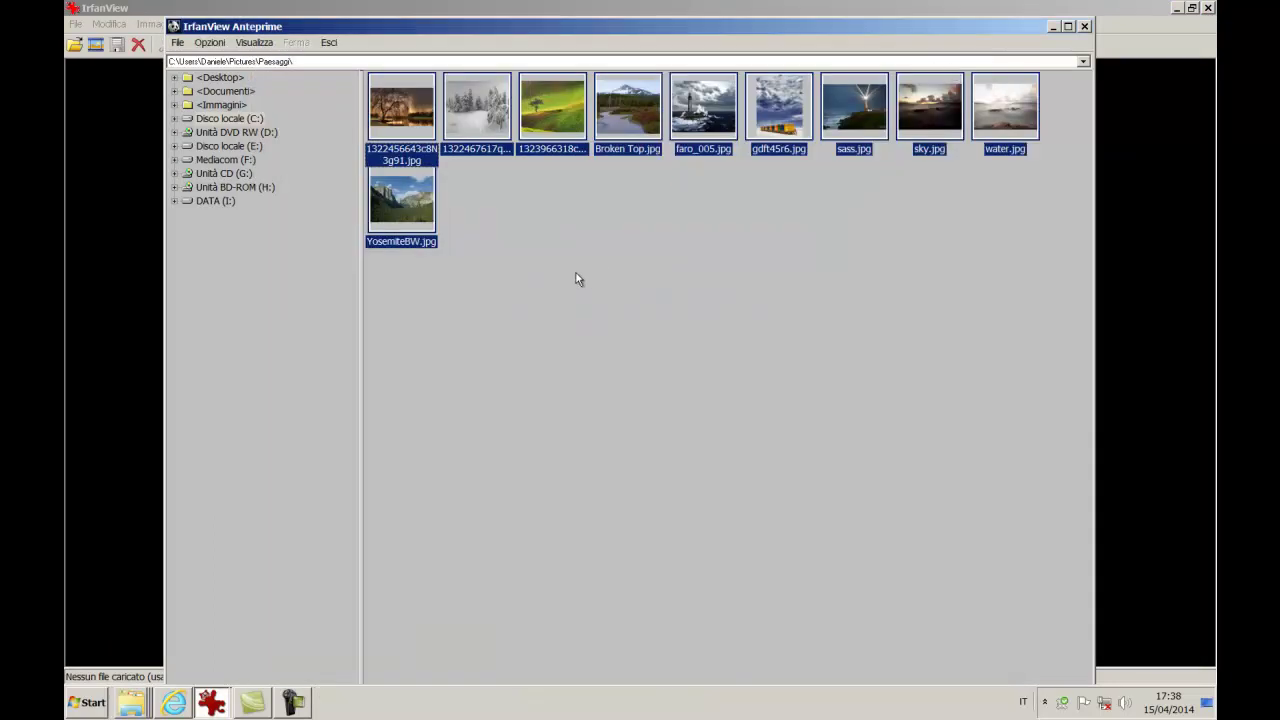